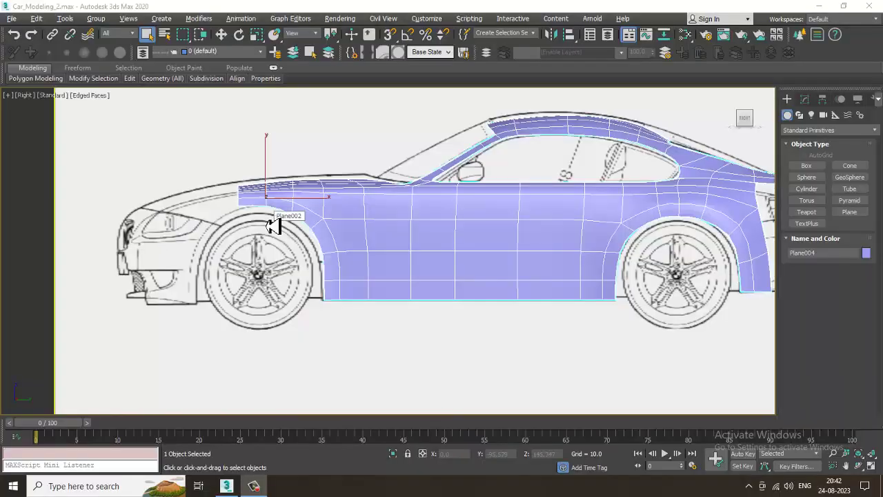
left_click(255, 486)
left_click(255, 486)
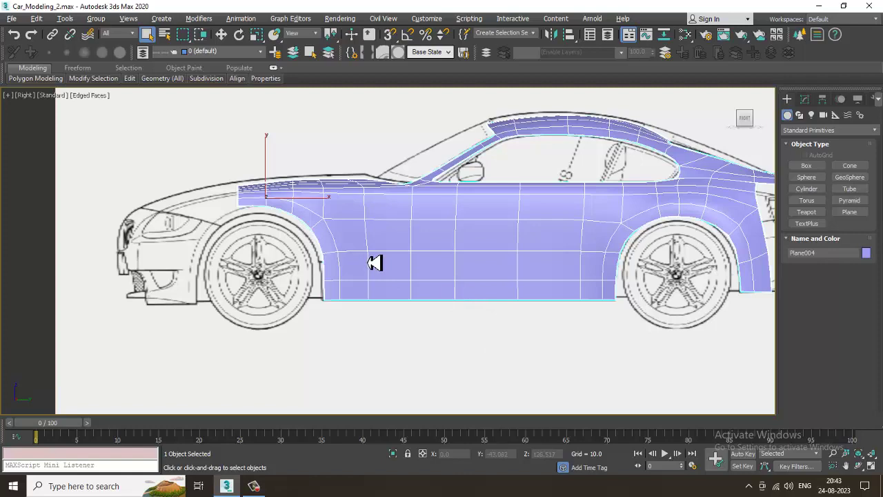
Show the Top view full size and turn off NURMS smoothing on the car body mesh
key("alt+w")
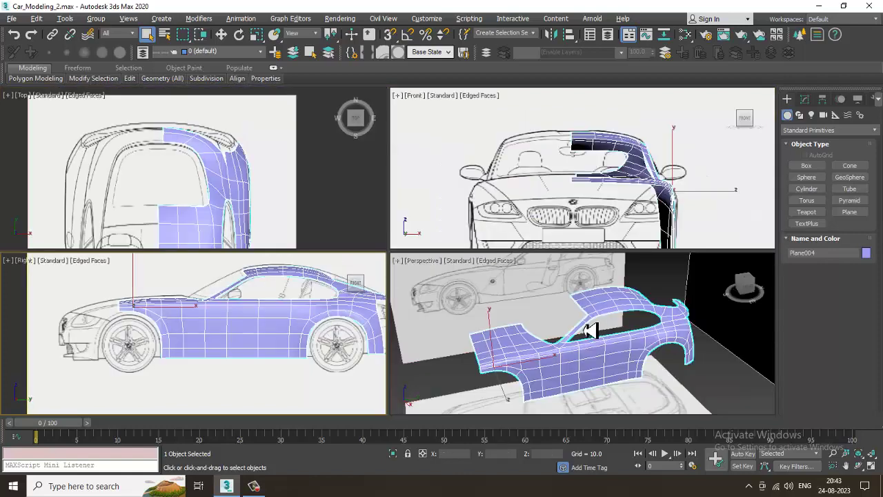
middle_click_drag(581, 167, 552, 168)
key("alt+w")
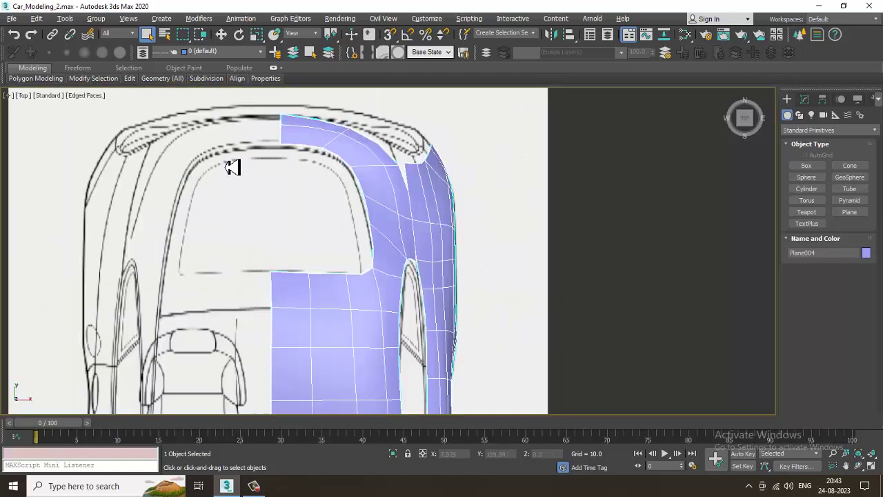
scroll(396, 126, "up", 5)
right_click(365, 131)
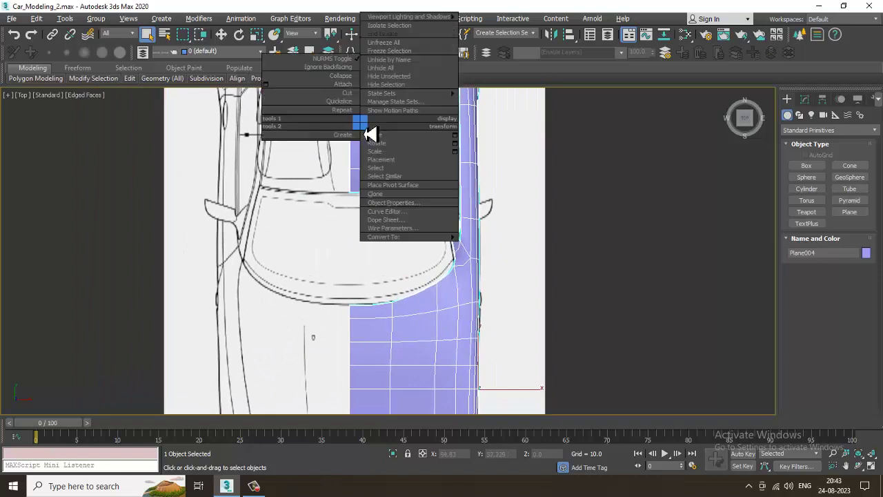
left_click(336, 60)
Make the body see-through in the Top view and insert a lengthwise Swift Loop across the hood panel beside the windshield curve
middle_click_drag(502, 289, 447, 392)
scroll(452, 246, "down", 3)
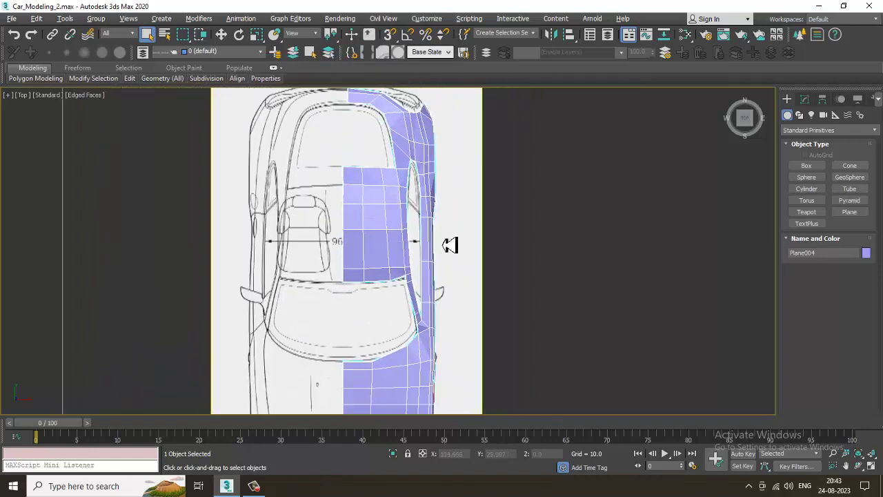
scroll(410, 311, "up", 5)
middle_click_drag(408, 362, 432, 248)
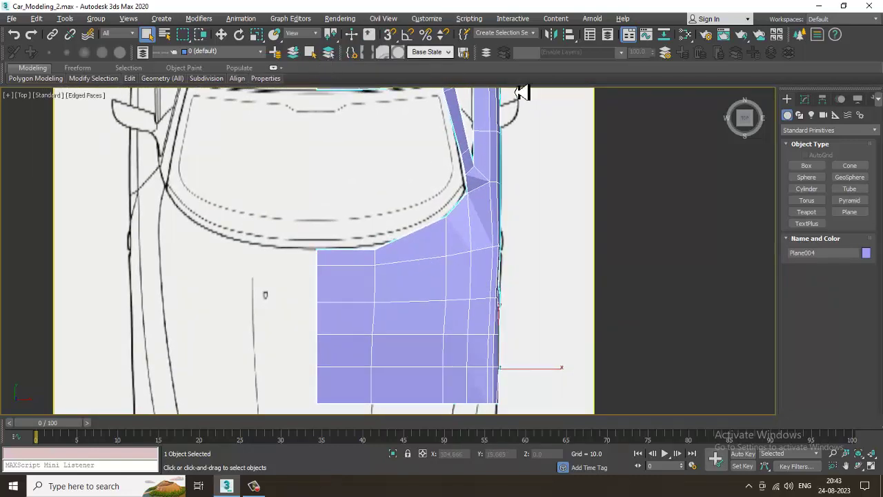
left_click(805, 99)
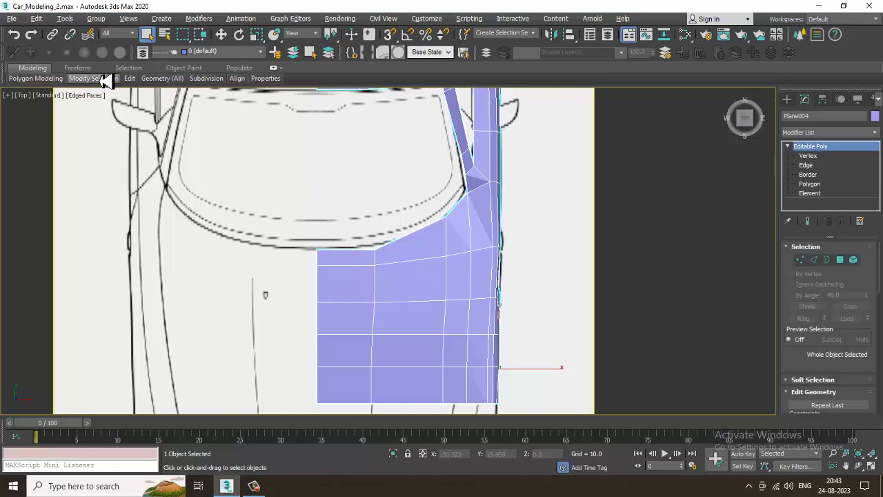
double_click(21, 71)
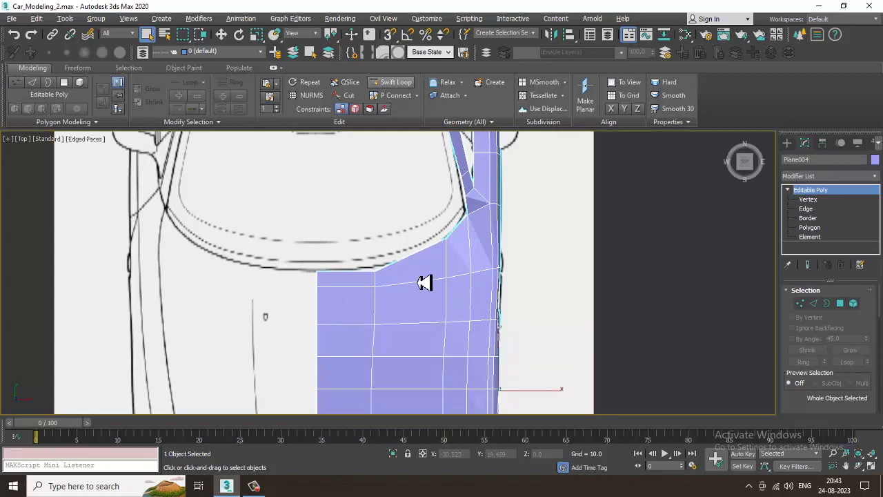
key("alt+x")
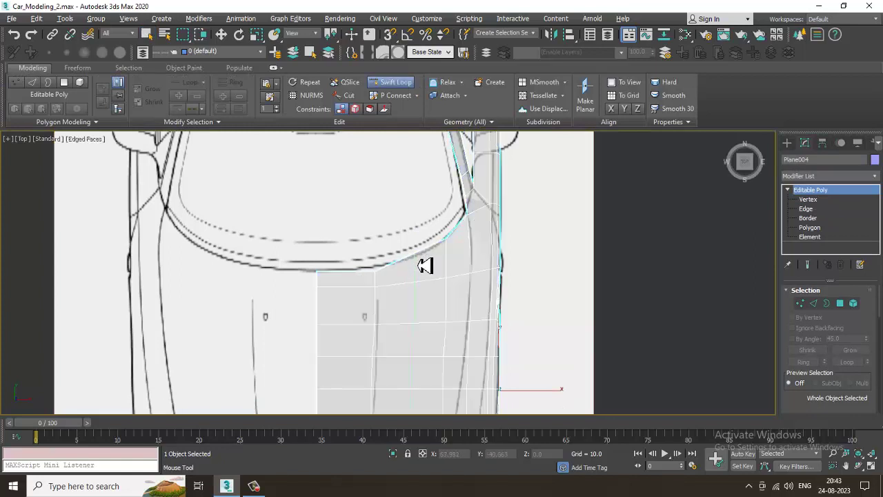
left_click(418, 266)
Move the new loop's vertex at the rear edge of the hood onto the blueprint's windshield base curve
key("w")
scroll(418, 265, "up", 3)
key("1")
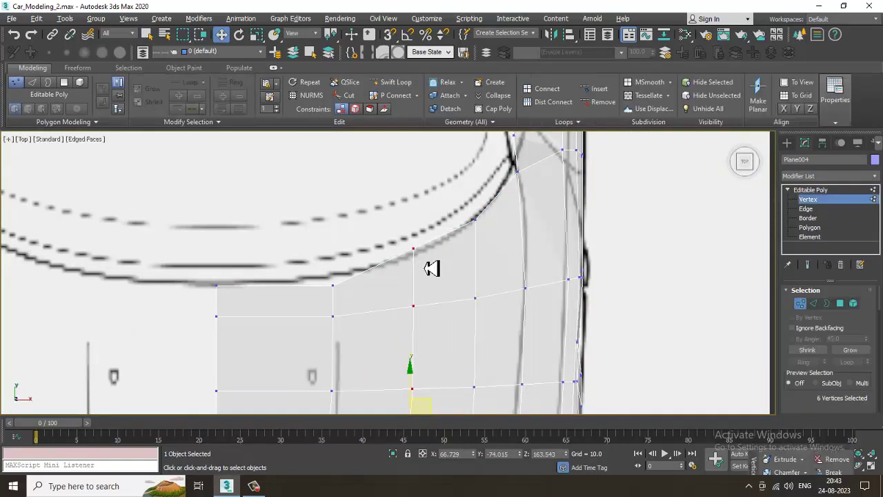
left_click(428, 262)
left_click_drag(421, 217, 426, 224)
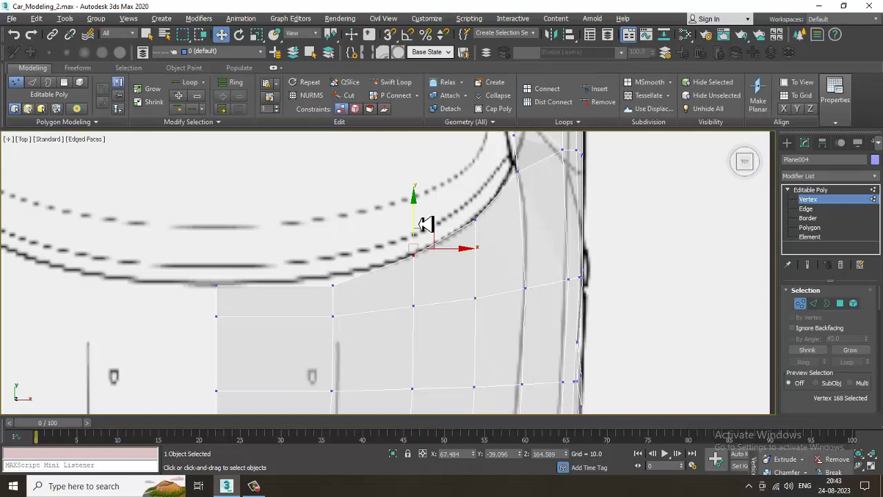
Show the Right view full size around the front fender and turn off the see-through display
scroll(426, 224, "down", 6)
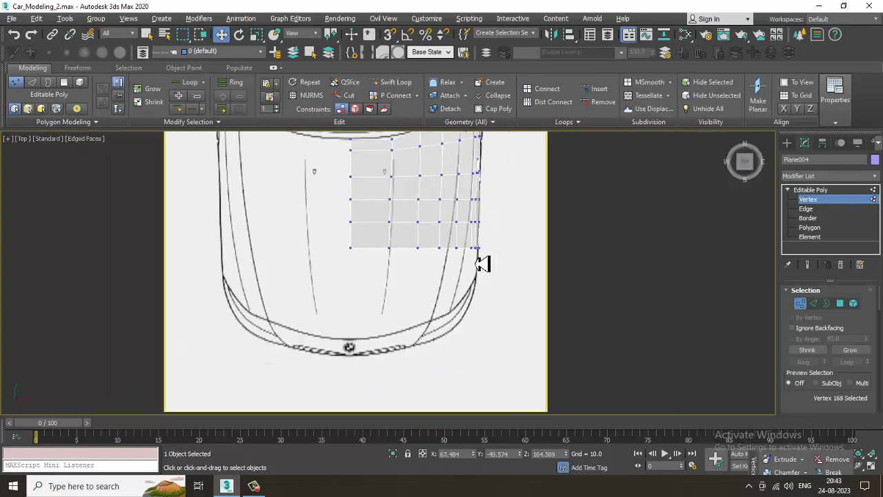
key("alt+w")
middle_click_drag(195, 376, 243, 368)
key("alt+w")
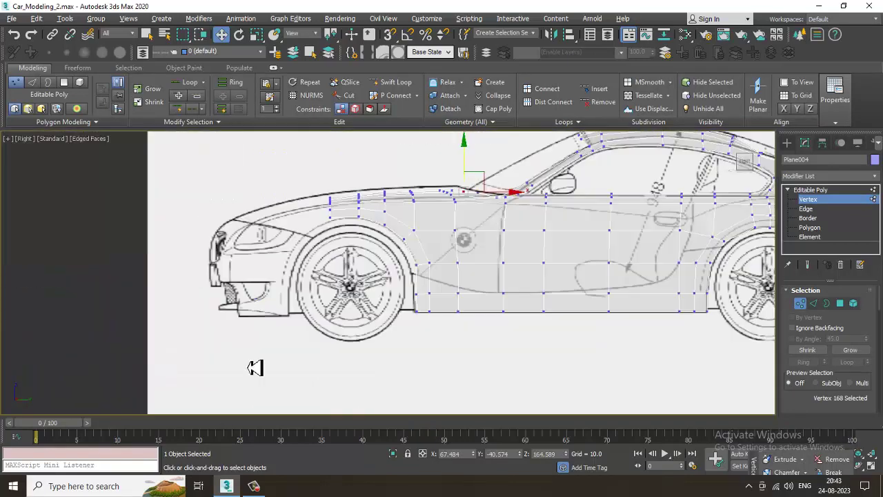
key("alt+x")
middle_click_drag(314, 249, 341, 260)
scroll(348, 241, "up", 5)
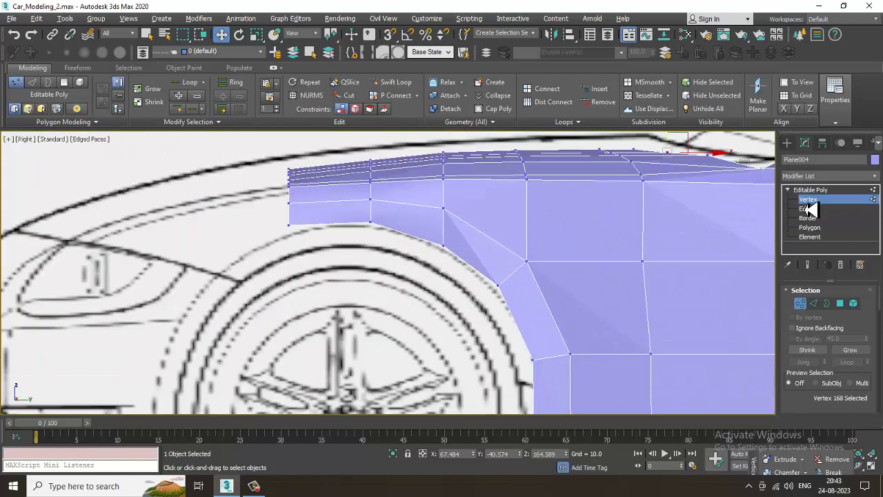
Extrude the fender's two lowest front edges forward over the front wheel and rotate them to follow the wheel arch
left_click(805, 208)
scroll(237, 190, "up", 2)
left_click(320, 209)
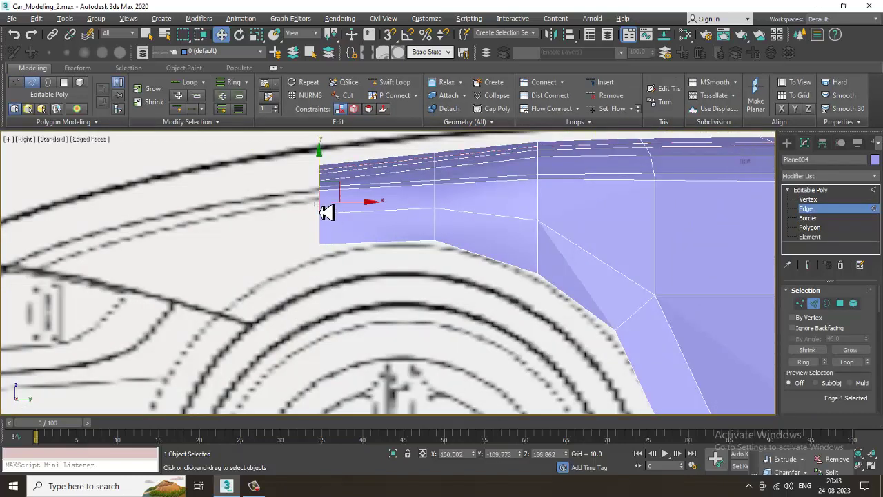
left_click(320, 232, "ctrl")
scroll(325, 233, "down", 2)
middle_click_drag(325, 232, 337, 238)
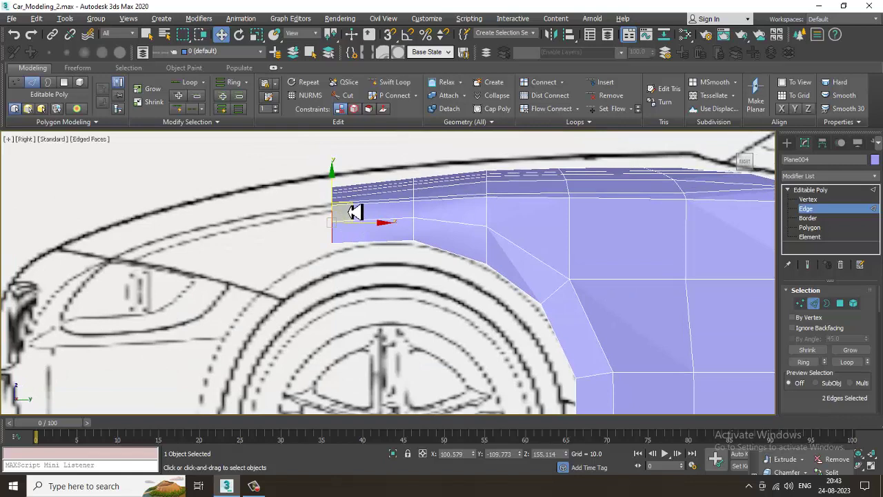
left_click_drag(354, 212, 275, 214, "shift")
key("e")
key("w")
middle_click_drag(384, 209, 395, 200)
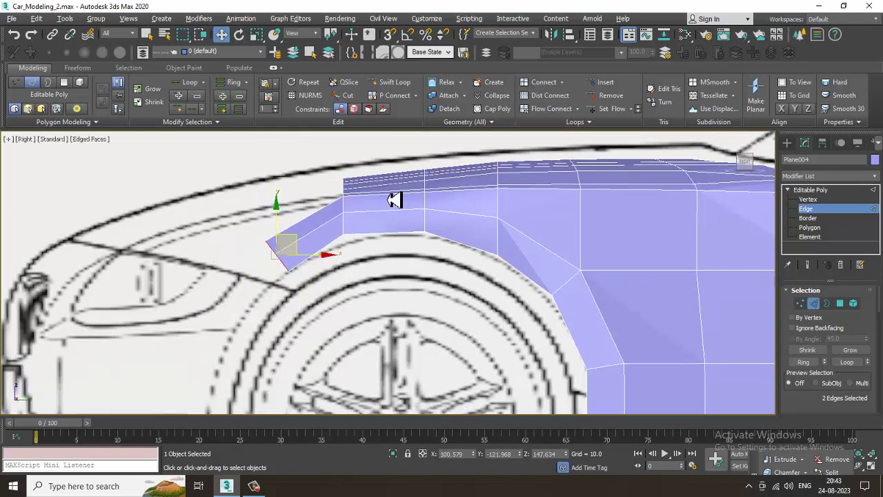
In the Top view, move the extruded fender edges inward about 1 unit along X to follow the car's side outline
key("alt+w")
middle_click_drag(247, 191, 231, 184)
key("alt+w")
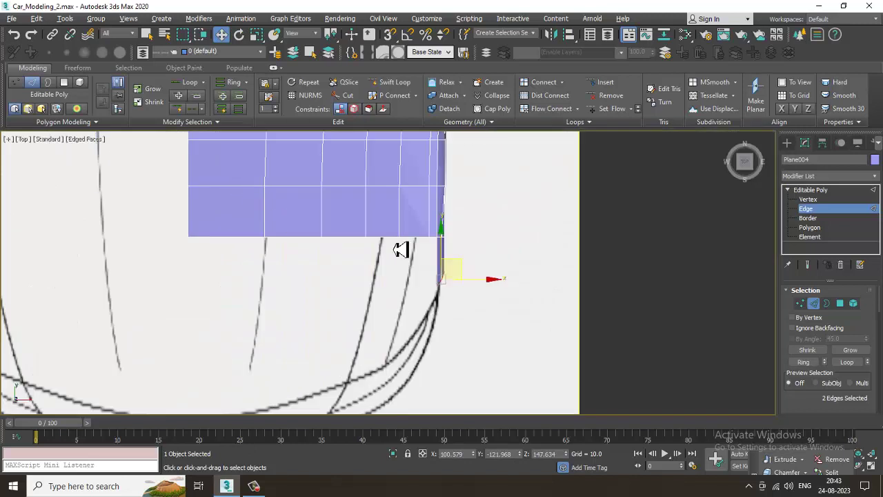
left_click_drag(486, 285, 484, 284)
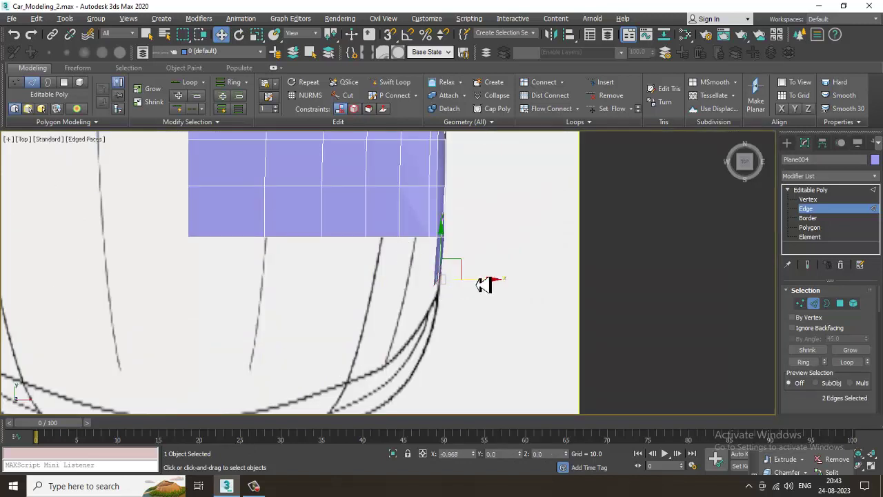
left_click(229, 242)
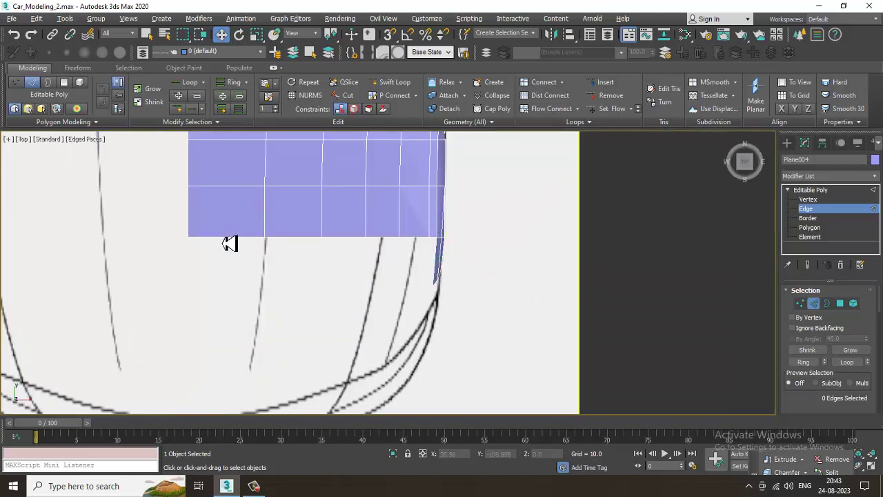
In the Right view, extrude the strip's two end edges in two further segments around the front of the wheel arch
key("alt+w")
middle_click_drag(191, 347, 173, 339)
key("alt+w")
middle_click_drag(313, 301, 336, 297)
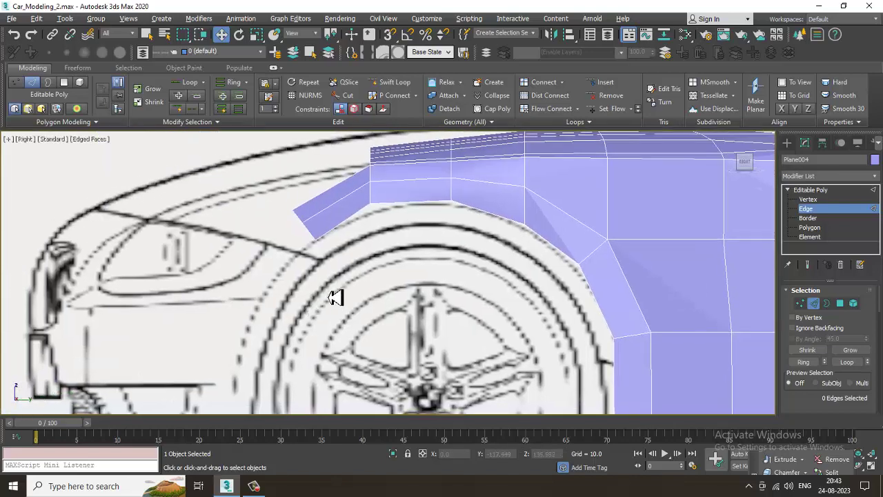
left_click(312, 241)
left_click(300, 218, "ctrl")
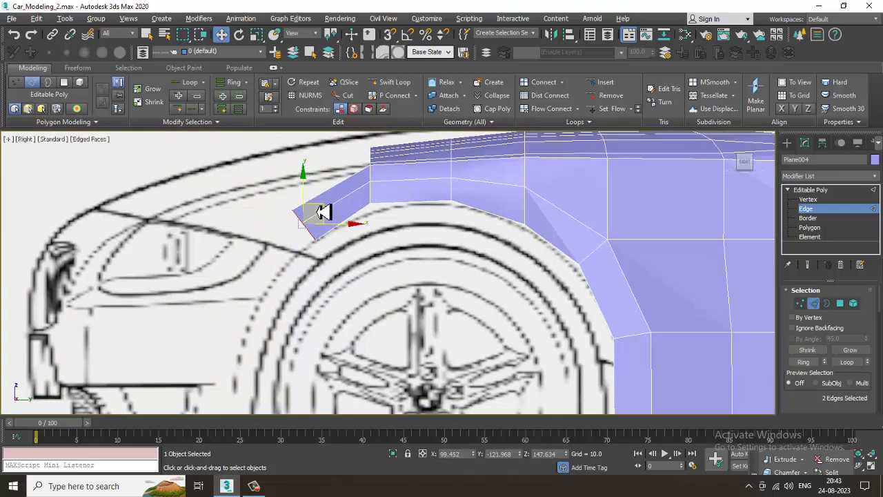
left_click_drag(323, 212, 266, 228, "shift")
key("e")
key("w")
left_click_drag(261, 275, 264, 295)
scroll(284, 270, "down", 5)
scroll(284, 272, "up", 3)
Rotate the strip's two end edges to follow the arch and extend the strip down to the front bumper's lower line
key("e")
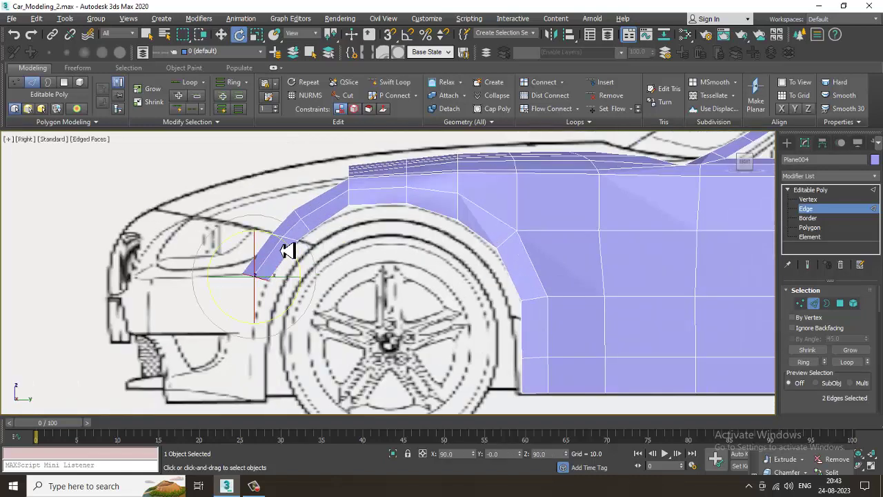
left_click_drag(287, 251, 270, 324)
key("w")
Move the row of three vertices ahead of the wheel toward the wheel arch to align it with the blueprint curve
scroll(270, 319, "up", 2)
key("1")
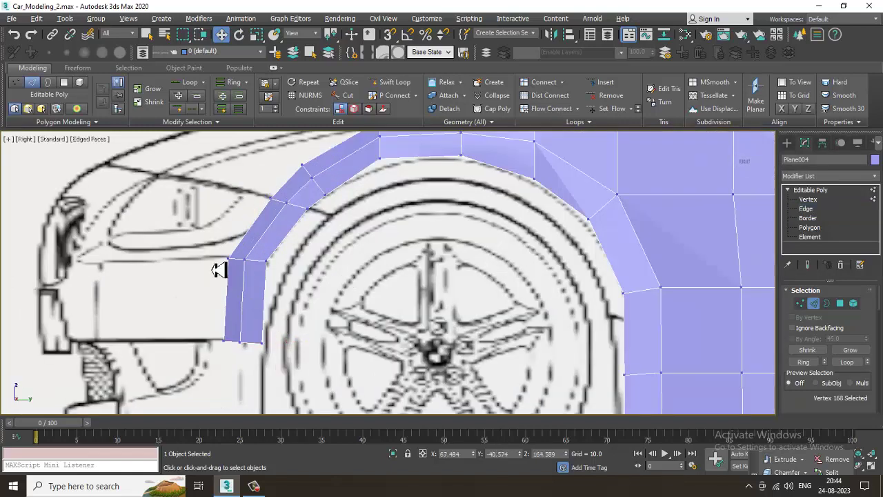
left_click_drag(197, 249, 290, 269)
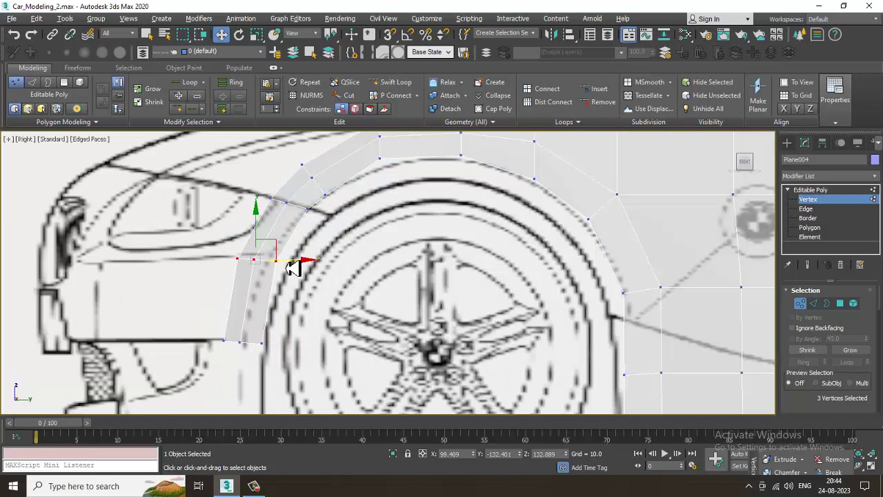
middle_click_drag(294, 268, 290, 210)
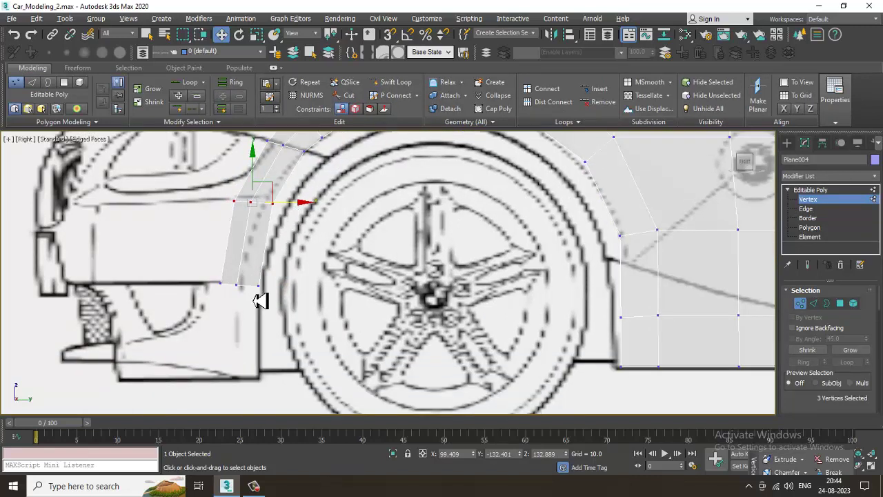
Extrude the strip's two lower end edges straight down to the bottom edge of the front bumper
key("2")
left_click_drag(246, 263, 251, 402, "shift")
key("r")
key("ctrl+z")
key("ctrl+z")
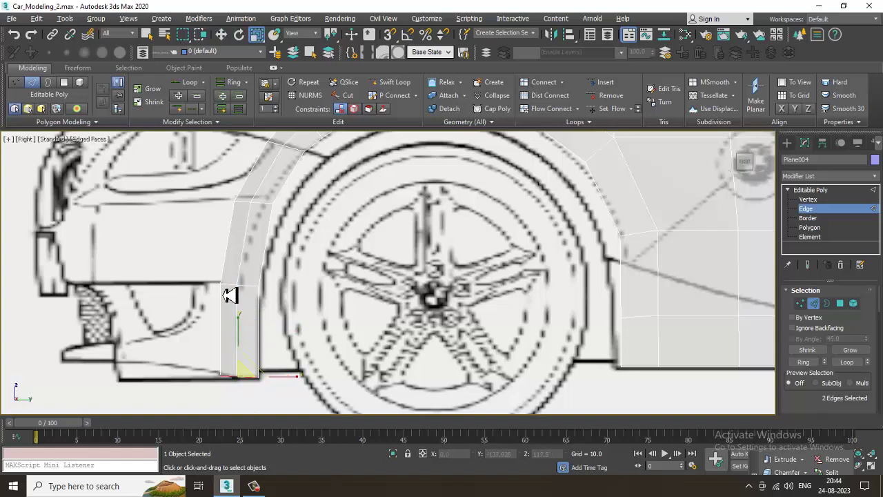
key("w")
Examine the new wheel arch strip and the front end of the hood against the blueprints in the Top and Right views
key("alt+w")
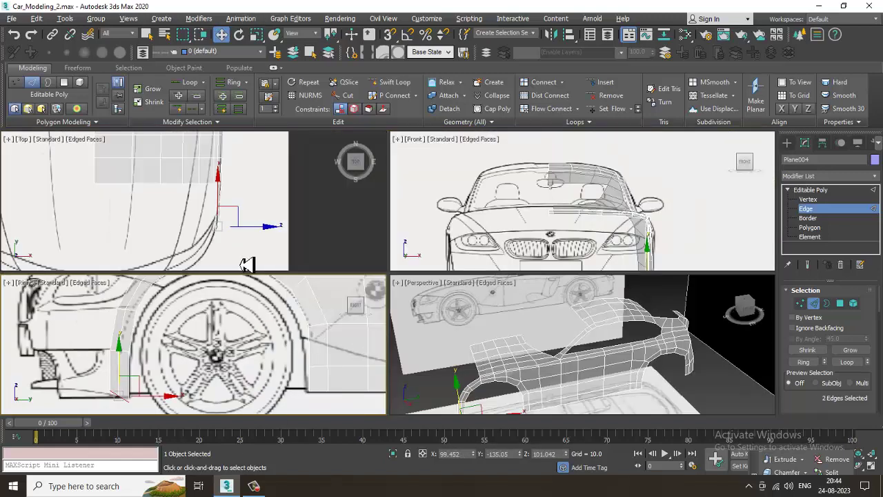
middle_click_drag(252, 241, 232, 237)
key("alt+w")
scroll(234, 237, "up", 2)
scroll(318, 248, "up", 1)
middle_click_drag(451, 305, 385, 260)
mouse_move(474, 282)
middle_mouse_down()
mouse_move(450, 244)
mouse_move(457, 262)
mouse_move(513, 306)
middle_mouse_up()
scroll(457, 262, "down", 1)
key("alt+w")
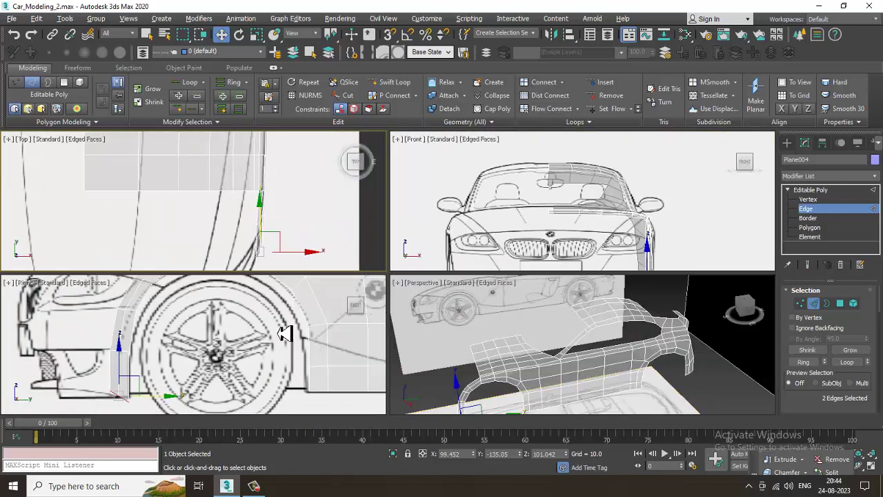
middle_click_drag(274, 351, 253, 345)
key("alt+w")
scroll(253, 343, "down", 3)
scroll(350, 240, "up", 5)
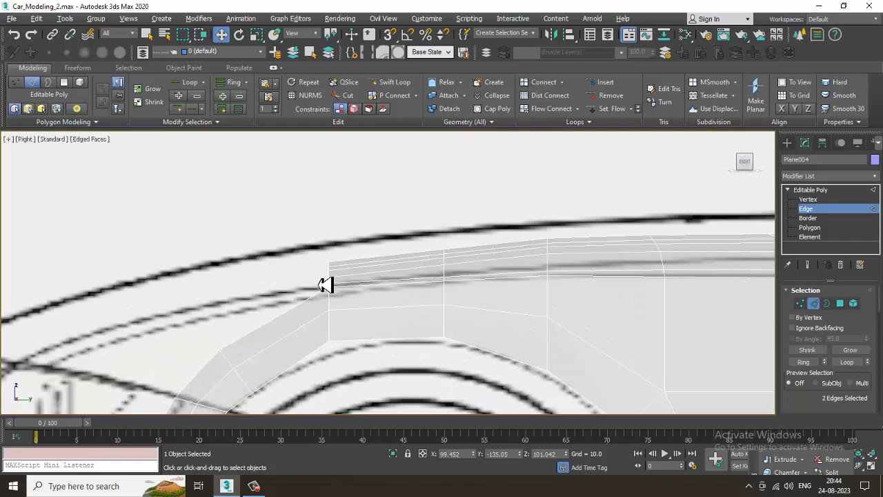
key("1")
key("alt+w")
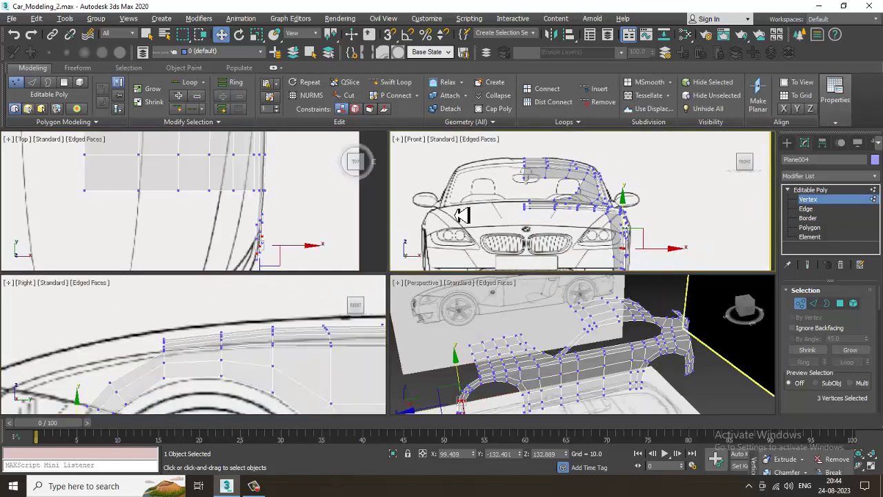
middle_click_drag(279, 334, 257, 325)
key("alt+w")
middle_click_drag(260, 260, 282, 245)
scroll(283, 246, "up", 2)
Extrude the hood's six front edges forward and slightly down along the hood line in the side blueprint
key("alt+w")
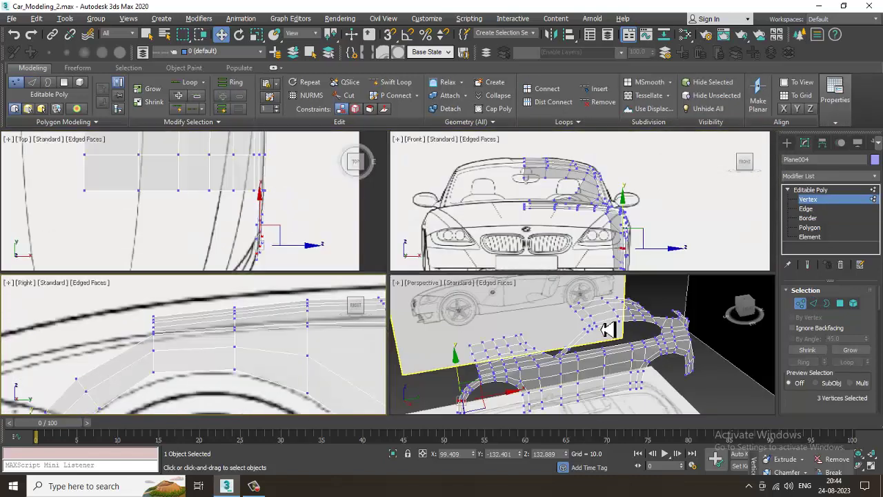
key("alt+w")
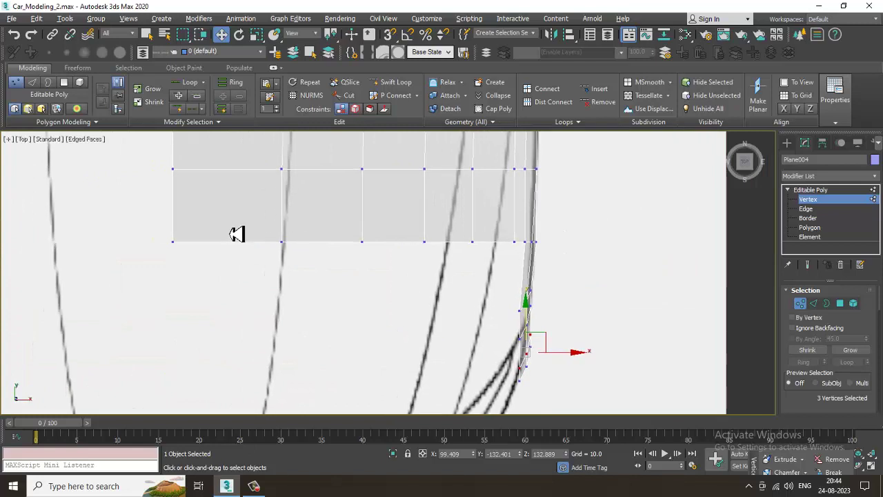
key("2")
left_click(227, 244)
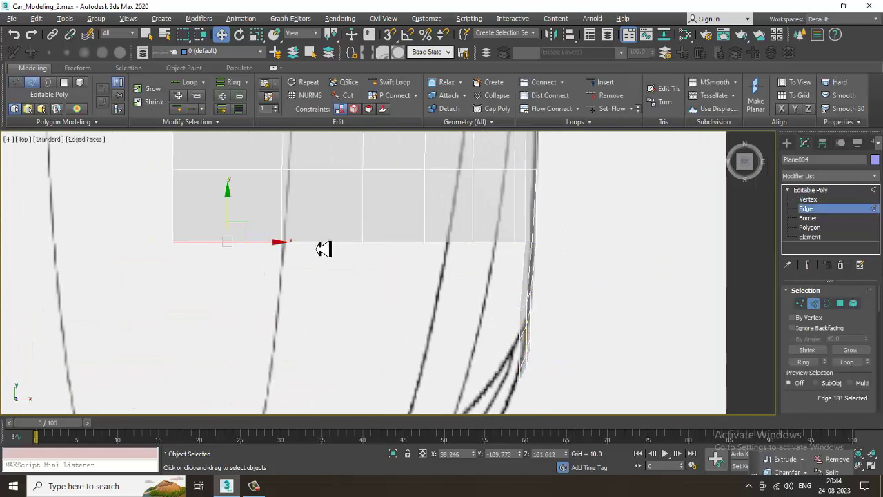
left_click(325, 243, "ctrl")
left_click(414, 242, "ctrl")
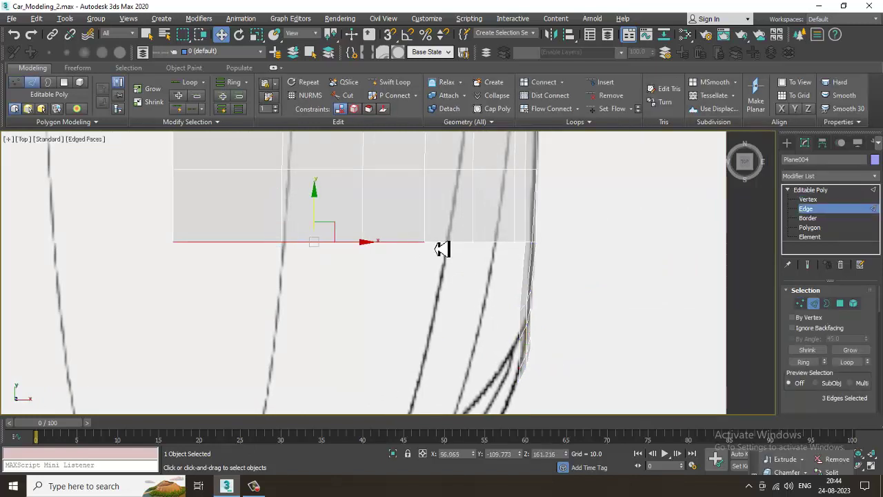
left_click(445, 243, "ctrl")
left_click(502, 243, "ctrl")
left_click(528, 243, "ctrl")
scroll(528, 248, "down", 2)
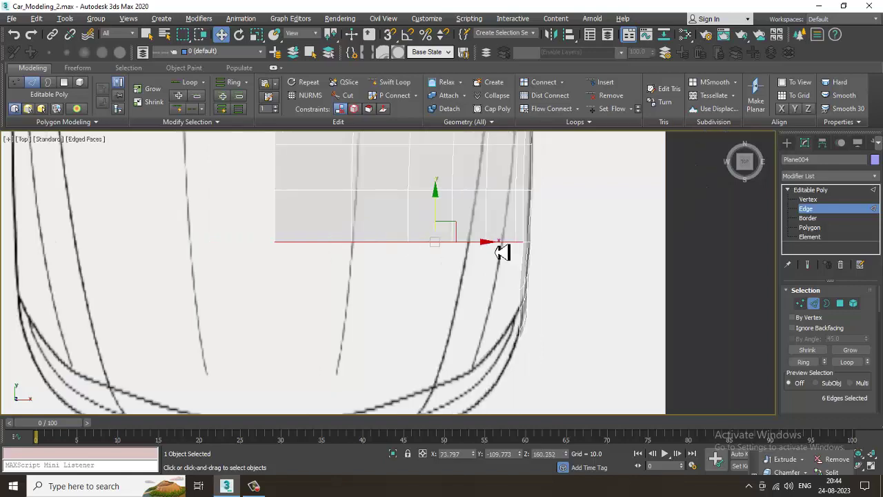
key("alt+w")
middle_click_drag(496, 338, 365, 280, "alt")
key("alt+w")
key("alt+w")
middle_click_drag(504, 163, 481, 162)
middle_click_drag(268, 331, 222, 321)
key("alt+w")
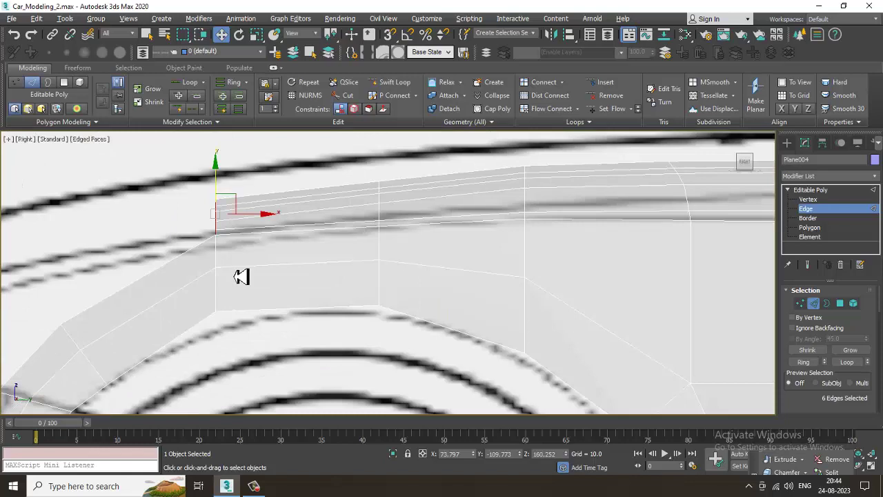
middle_click_drag(241, 276, 376, 248)
left_click_drag(371, 184, 184, 223, "shift")
key("alt+w")
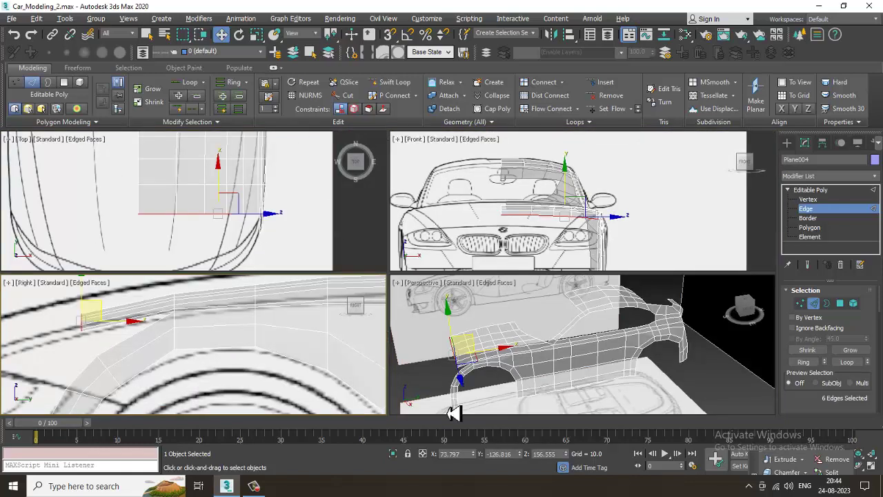
Examine the hood's extruded front edge against the side and top blueprints
middle_click_drag(163, 352, 144, 346)
key("alt+w")
middle_click_drag(144, 347, 397, 284)
scroll(414, 241, "up", 2)
scroll(394, 237, "down", 3)
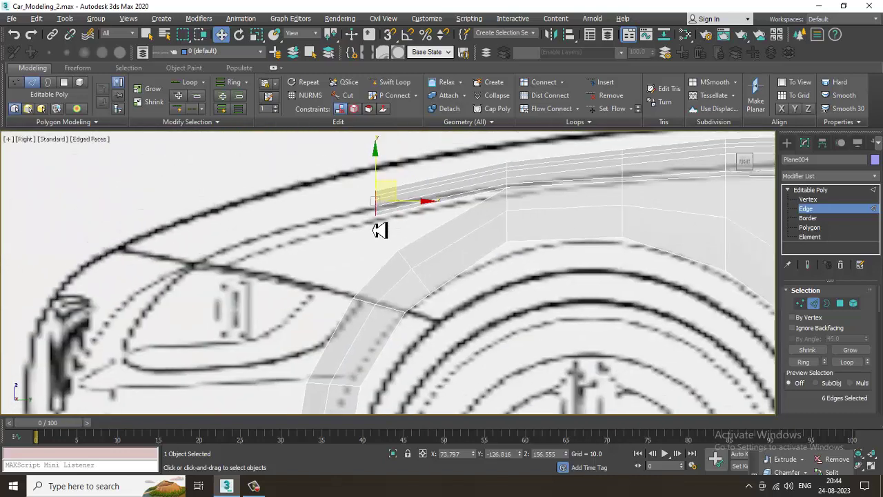
middle_click_drag(380, 230, 366, 237)
scroll(366, 237, "up", 2)
key("alt+w")
scroll(283, 241, "up", 2)
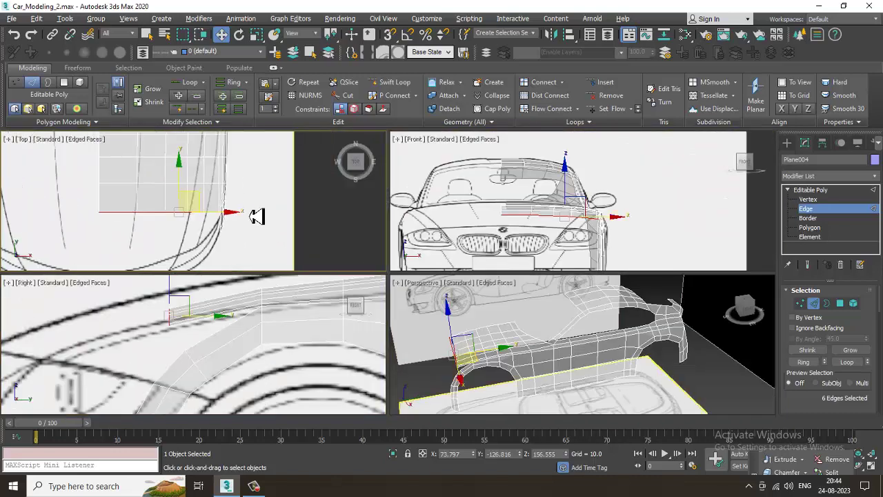
key("alt+w")
key("alt+w")
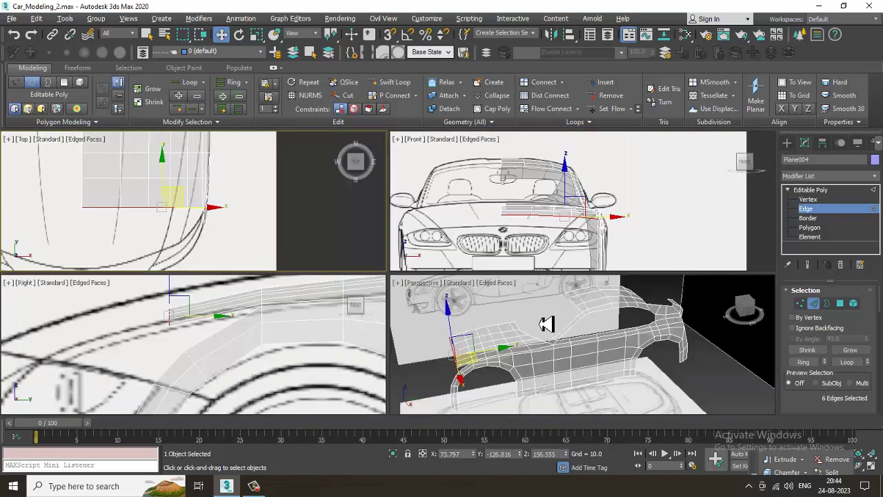
scroll(531, 331, "up", 1)
Turn off the mesh's see-through display and examine the gap between the hood's front corner and the wheel arch in Perspective
key("alt+w")
middle_click_drag(426, 356, 538, 269)
key("alt+x")
scroll(315, 258, "up", 3)
scroll(279, 246, "up", 3)
middle_click_drag(220, 241, 276, 256, "alt")
scroll(276, 256, "up", 3)
key("1")
left_click(475, 341)
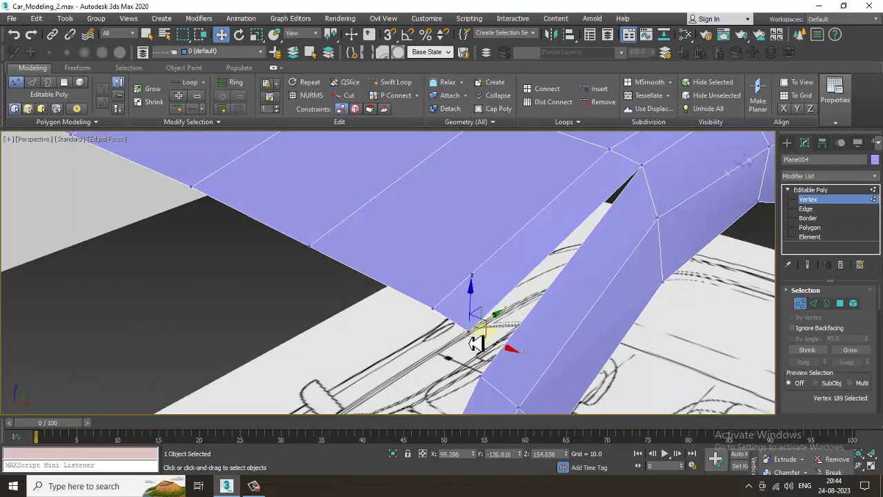
middle_click_drag(475, 345, 458, 313, "alt")
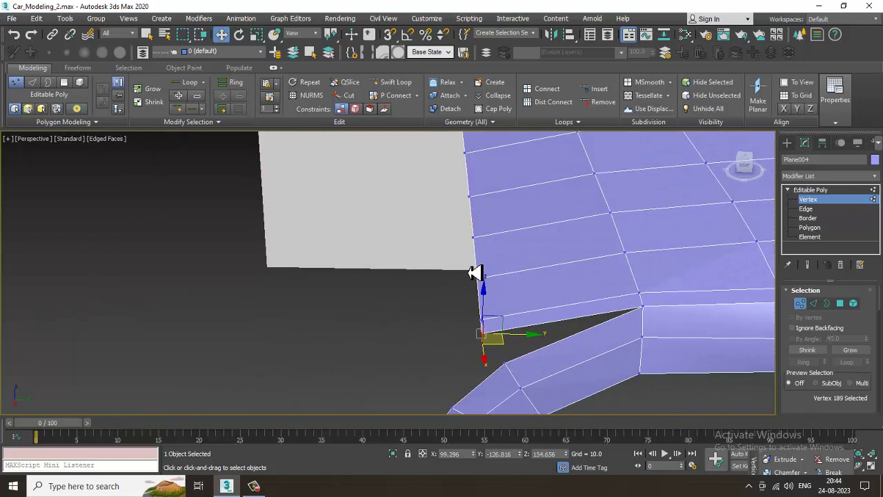
middle_click_drag(475, 273, 451, 217, "alt")
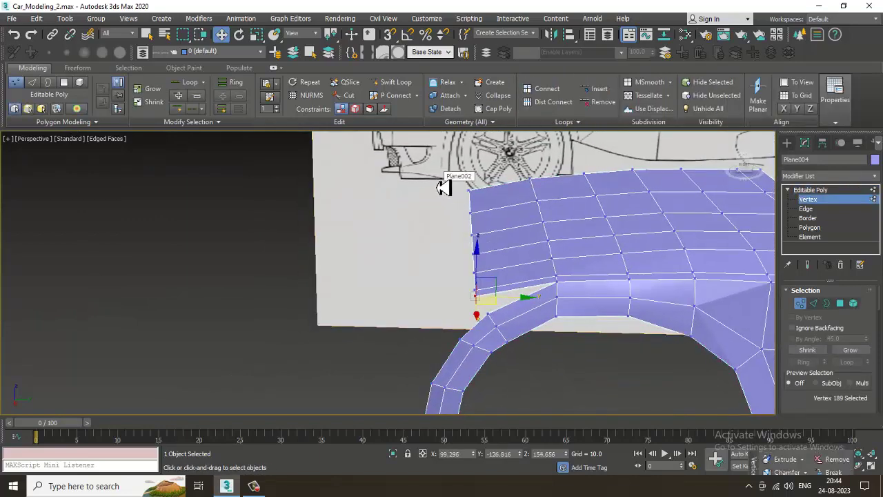
Move the seven vertices of the hood's front row slightly forward in the Right view
left_click_drag(437, 187, 497, 308)
key("alt+w")
middle_click(198, 349)
key("alt+w")
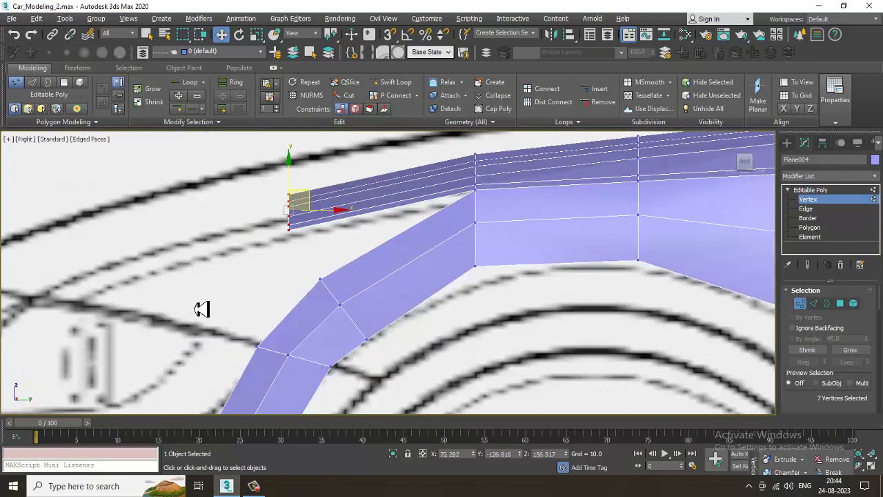
middle_click_drag(201, 309, 211, 307)
left_click_drag(311, 201, 300, 202)
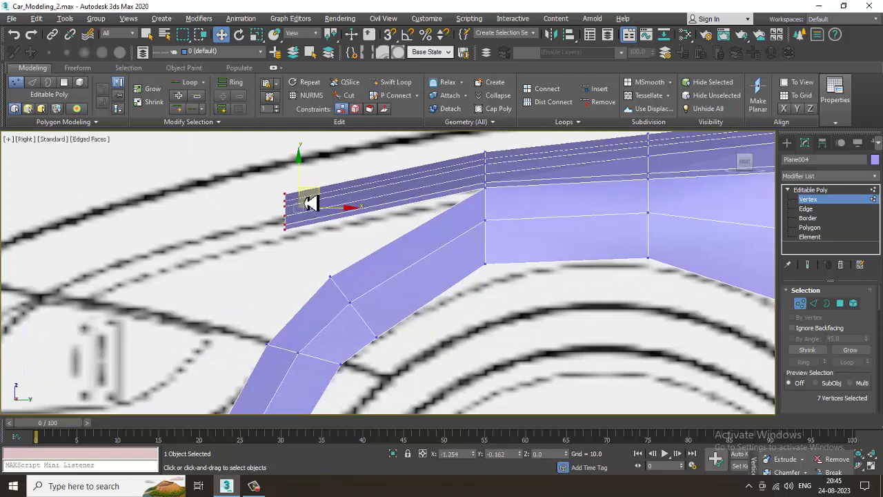
scroll(310, 203, "down", 2)
scroll(345, 251, "down", 2)
Try to extrude the hood's six front edges forward and down toward the headlight in the Right view
key("alt+w")
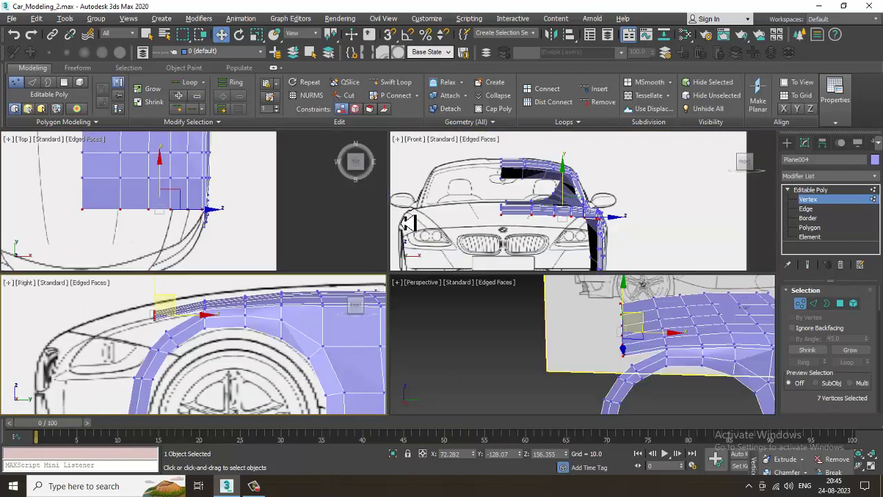
key("alt+w")
middle_click_drag(180, 214, 196, 213)
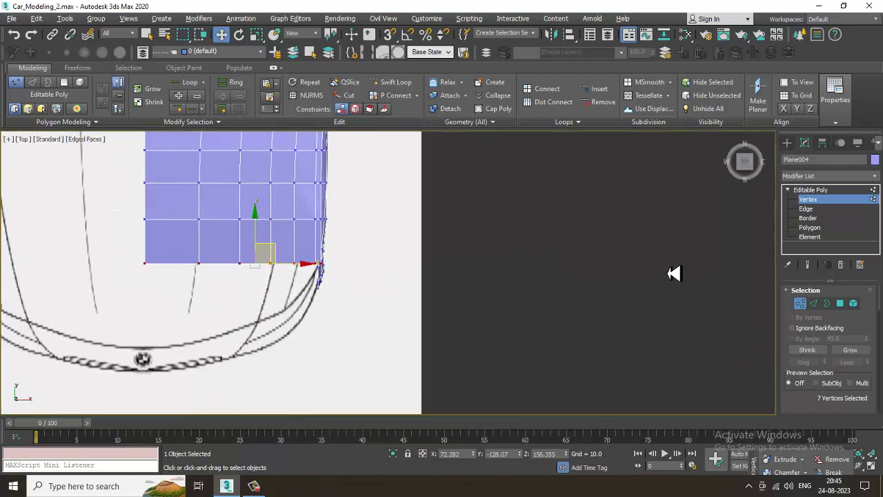
left_click(815, 306)
key("alt+w")
middle_click(142, 364)
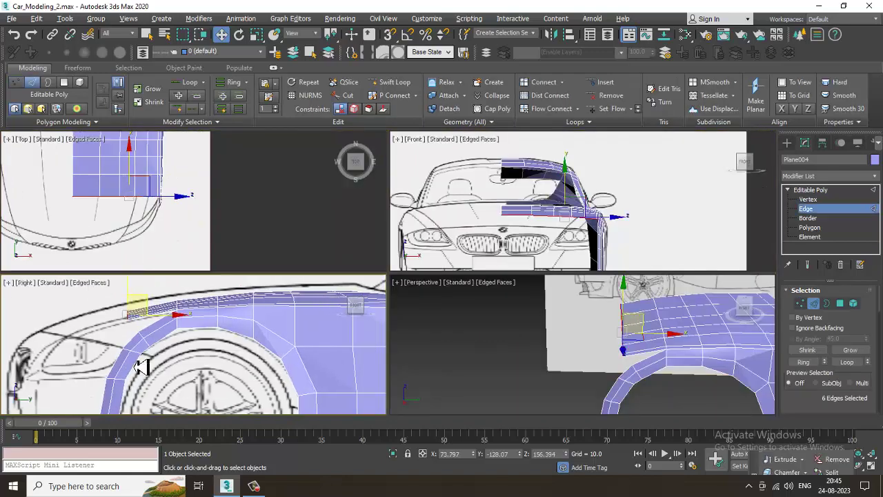
key("alt+w")
scroll(390, 219, "down", 2)
left_click_drag(311, 212, 209, 246, "shift")
key("alt+w")
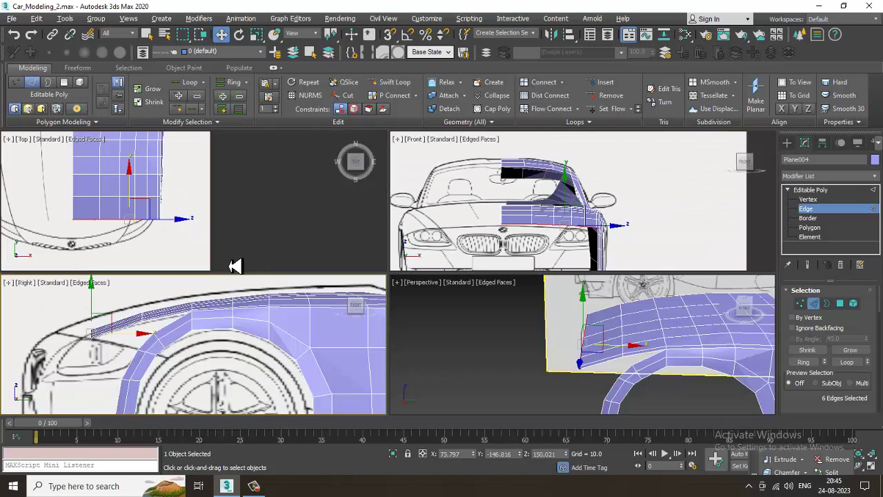
key("alt+w")
scroll(232, 227, "up", 4)
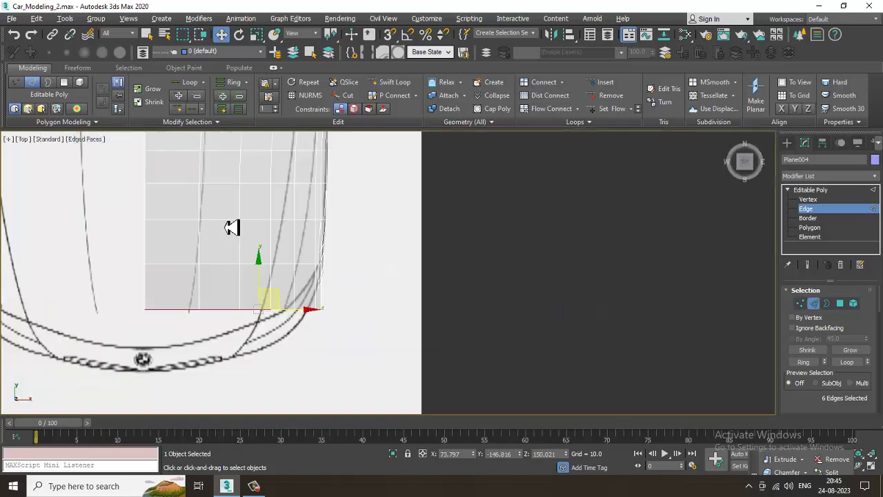
key("ctrl+z")
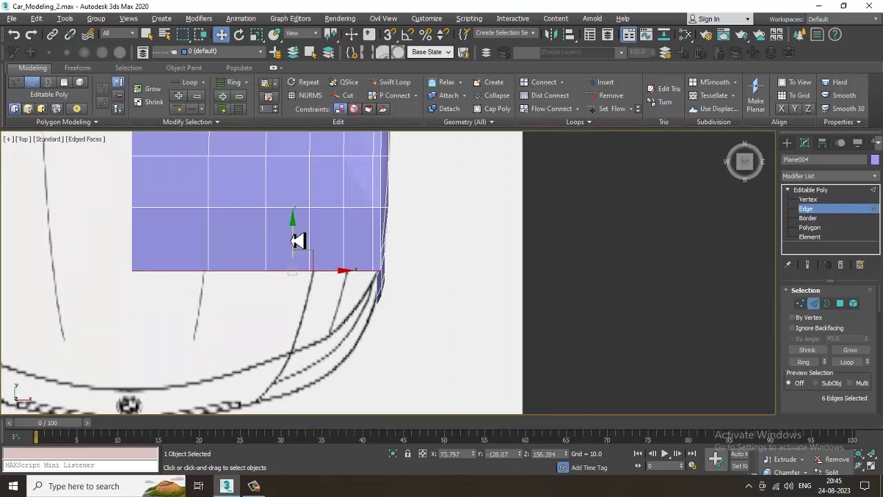
Extrude the hood's six front edges forward in the Top view and lower them to the headlight line in the Right view
left_click_drag(300, 240, 312, 298, "shift")
key("alt+w")
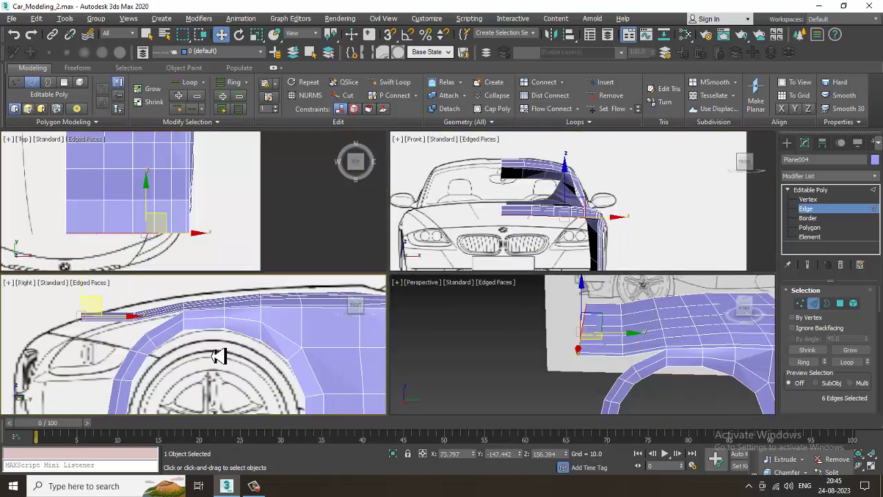
key("alt+w")
left_click_drag(178, 207, 172, 240)
key("alt+w")
Turn on see-through display and move the outer vertices of the hood's front row inward to fit the top blueprint's curves
middle_click_drag(204, 204, 166, 191)
key("alt+w")
key("alt+x")
middle_click_drag(249, 228, 256, 227)
scroll(252, 231, "up", 2)
key("1")
left_click(233, 344)
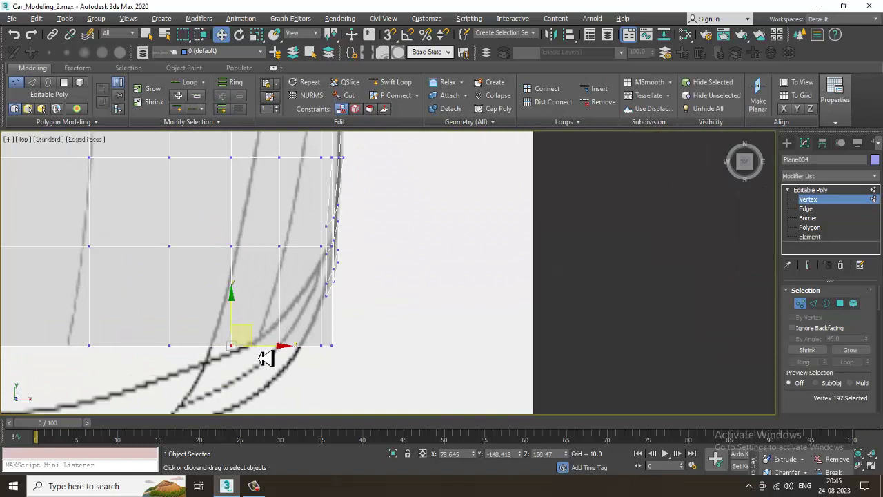
left_click_drag(276, 354, 320, 359)
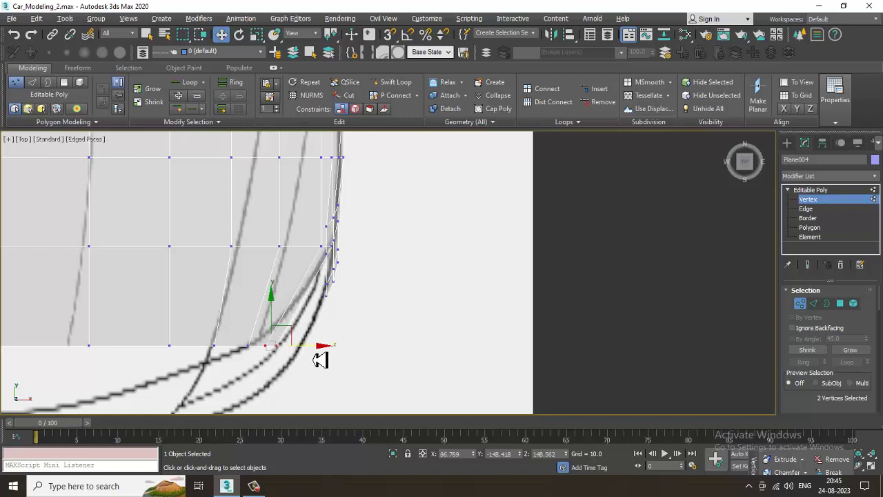
Examine the reshaped hood corner and the open gap above the wheel arch in the Perspective and Right views
key("alt+w")
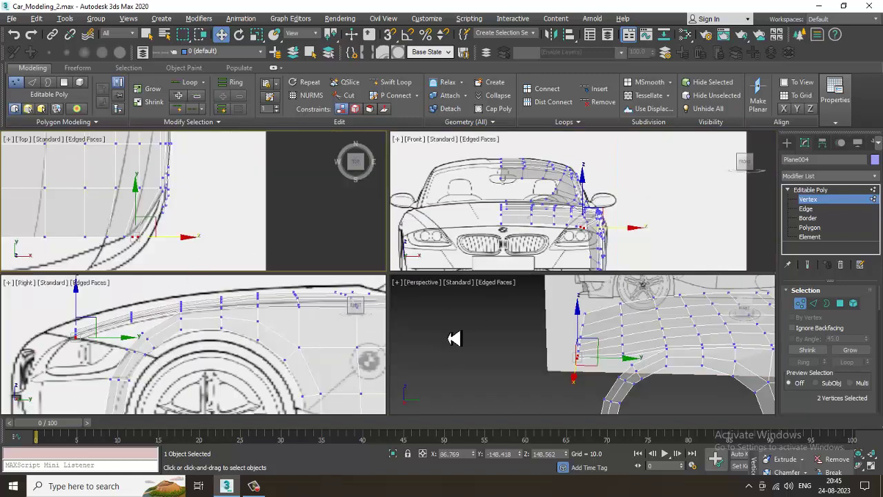
key("alt+w")
middle_click_drag(331, 255, 407, 260, "alt")
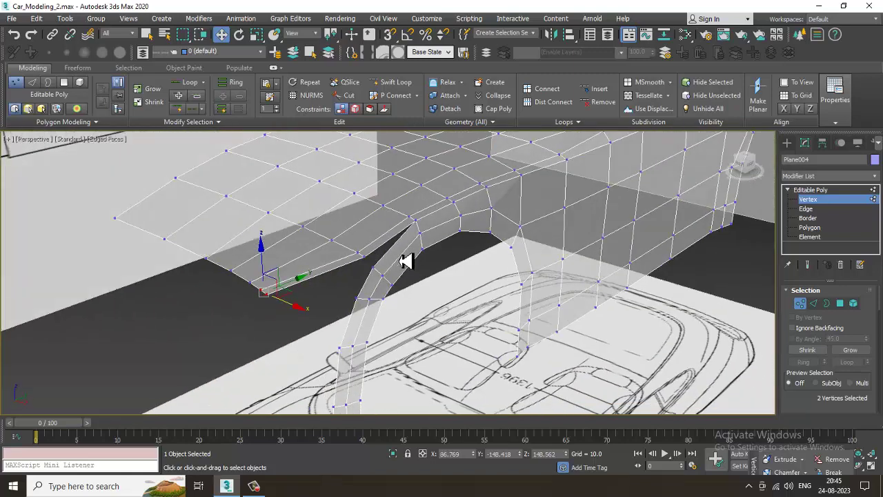
middle_click_drag(350, 268, 329, 260, "alt")
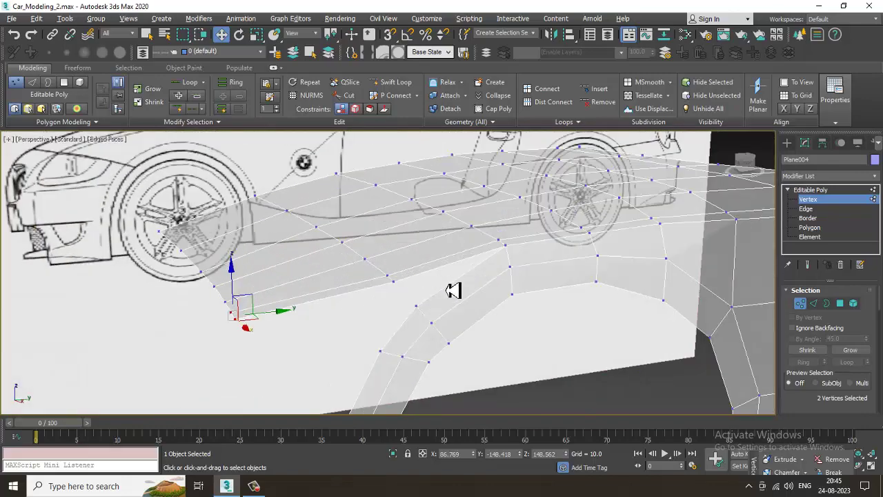
middle_click_drag(453, 290, 426, 290, "alt")
middle_click_drag(426, 290, 418, 253)
key("alt+w")
middle_click_drag(211, 325, 235, 289)
key("alt+w")
scroll(182, 317, "up", 2)
middle_click_drag(261, 238, 268, 256)
key("alt+w")
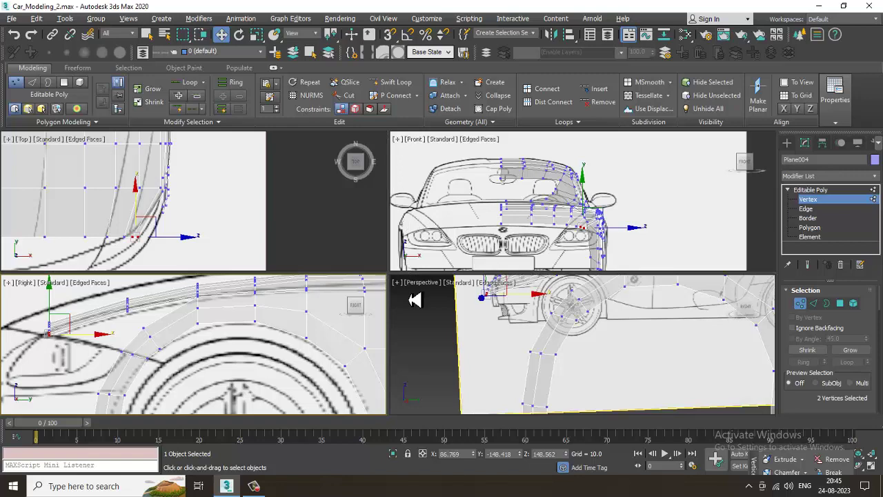
Extrude the hood's outer side edge downward over the gap in front of the wheel arch in the Right view
middle_click_drag(253, 337, 228, 340)
key("alt+w")
scroll(296, 266, "up", 2)
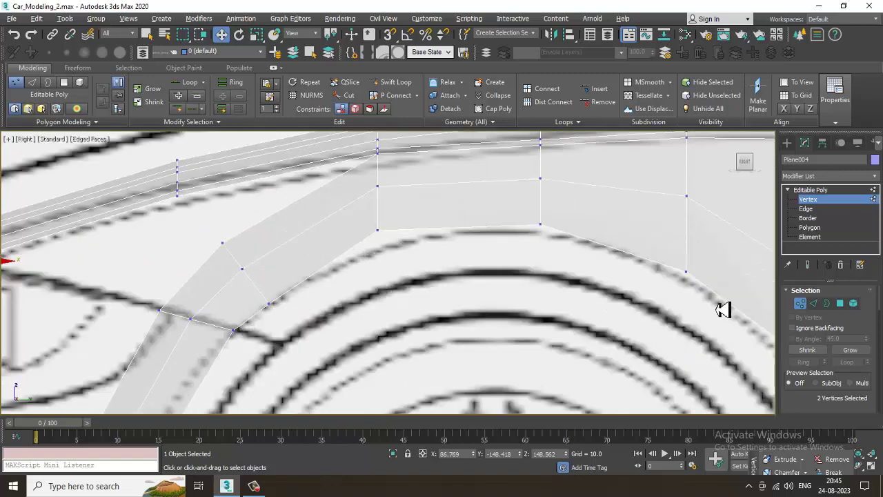
left_click(806, 208)
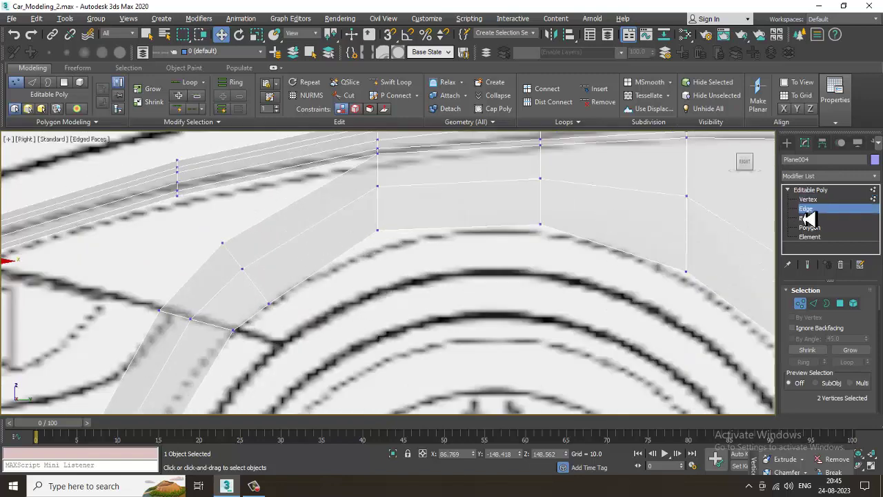
left_click(216, 196)
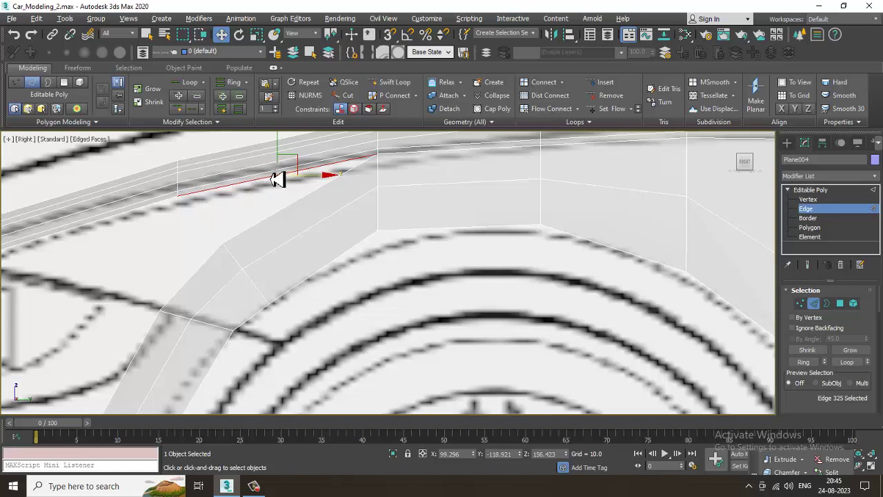
left_click(304, 193)
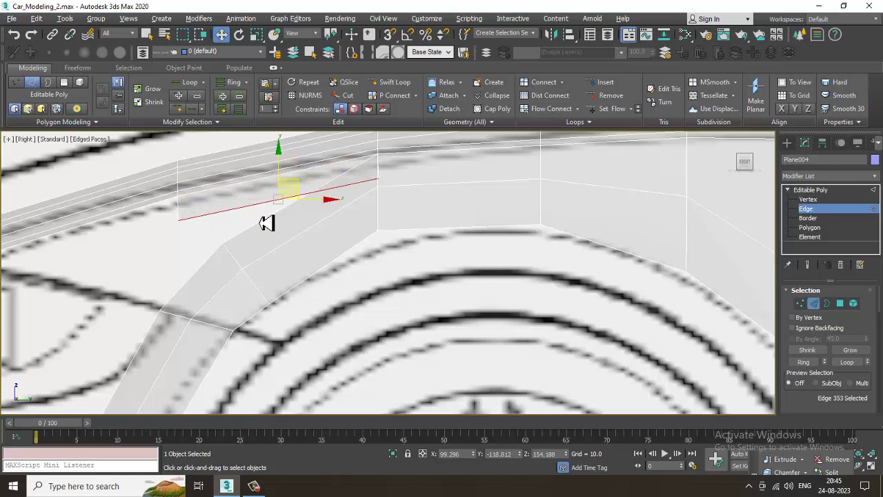
Target weld the new edge's front vertex to the adjacent outer vertex of the wheel arch strip
key("1")
left_click(178, 222)
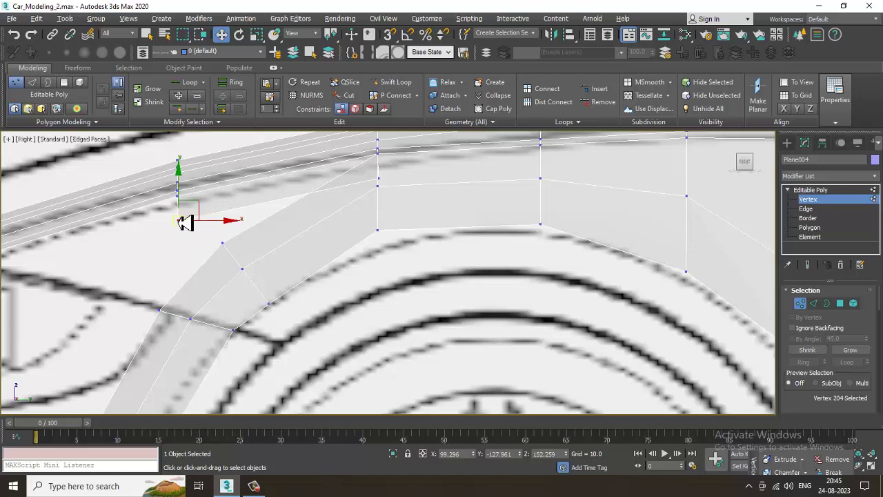
right_click(181, 219)
left_click(157, 288)
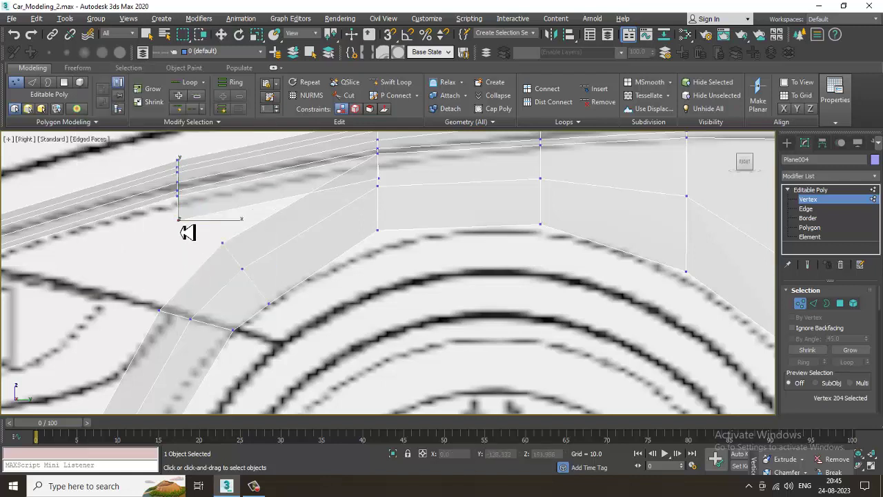
left_click(223, 242)
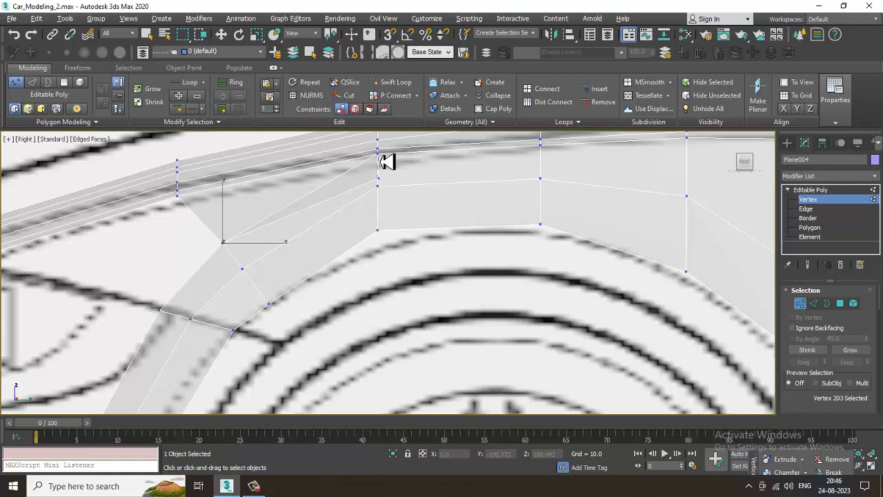
Turn off see-through display and examine the welded corner between the hood and the wheel arch strip in the Perspective view
key("w")
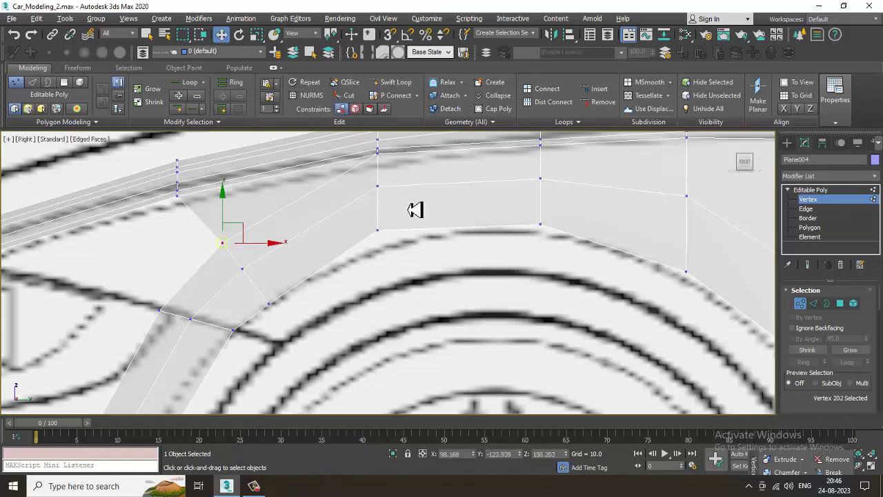
key("alt+w")
middle_click(564, 345)
key("alt+w")
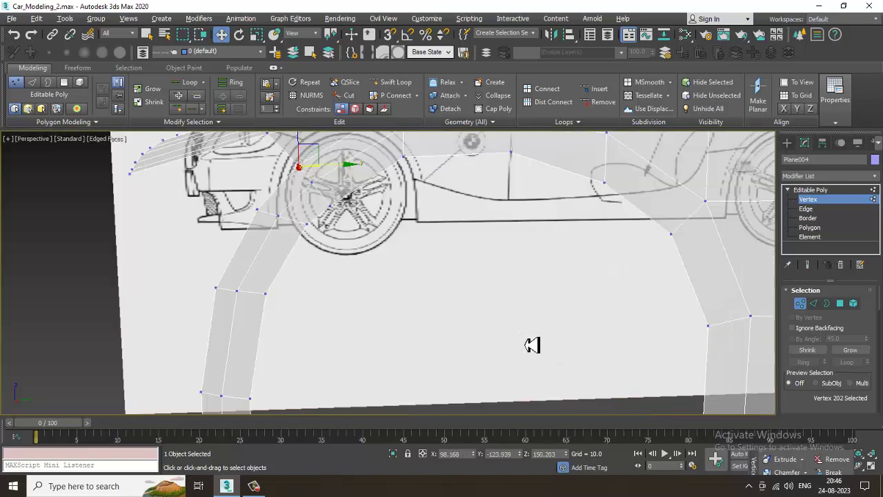
key("alt+x")
scroll(408, 279, "down", 4)
middle_click_drag(406, 278, 427, 269, "alt")
scroll(347, 228, "up", 3)
scroll(347, 228, "up", 2)
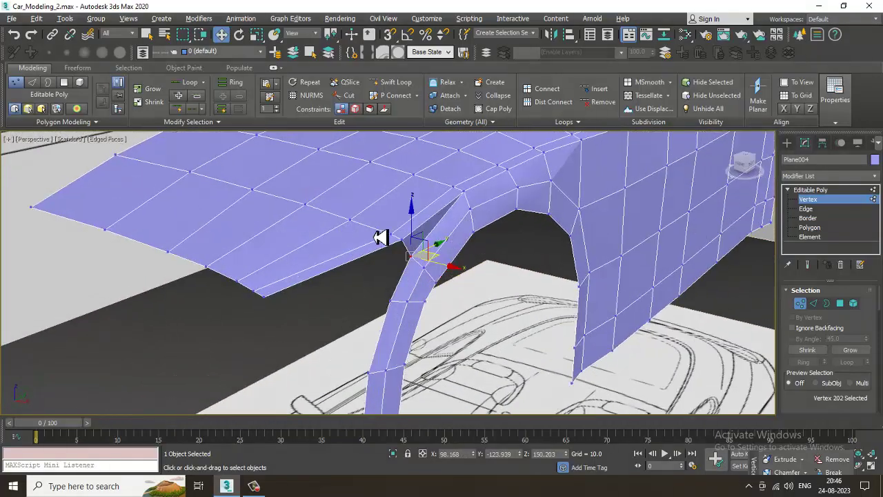
middle_click_drag(380, 236, 475, 295, "alt")
key("1")
key("1")
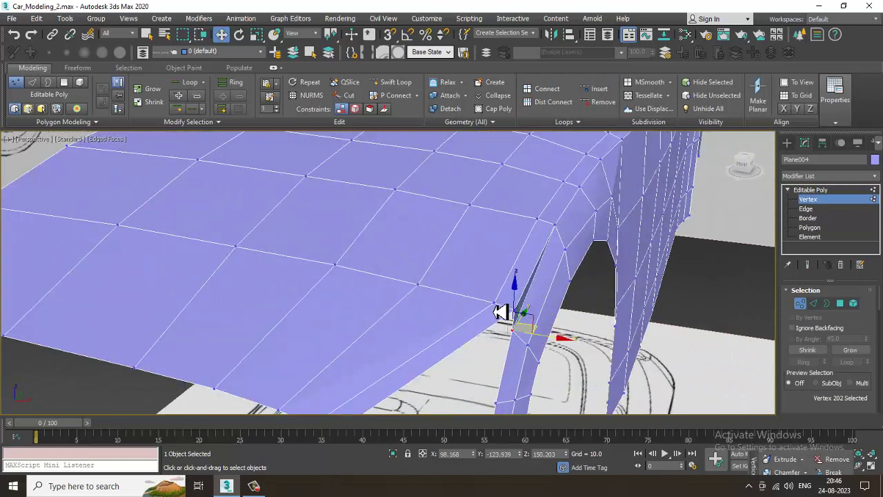
Shift the hood's outer side vertex in front of the wheel arch slightly along the X axis
left_click(496, 303)
mouse_move(530, 311)
left_mouse_down()
mouse_move(510, 308)
mouse_move(532, 315)
left_mouse_up()
left_click(516, 310)
Preview the car body with NURMS smoothing from another angle and turn the smoothing off again
right_click(447, 237)
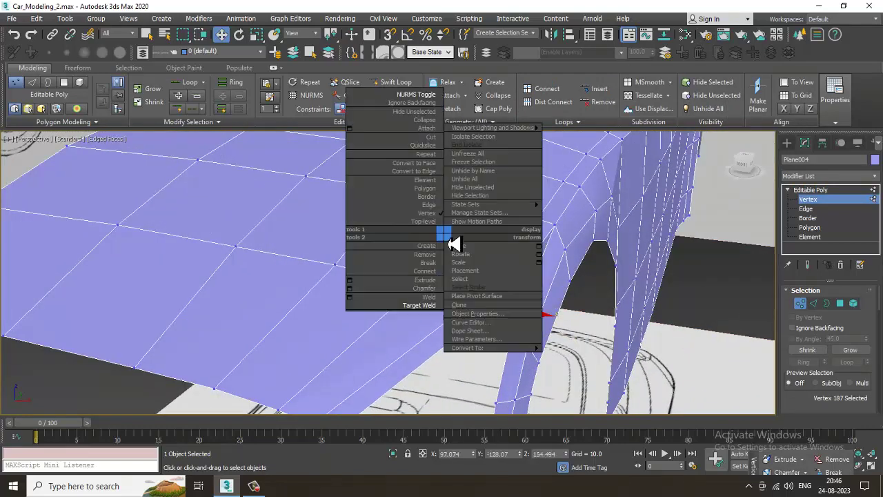
left_click(425, 95)
scroll(524, 235, "down", 3)
middle_click_drag(651, 300, 504, 214, "alt")
right_click(495, 207)
left_click(311, 95)
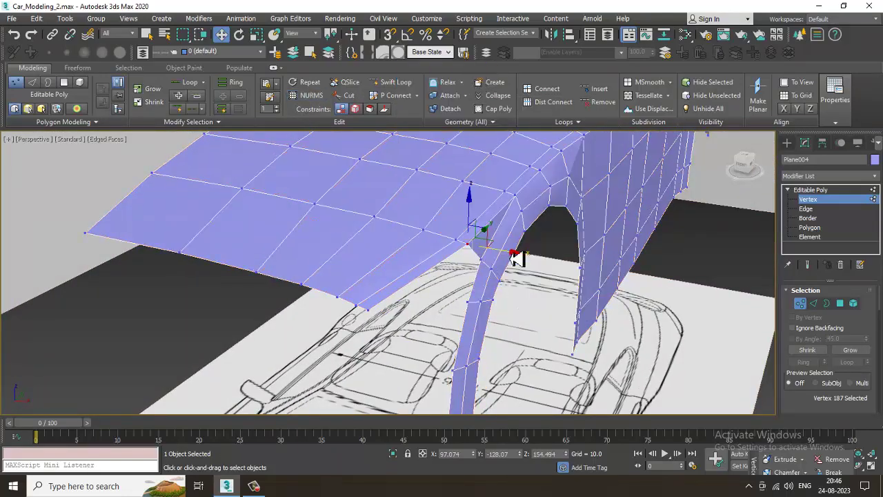
Extrude the front segment of the hood's outer side edge down toward the wheel arch strip in the Right view
scroll(526, 296, "up", 4)
middle_click_drag(526, 296, 548, 300, "alt")
key("alt+w")
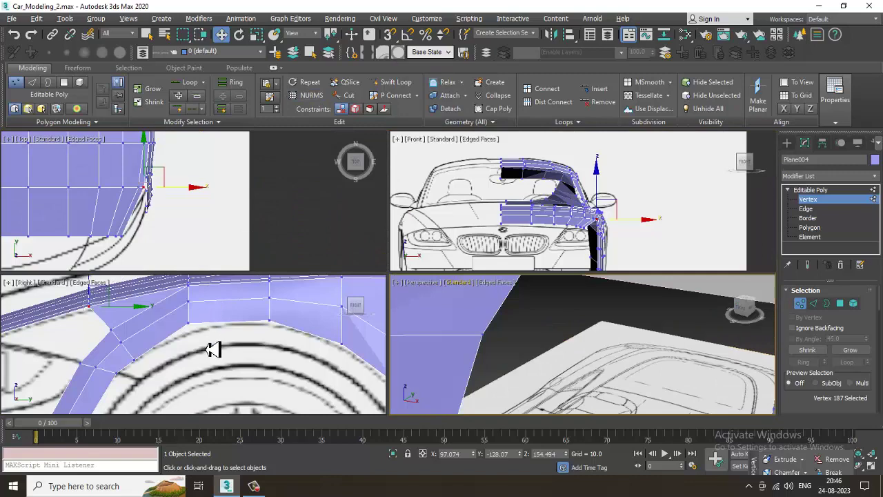
key("alt+w")
scroll(338, 247, "up", 3)
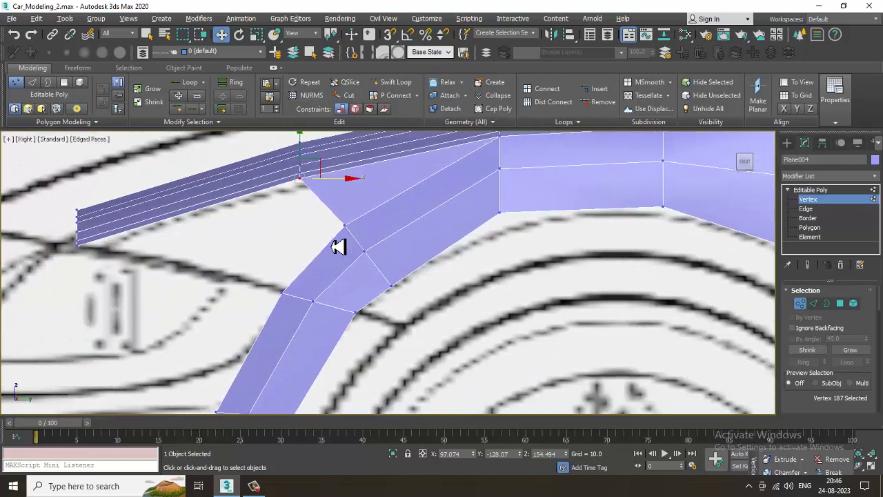
left_click(807, 209)
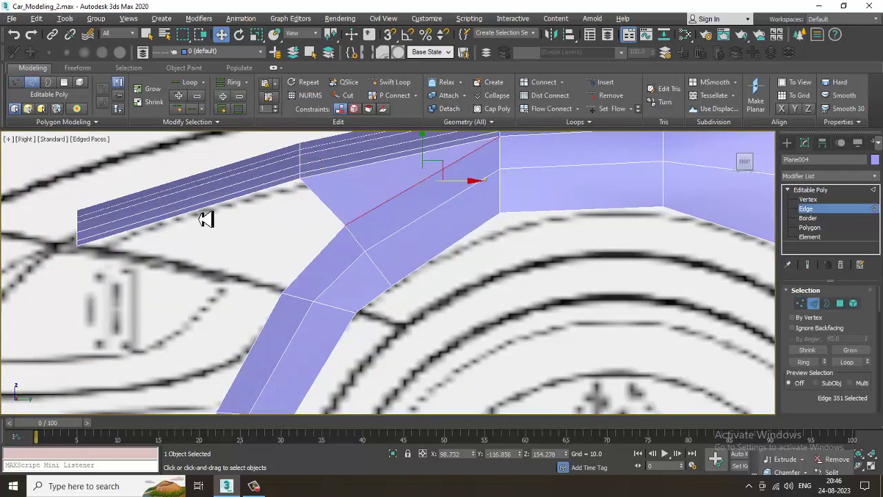
left_click(205, 218)
middle_click_drag(337, 283, 367, 208)
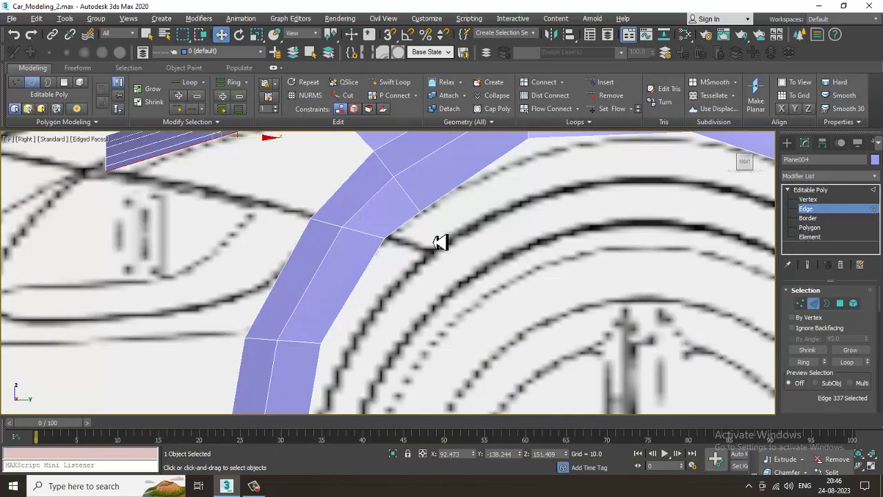
key("1")
middle_click_drag(372, 220, 391, 279)
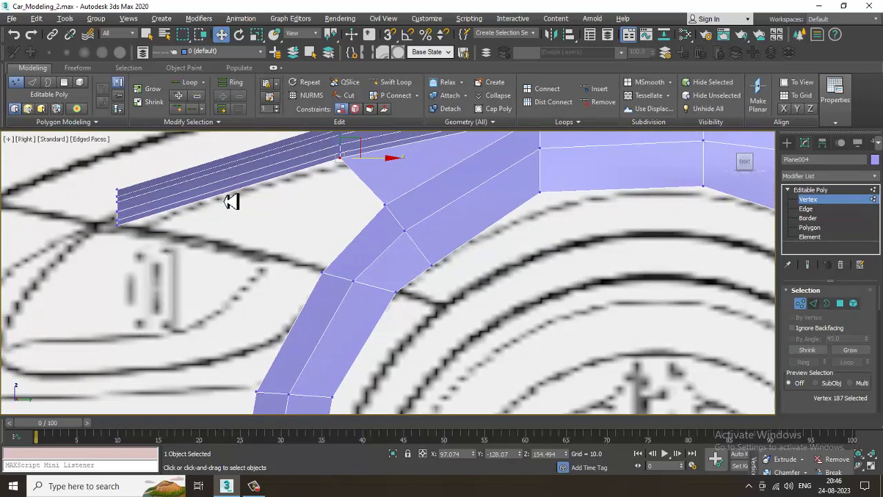
key("2")
left_click_drag(252, 182, 380, 217, "shift")
Target weld the extruded edge's vertices to close the gap between the hood's front corner and the wheel arch strip
key("alt+w")
scroll(600, 322, "down", 2)
key("alt+w")
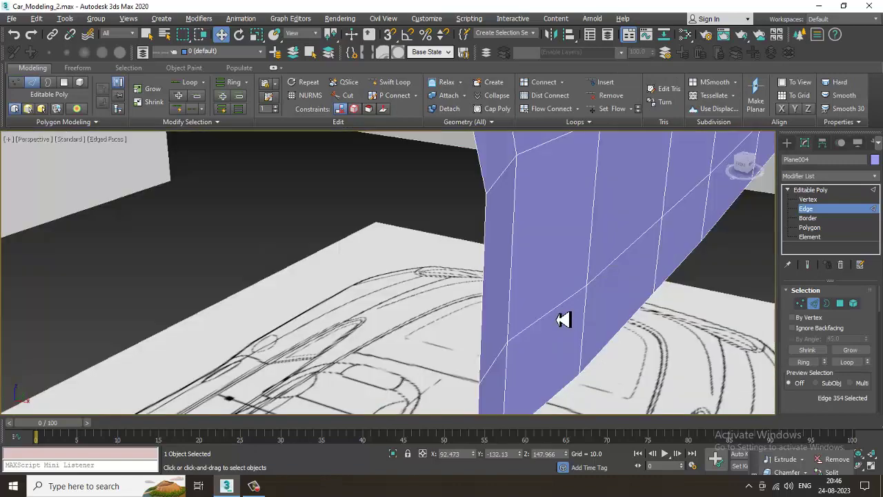
scroll(561, 319, "down", 6)
middle_click_drag(483, 263, 478, 289, "alt")
scroll(501, 254, "up", 5)
key("1")
left_click(426, 256)
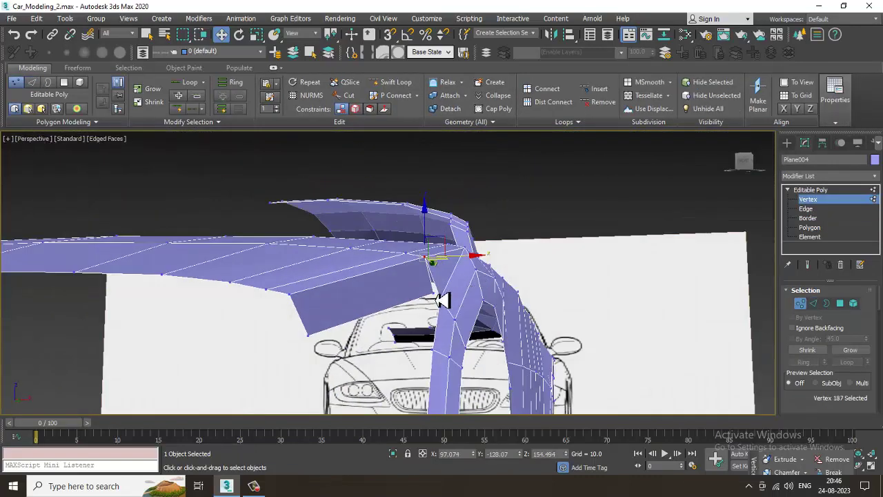
right_click(434, 296)
left_click(411, 361)
middle_click_drag(414, 364, 308, 308, "alt")
middle_click_drag(428, 310, 476, 309, "alt")
Move the two outer vertices of the hood's second row inward along the X axis in the Top view
key("alt+w")
middle_click_drag(153, 197, 135, 193)
key("alt+w")
scroll(228, 228, "up", 2)
key("1")
key("1")
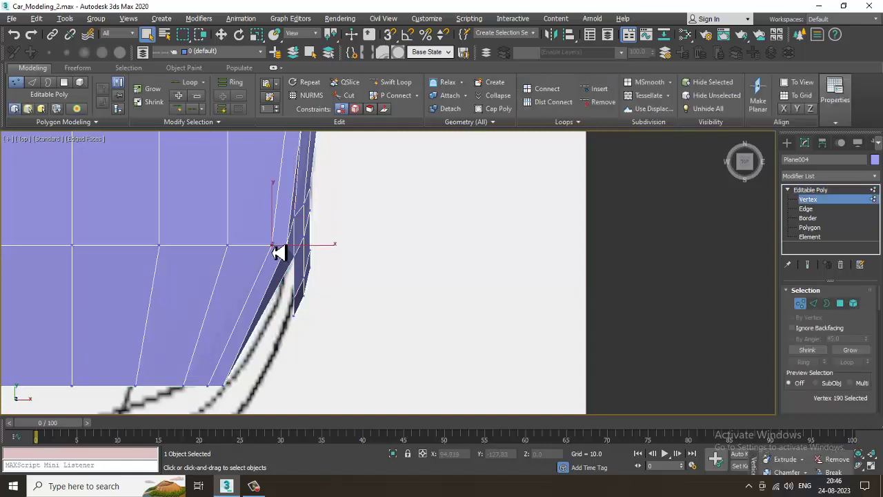
key("w")
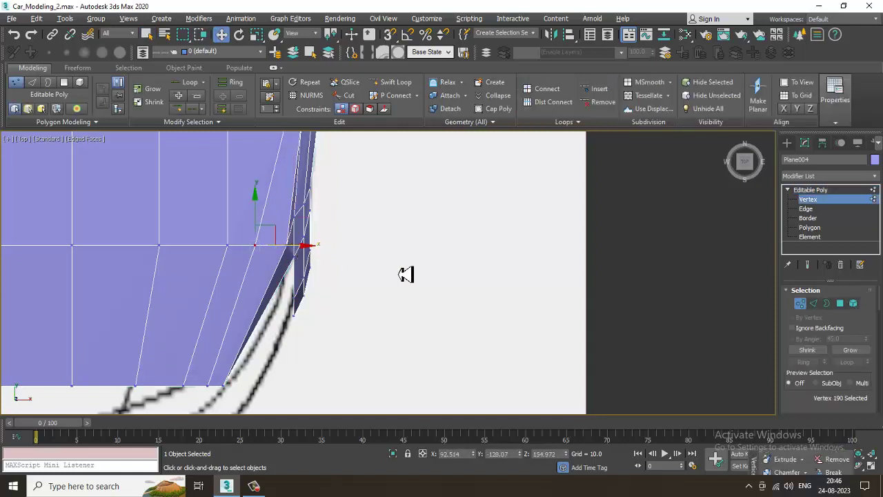
left_click(405, 274)
left_click(290, 249)
left_click_drag(325, 250, 311, 250)
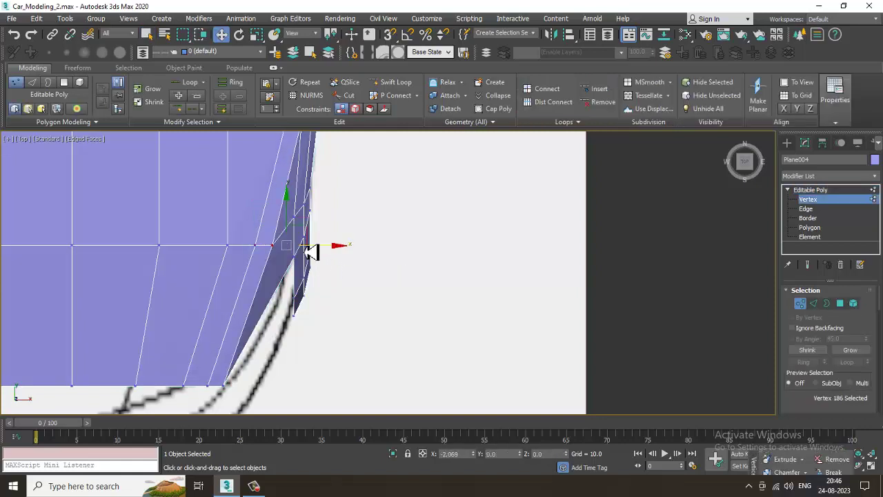
Inspect the filled fender corner in Perspective, previewing it with NURMS smoothing before turning the smoothing off
key("alt+x")
key("alt+w")
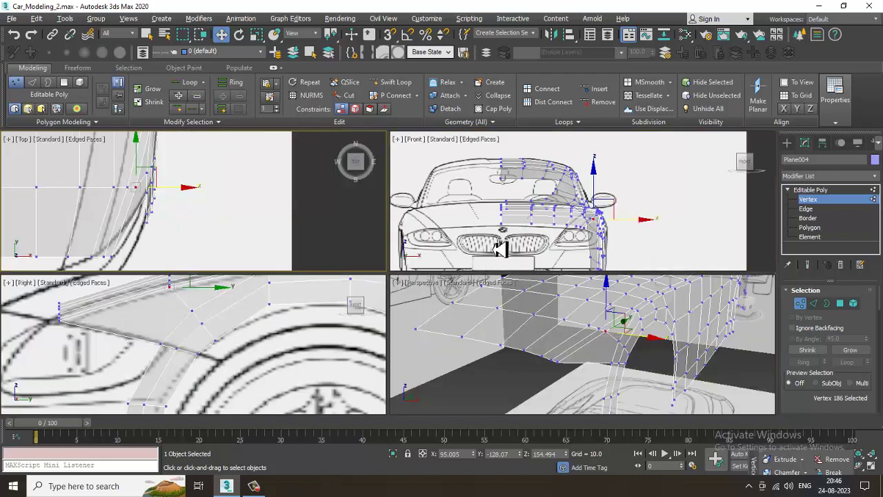
middle_click_drag(562, 219, 522, 215)
middle_click_drag(617, 317, 595, 331)
key("alt+w")
key("alt+x")
middle_click_drag(423, 231, 394, 216, "alt")
right_click(391, 200)
left_click(374, 55)
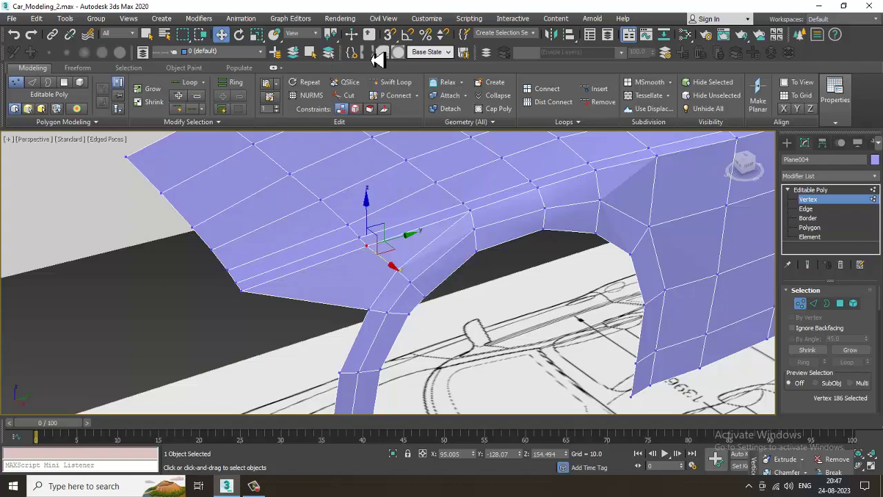
middle_click_drag(451, 256, 455, 230, "alt")
scroll(479, 247, "down", 3)
right_click(443, 217)
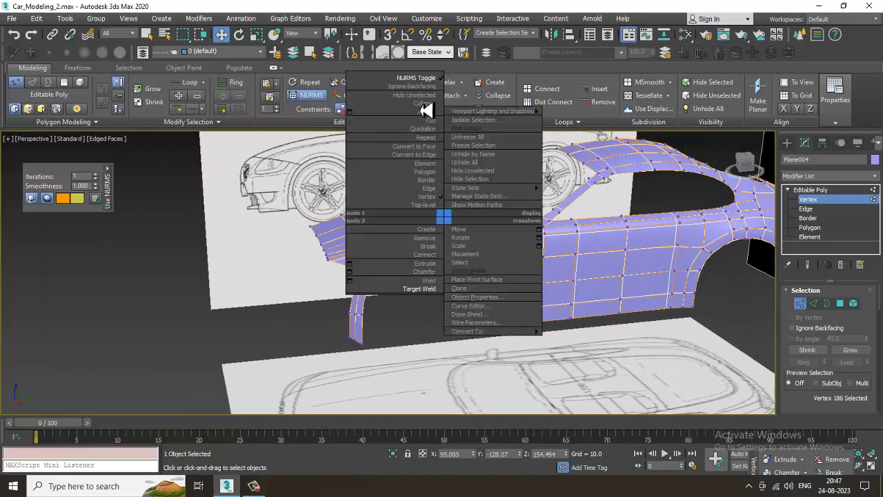
left_click(432, 79)
Compare the hood's front edge and outer corner with the blueprints in the Right and Top views
key("alt+w")
middle_click_drag(151, 370, 162, 360)
key("alt+w")
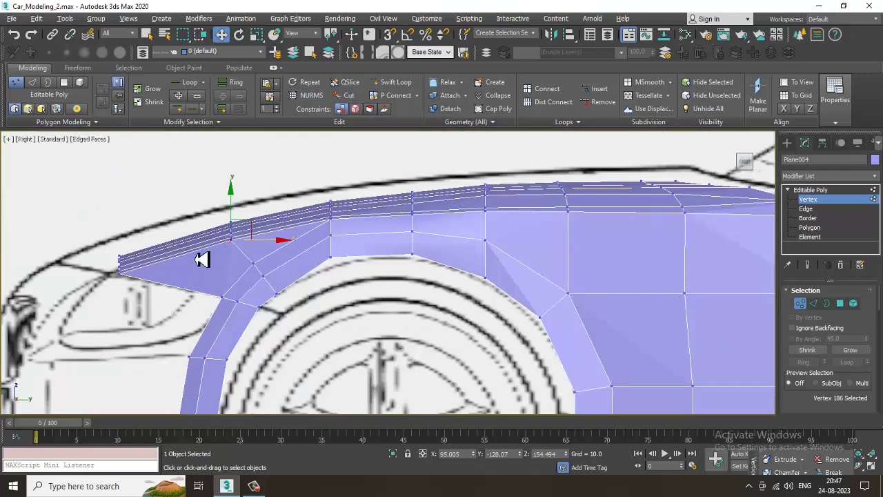
middle_click_drag(367, 273, 378, 301)
middle_click_drag(456, 256, 404, 266)
middle_click_drag(285, 278, 463, 221)
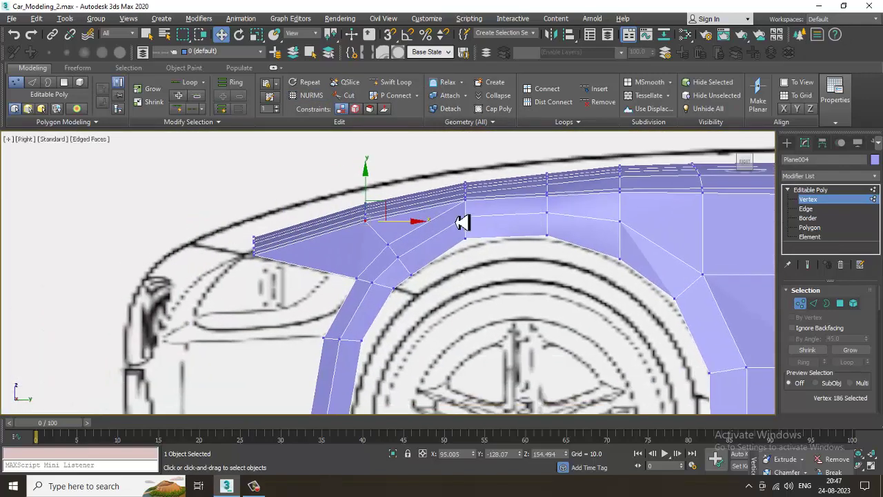
key("alt+w")
middle_click_drag(105, 207, 156, 166)
key("alt+w")
scroll(234, 153, "down", 2)
middle_click_drag(214, 183, 400, 177)
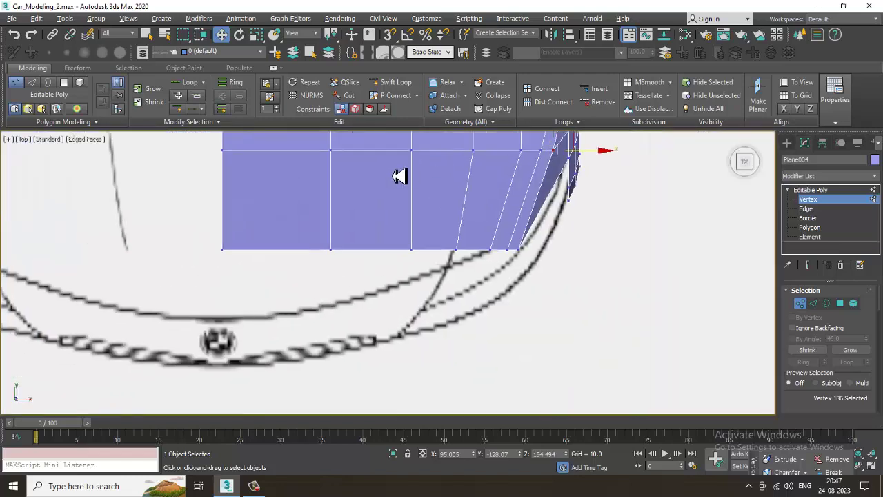
scroll(400, 177, "down", 2)
middle_click_drag(388, 224, 347, 238)
scroll(471, 222, "up", 2)
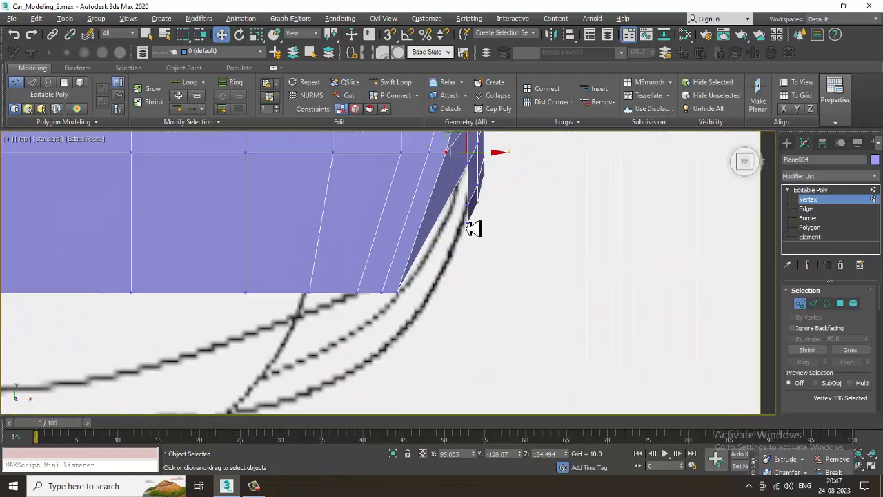
left_click(366, 302)
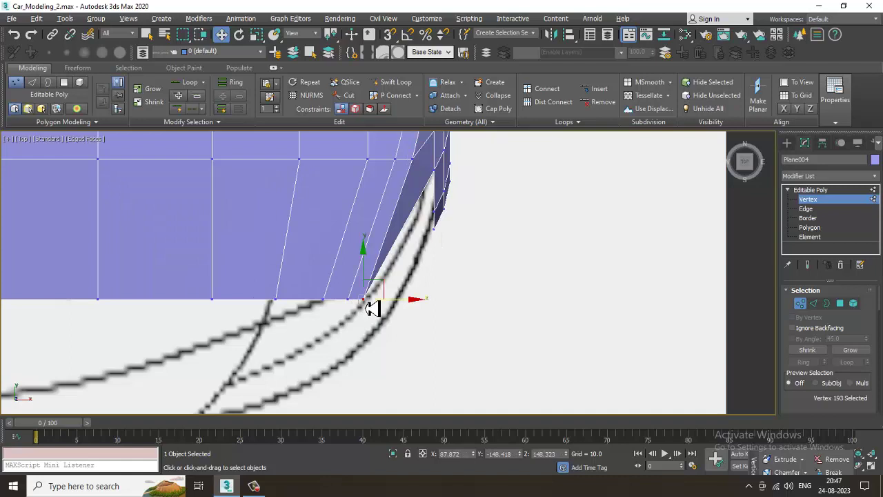
Select the six edges along the hood's front border in the Top view and check them against the Right view blueprint
left_click(807, 209)
middle_click_drag(51, 285, 409, 210)
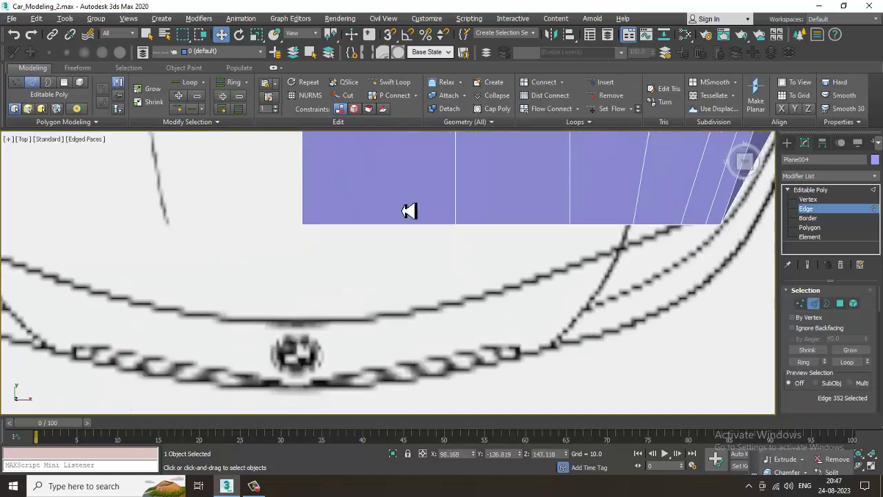
left_click(394, 231)
left_click(526, 230, "ctrl")
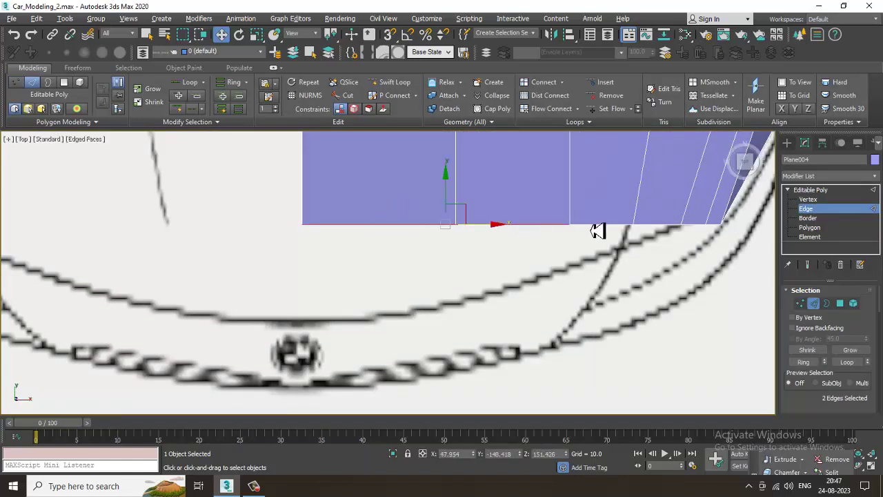
left_click(623, 231, "ctrl")
left_click(675, 232, "ctrl")
left_click(698, 231, "ctrl")
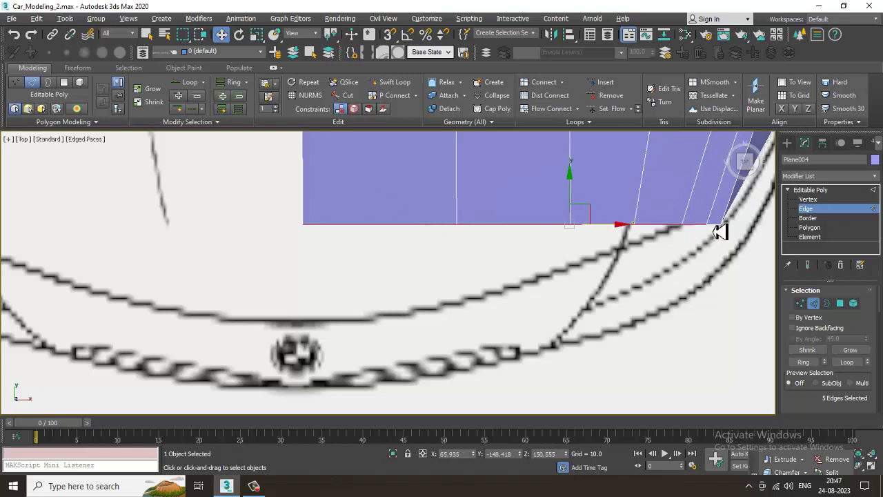
left_click(714, 226, "ctrl")
key("alt+w")
scroll(185, 329, "up", 2)
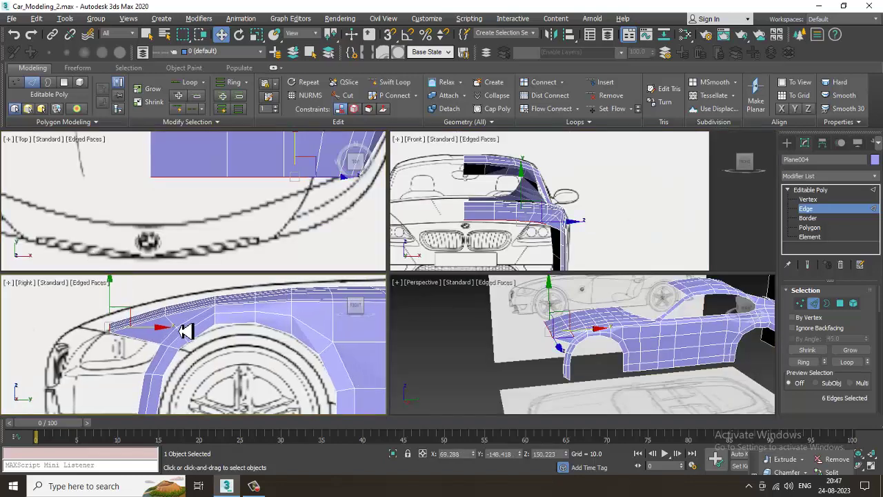
middle_click_drag(185, 330, 207, 308)
key("alt+w")
middle_click_drag(330, 191, 280, 202)
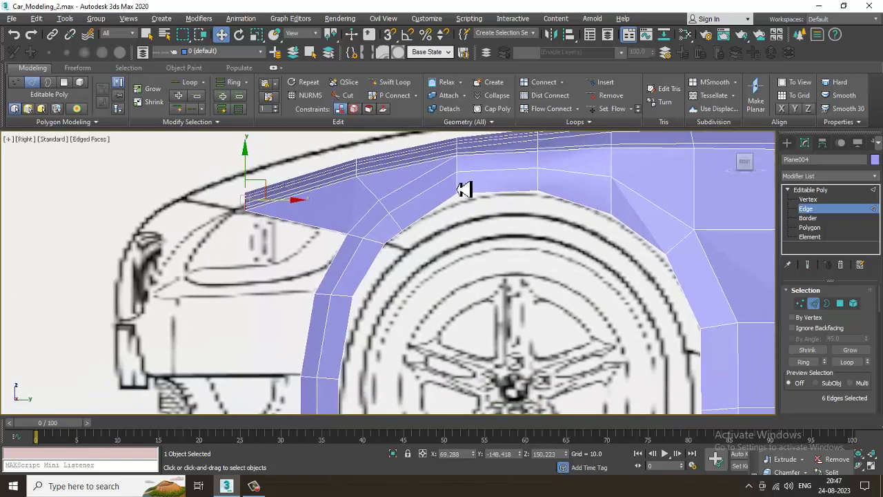
middle_click_drag(464, 190, 374, 223)
Select the crosswise row of hood vertices above the front of the wheel arch and check it in the Front view
key("1")
left_click_drag(404, 205, 404, 204)
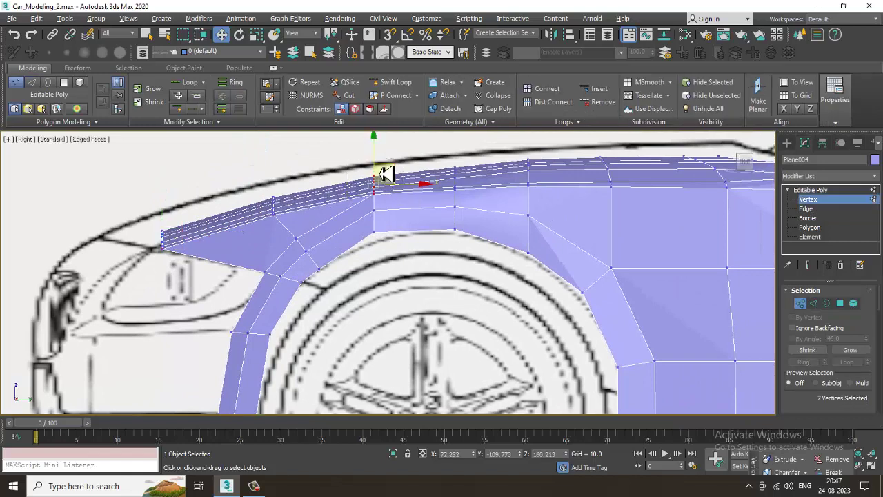
key("alt+w")
middle_click(653, 238)
scroll(458, 206, "up", 3)
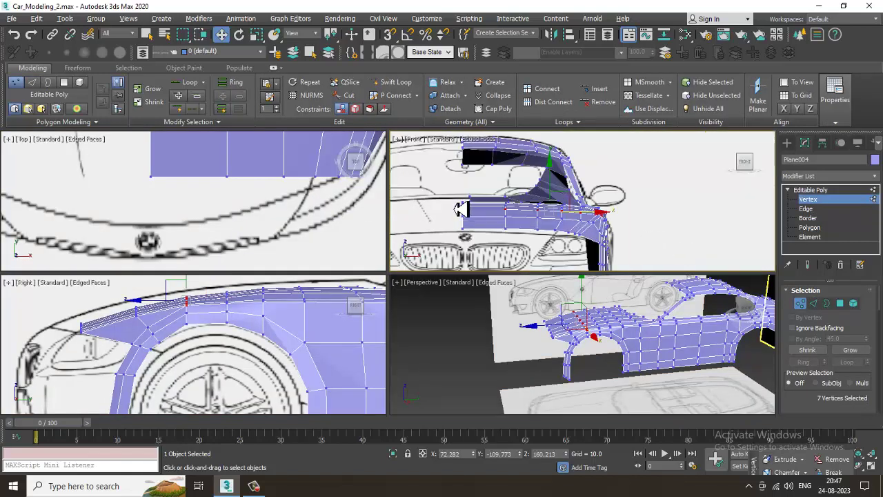
mouse_move(518, 211)
middle_mouse_down()
mouse_move(530, 209)
mouse_move(522, 193)
middle_mouse_up()
key("alt+w")
middle_click_drag(430, 194, 473, 186)
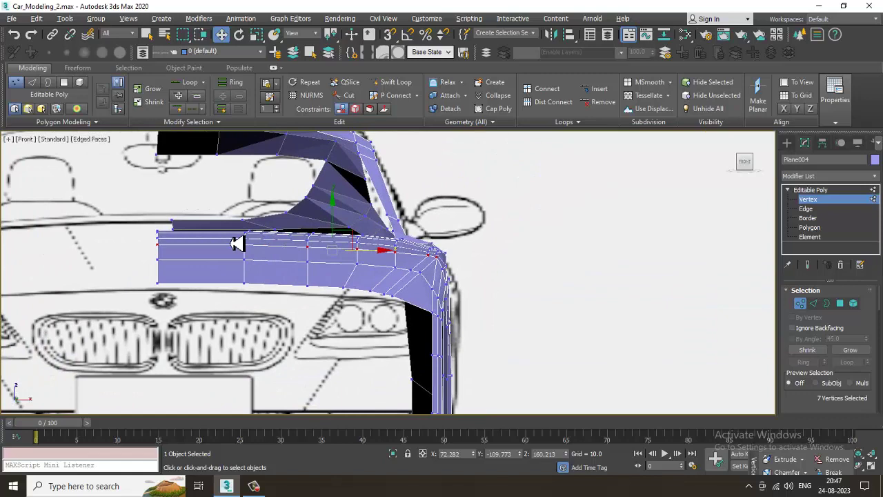
Select the 16 vertices in the two lengthwise hood rows next to the centre line, removing stray vertices elsewhere on the body
left_click_drag(301, 287, 330, 304)
key("alt+w")
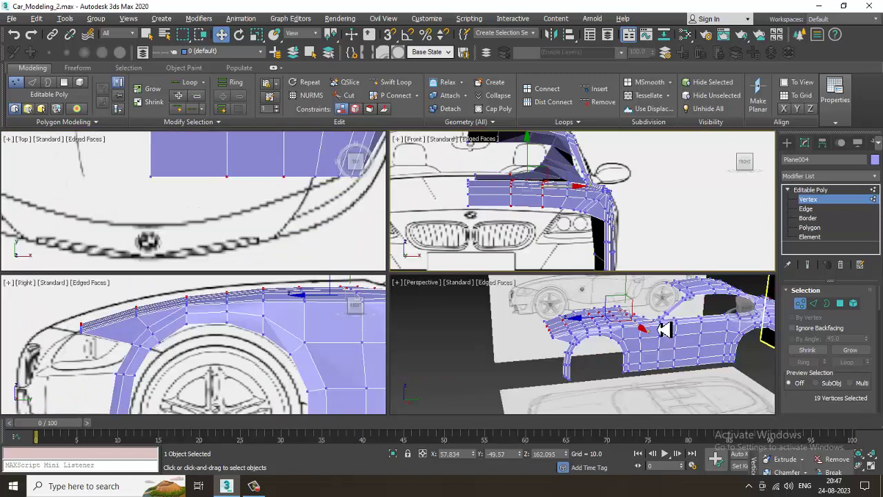
middle_click_drag(667, 329, 626, 360, "alt")
key("alt+w")
left_click_drag(833, 152, 832, 151, "alt")
key("alt+w")
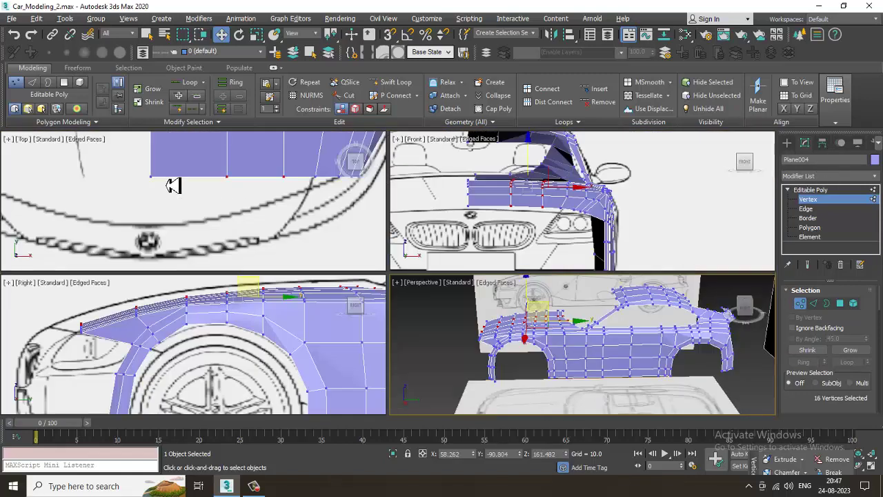
In the Top view, shift the two selected lengthwise rows of hood vertices about 3.6 units toward the centre line
middle_click_drag(223, 194, 178, 197)
key("alt+w")
scroll(276, 227, "down", 4)
middle_click_drag(325, 256, 314, 281)
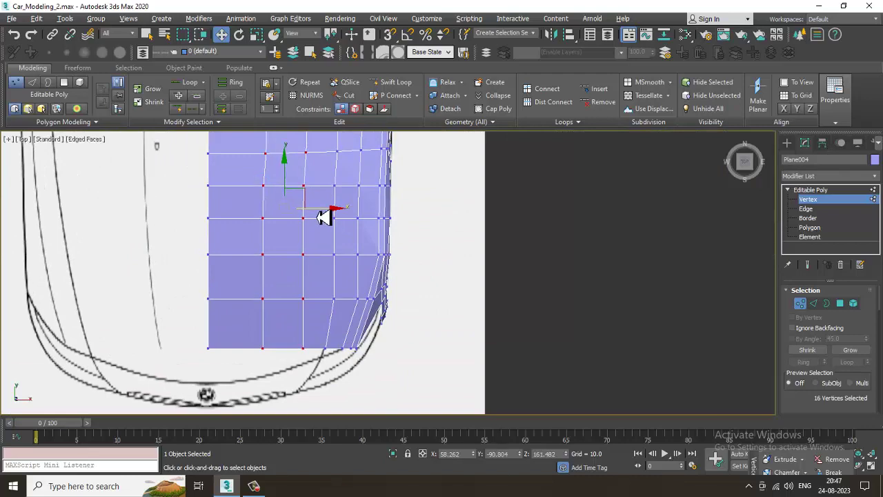
left_click_drag(319, 211, 310, 211)
In the Right view, raise the two selected lengthwise rows of hood vertices by about 1.29 units toward the blueprint's hood outline
key("alt+w")
middle_click_drag(201, 316, 184, 329)
key("alt+w")
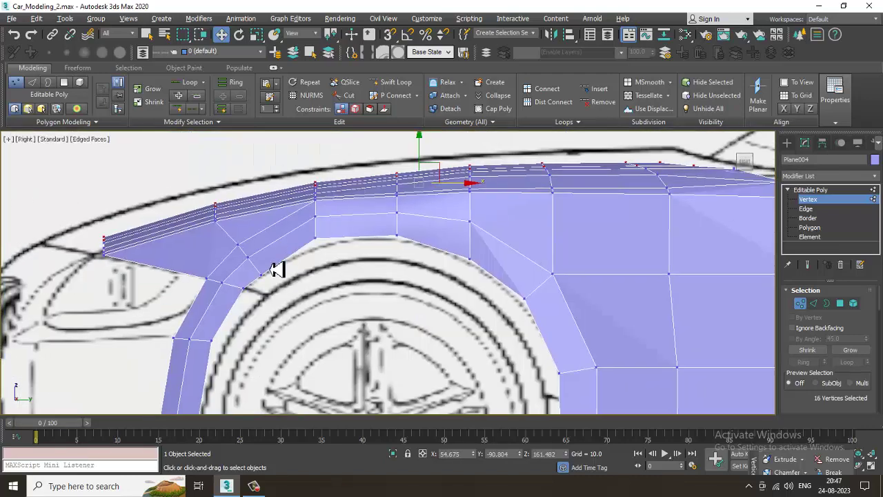
middle_click_drag(270, 270, 243, 291)
left_click_drag(393, 161, 391, 153)
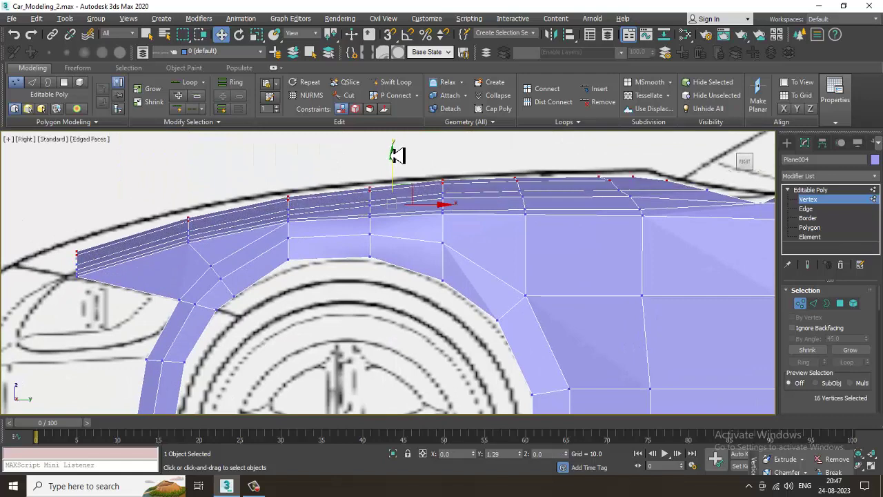
Select the eight hood vertices along the centre line in the Top view and raise them about 2.4 units in the Right view
key("alt+w")
middle_click_drag(279, 231, 267, 236)
key("alt+w")
scroll(300, 198, "down", 5)
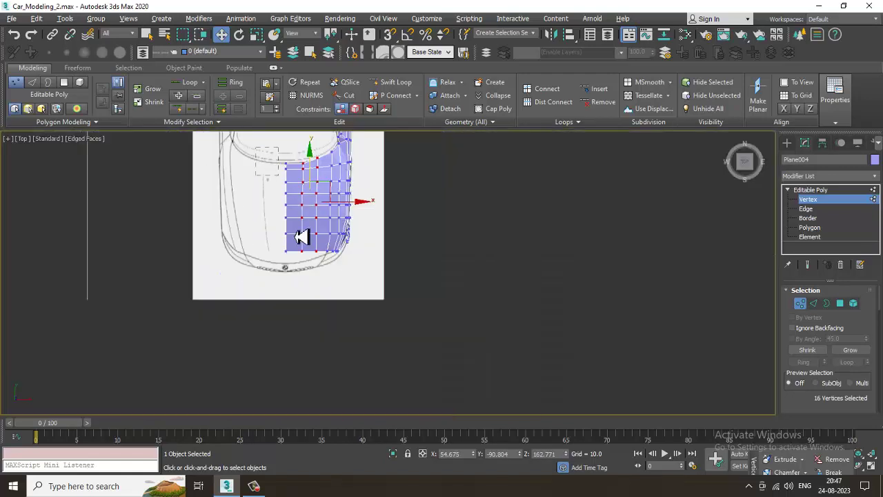
key("alt+w")
middle_click_drag(242, 317, 213, 308)
key("alt+w")
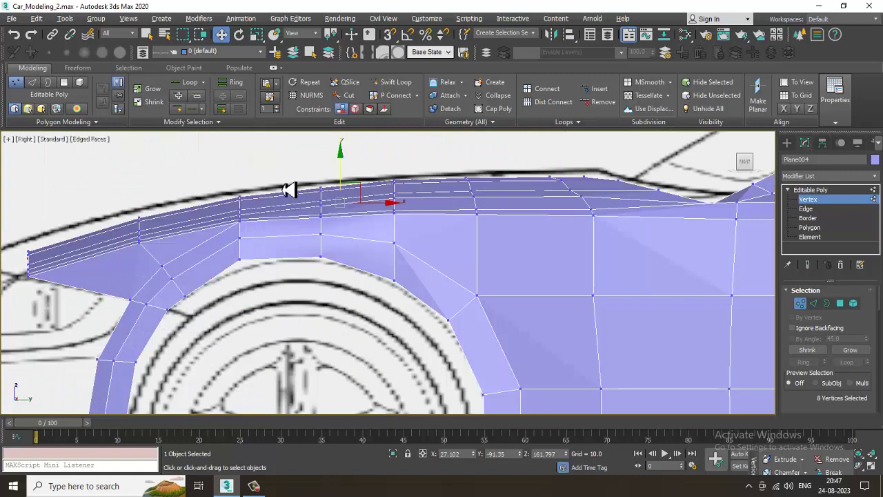
left_click_drag(349, 165, 349, 159)
In Perspective, select the third lengthwise edge loop from the hood's centre line and raise it by about 0.4 units
key("alt+w")
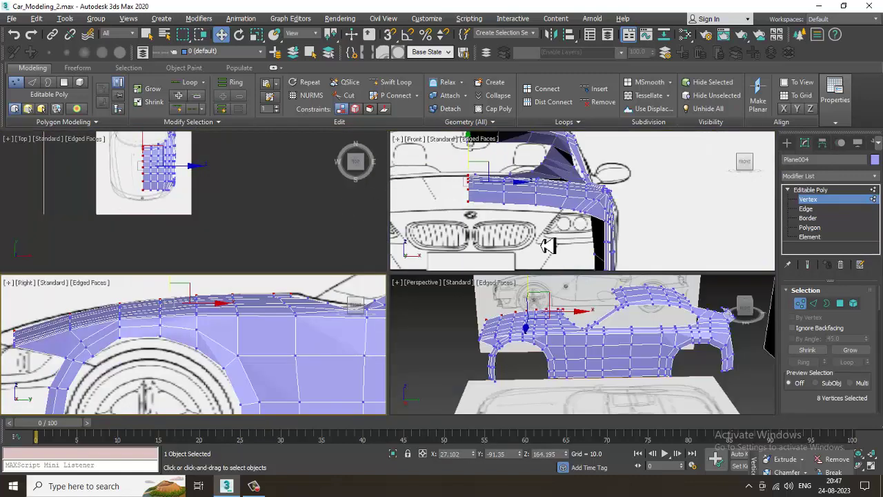
middle_click_drag(611, 358, 585, 358)
key("alt+w")
middle_click_drag(435, 266, 562, 261, "alt")
scroll(265, 172, "up", 4)
middle_click_drag(266, 173, 304, 228, "alt")
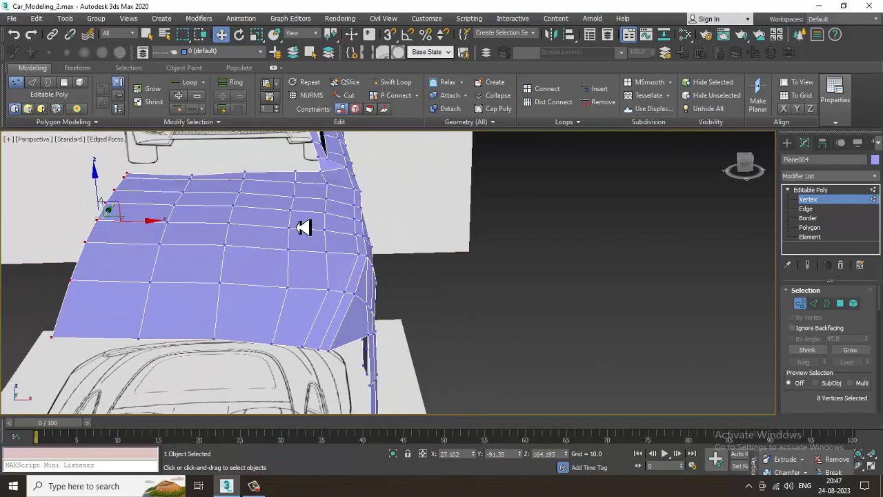
key("2")
double_click(288, 267)
middle_click_drag(288, 267, 294, 203, "alt")
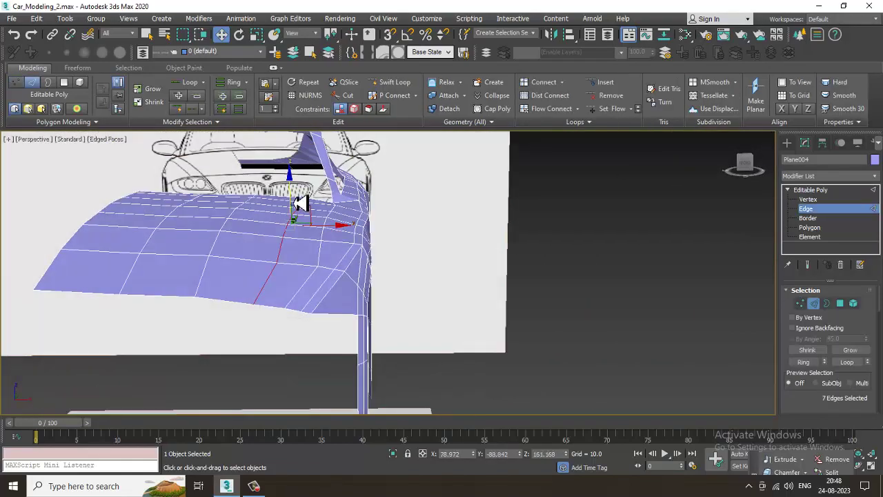
left_click_drag(292, 193, 295, 195)
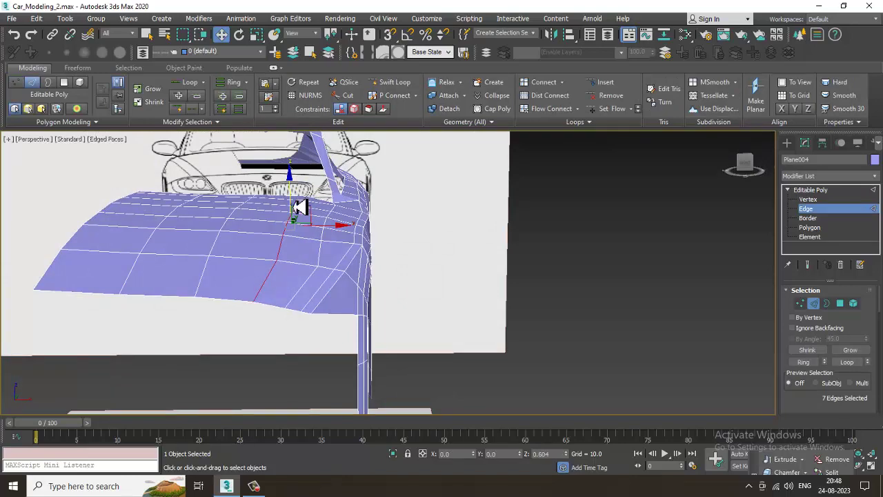
Lower the eight centre-line hood vertices by about 0.9 units in Perspective and check them against the Right view blueprint
middle_click_drag(298, 207, 377, 281, "alt")
middle_click_drag(171, 256, 214, 260)
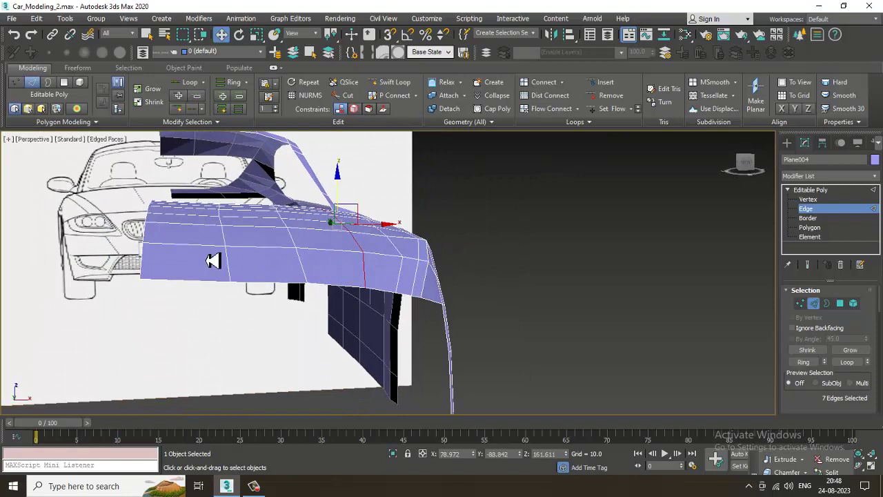
key("1")
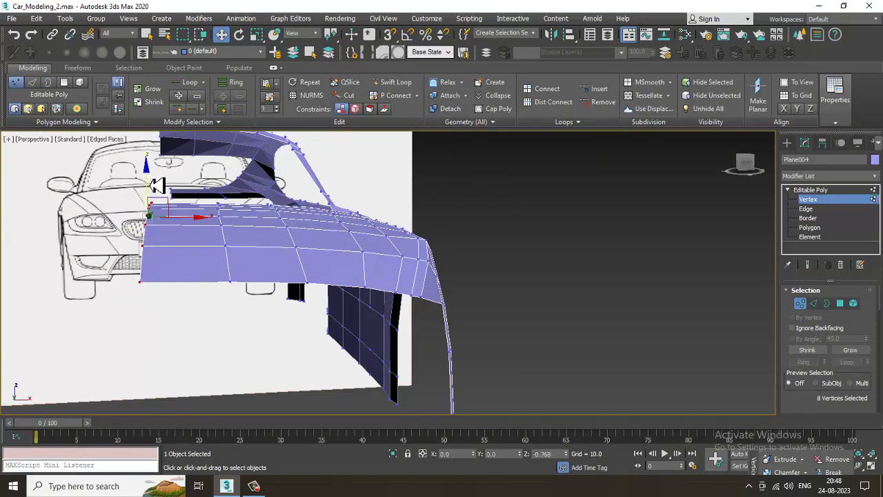
key("alt+w")
middle_click_drag(228, 344, 214, 343)
key("alt+w")
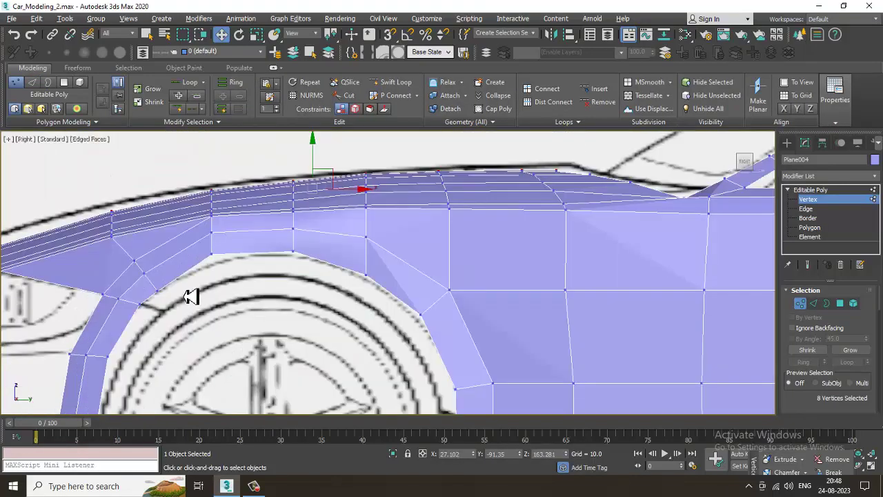
Select the six edges of the hood's front border in the Right view and extrude them forward and down toward the grille
middle_click_drag(191, 296, 361, 253)
left_click(813, 305)
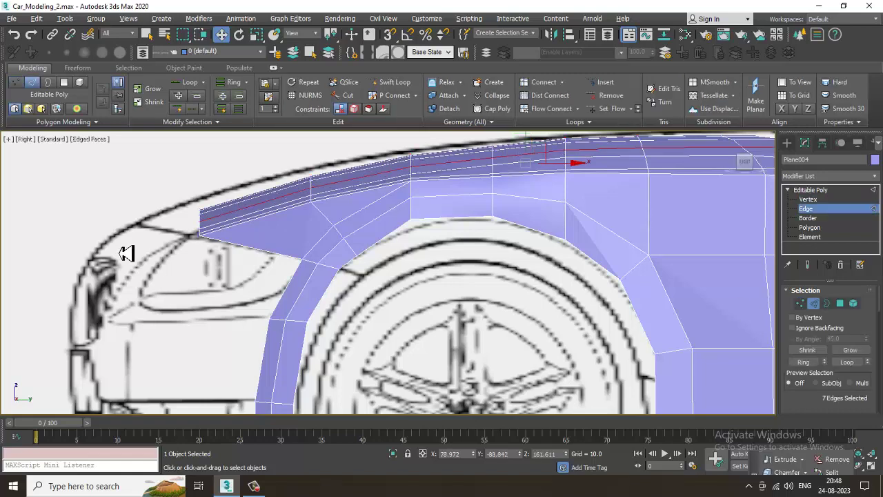
left_click_drag(184, 196, 231, 270)
left_click_drag(262, 305, 321, 114, "alt")
scroll(176, 235, "up", 3)
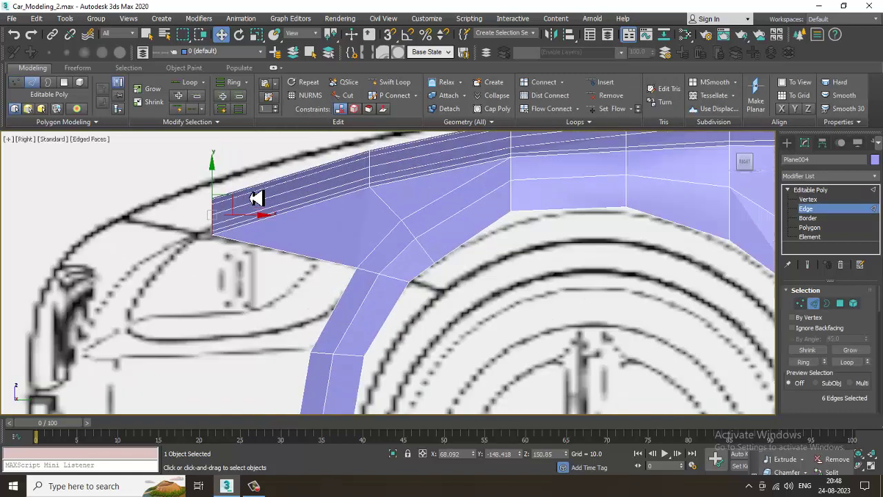
left_click_drag(231, 207, 120, 253, "shift")
Make the mesh see-through and compare the extruded front strip with the Top and Right view blueprints at vertex level
key("alt+w")
middle_click_drag(185, 208, 165, 208)
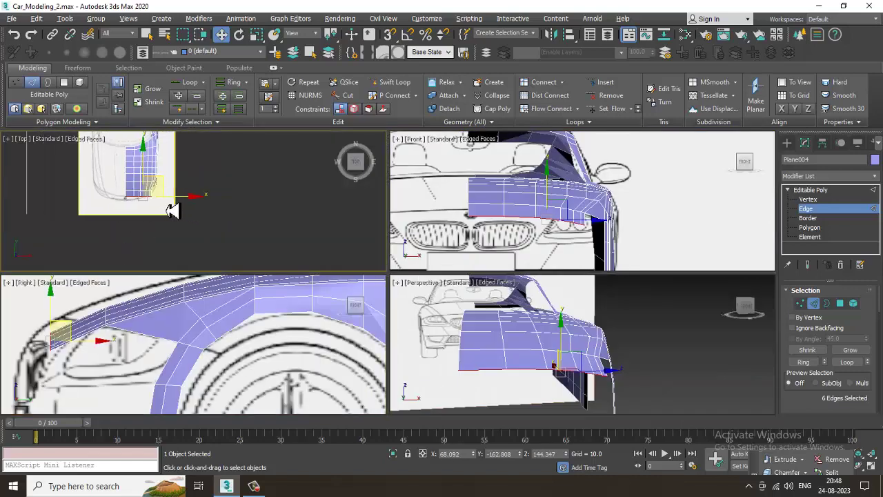
key("alt+w")
scroll(166, 206, "up", 3)
scroll(350, 233, "up", 3)
middle_click_drag(371, 254, 334, 150)
middle_click_drag(423, 270, 412, 183)
scroll(401, 223, "up", 2)
key("1")
key("alt+x")
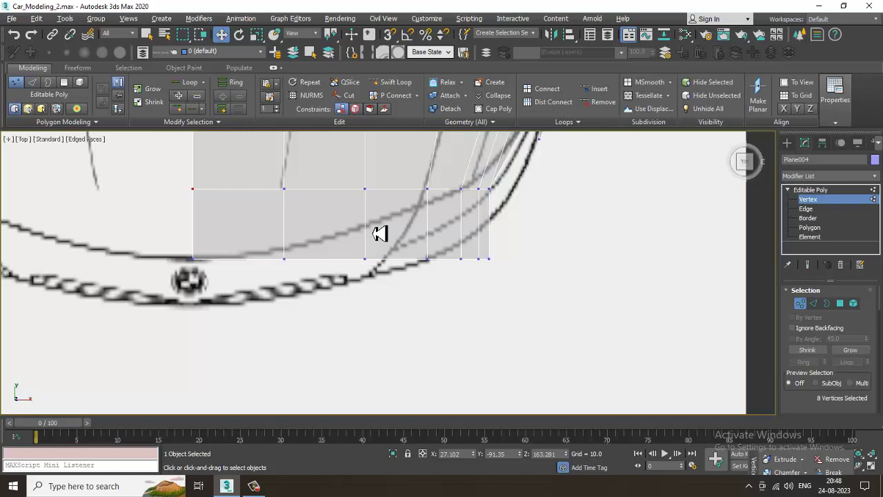
middle_click_drag(430, 248, 418, 255)
scroll(418, 255, "up", 2)
key("alt+w")
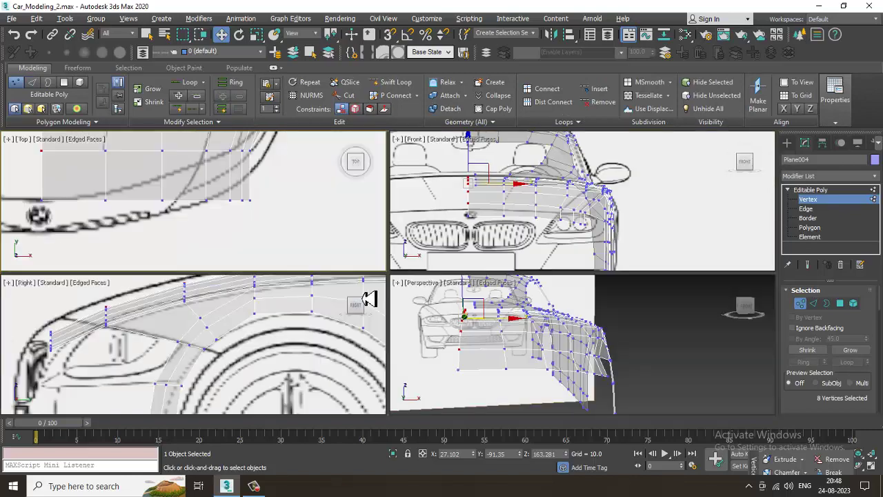
middle_click_drag(297, 354, 277, 350)
key("alt+w")
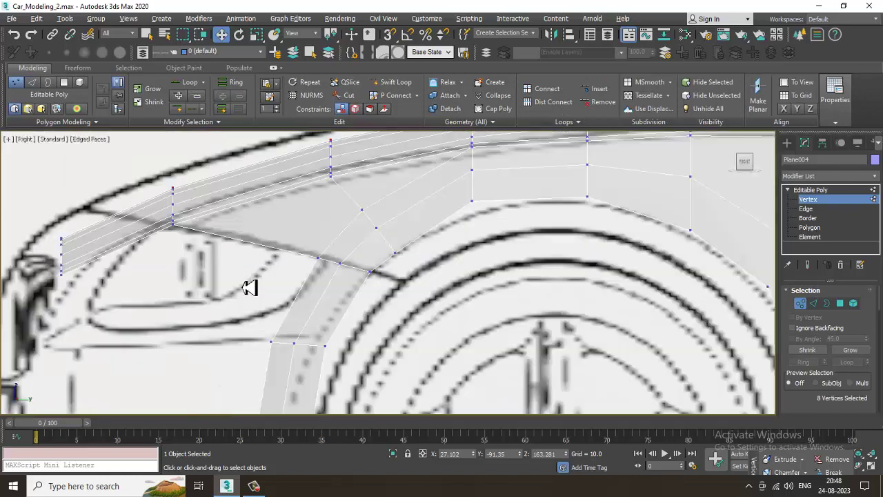
Raise the crosswise vertex row behind the new front strip and the row after it toward the hood outline in the Right view
middle_click_drag(254, 284, 312, 284)
key("1")
key("1")
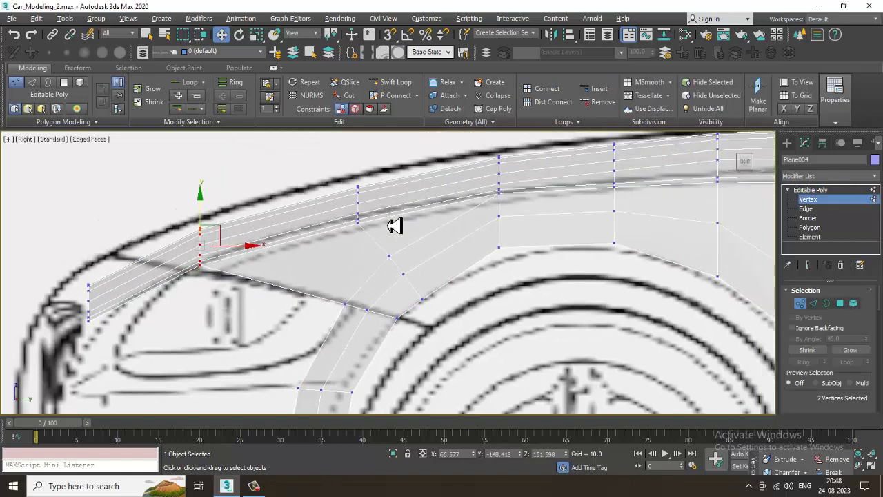
middle_click_drag(394, 226, 392, 226)
left_click_drag(317, 169, 357, 213)
left_click_drag(372, 243, 370, 240)
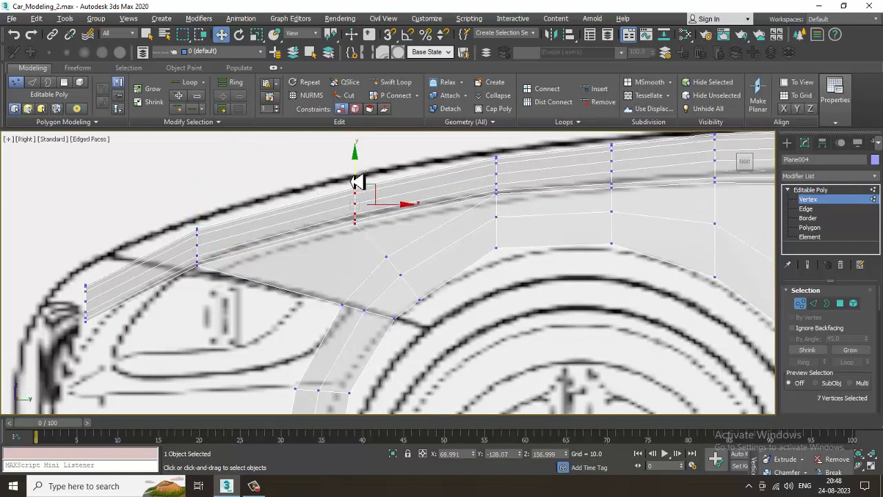
left_click_drag(360, 177, 361, 171)
Raise the crosswise row of seven hood vertices above the front of the wheel arch by about 0.27 units
middle_click_drag(452, 208, 390, 237)
left_click_drag(455, 241, 454, 239)
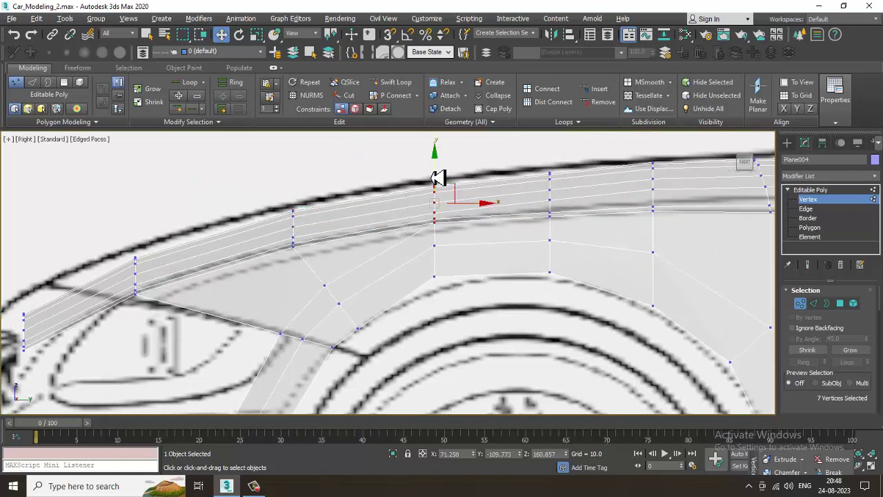
left_click(437, 177)
key("ctrl+z")
left_click_drag(441, 177, 441, 176)
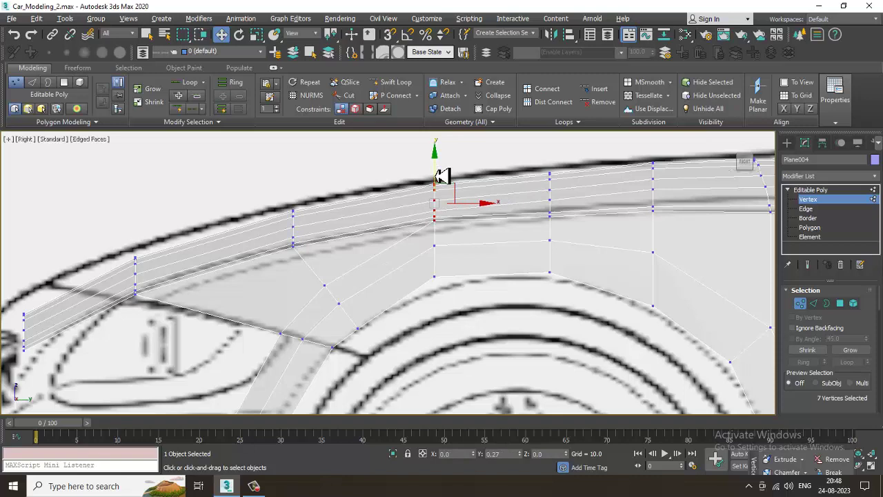
Select the seven vertices of the hood's foremost row and rotate them about 40 degrees in the Right view
middle_click_drag(159, 289, 404, 209)
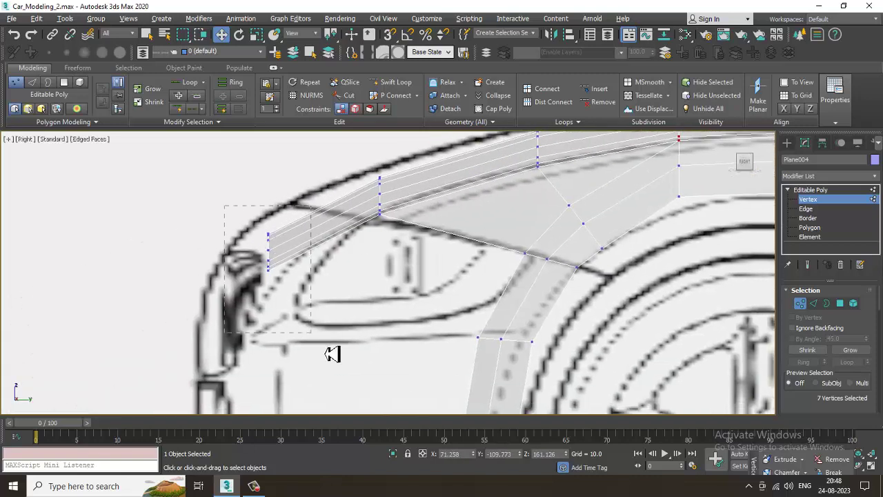
left_click_drag(332, 353, 331, 352)
key("e")
left_click_drag(300, 222, 270, 198)
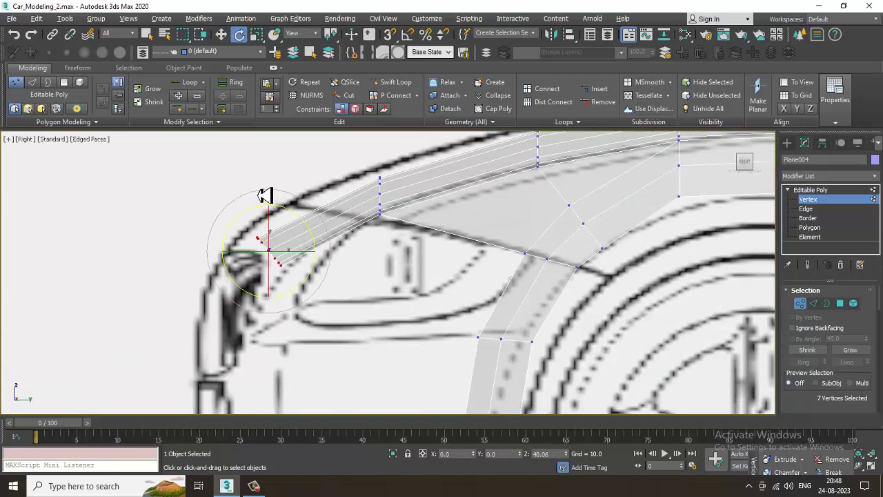
Try to scale up the rotated foremost row of vertices in the Right view and check it in all four views
scroll(325, 252, "up", 2)
middle_click_drag(325, 265, 328, 263)
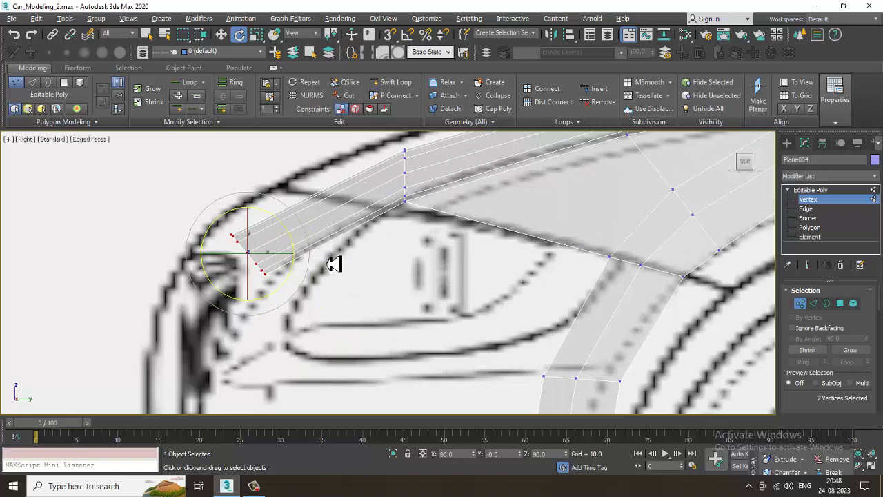
key("r")
left_click_drag(255, 257, 208, 216)
key("alt+w")
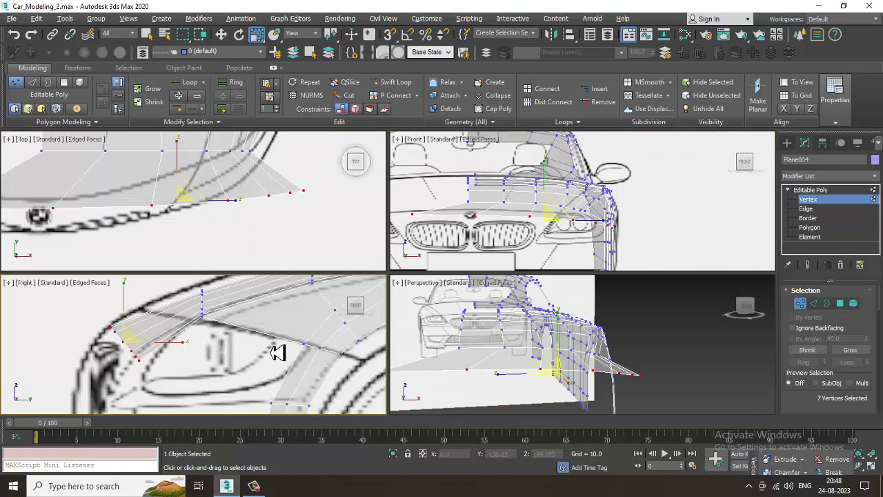
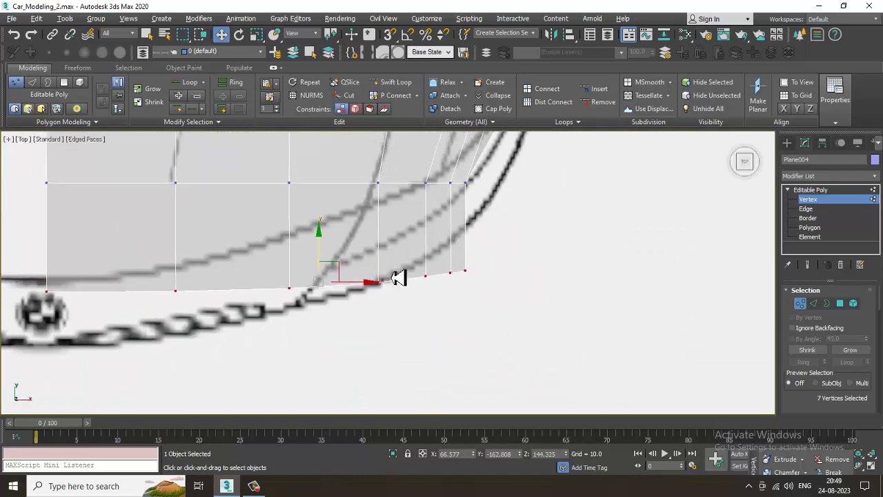
In the Top view, shift the fourth foremost-row vertex from the centre inward onto the hood line and adjust its outer neighbours
middle_click_drag(485, 223, 418, 292)
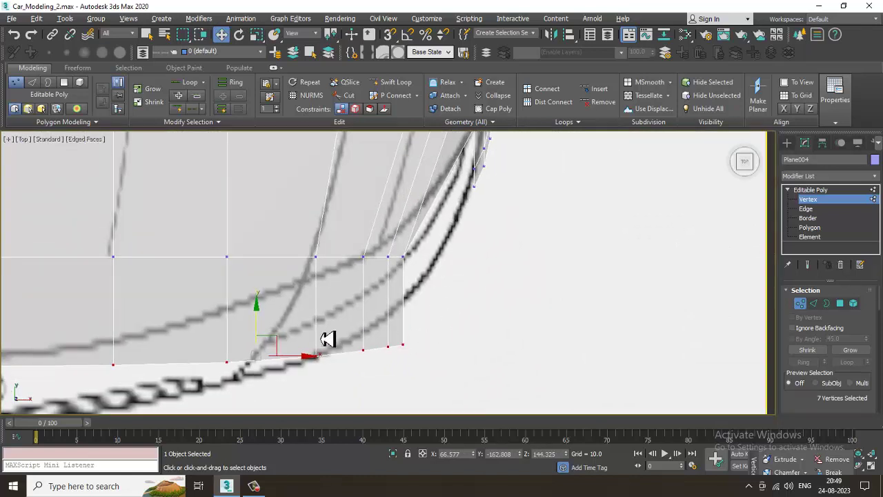
left_click_drag(335, 373, 306, 355)
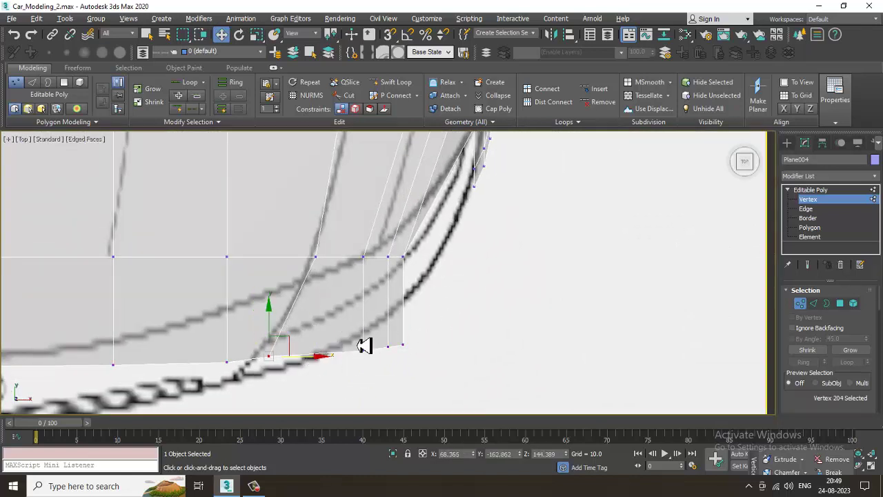
left_click_drag(371, 373, 324, 350)
left_click_drag(362, 327, 379, 353)
In the Right view, move the two outermost vertices of the foremost row down to the headlight's front corner
key("alt+w")
middle_click_drag(212, 379, 196, 368)
key("alt+w")
left_click_drag(235, 246, 235, 246)
left_click_drag(216, 282, 264, 298)
Select the other five vertices of the foremost row and move them about 1.1 units forward and 1.1 units down
middle_click_drag(297, 238, 295, 265)
left_click_drag(162, 218, 219, 271)
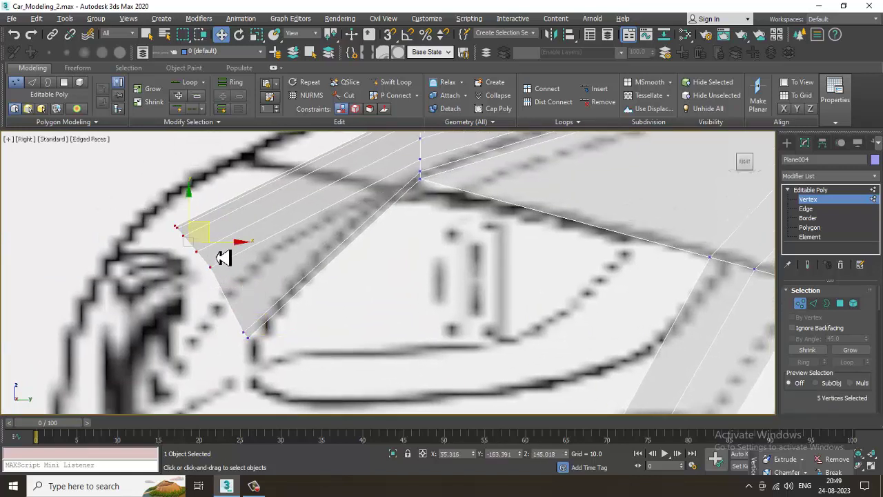
left_click_drag(209, 235, 193, 253)
Tilt the seven-vertex row behind the foremost one and move it forward onto the hood outline and headlight corner in the Right view
middle_click_drag(412, 247, 329, 356)
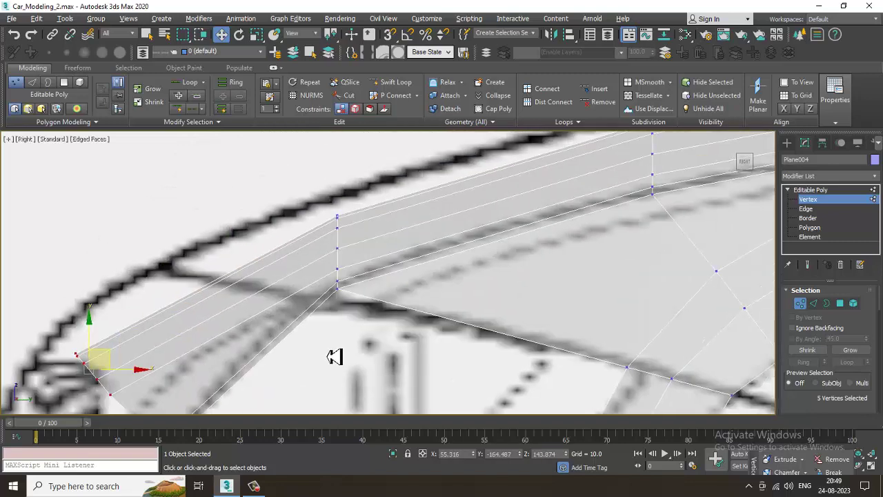
left_click_drag(394, 336, 394, 336)
key("e")
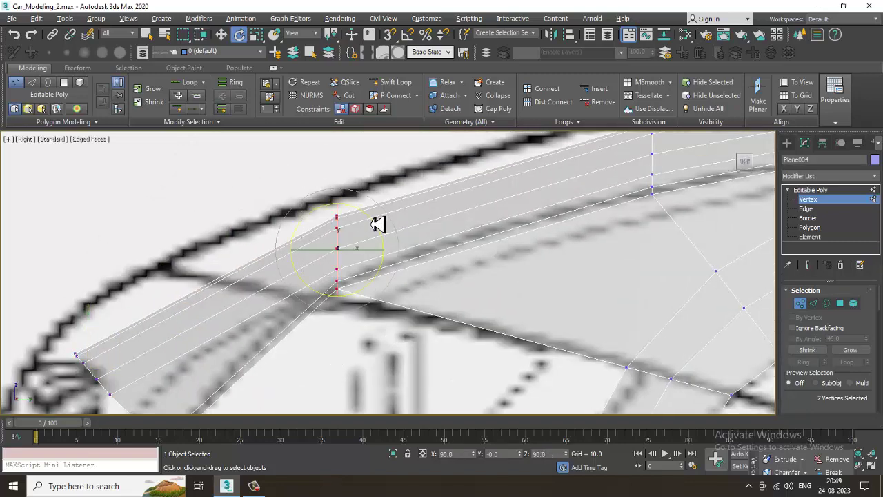
left_click_drag(378, 224, 351, 203)
key("w")
left_click_drag(360, 238, 310, 255)
scroll(310, 254, "down", 2)
middle_click_drag(421, 287, 398, 276)
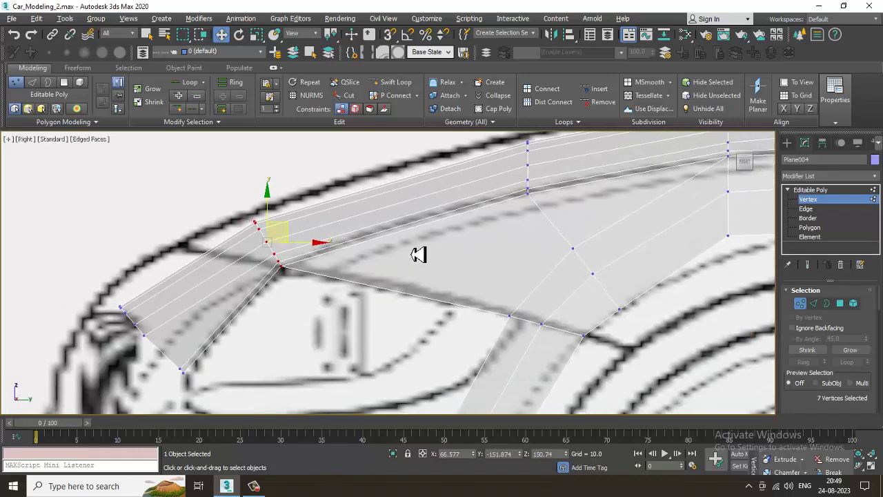
Insert an edge loop across the hood behind the headlight corner and raise its seven vertices about 1 unit onto the hood outline
scroll(414, 260, "down", 2)
middle_click_drag(446, 254, 447, 257)
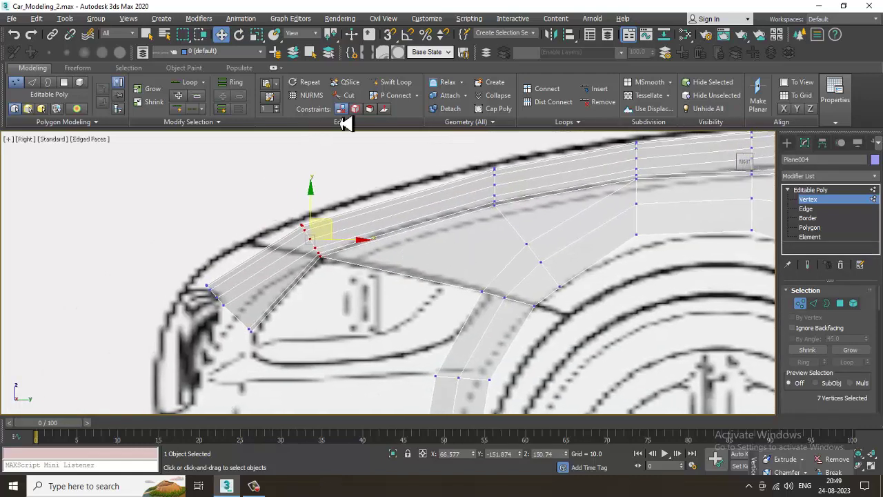
left_click(391, 82)
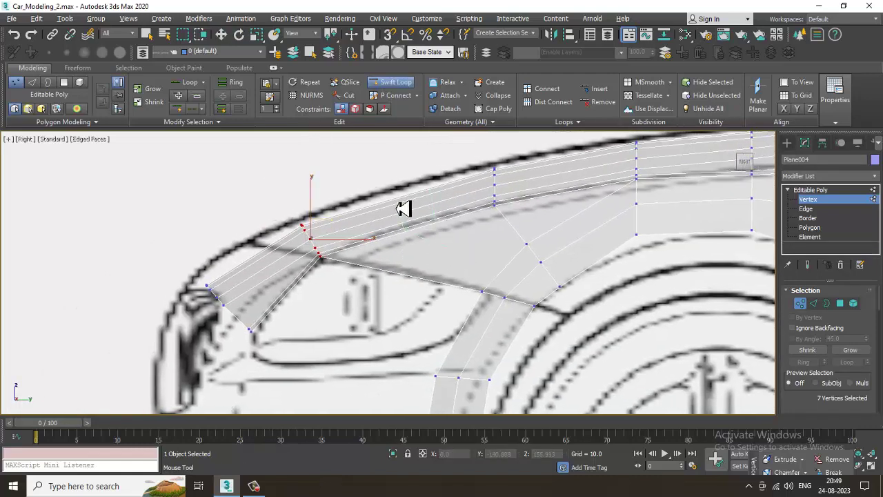
left_click(398, 205)
key("w")
scroll(436, 219, "up", 2)
key("1")
key("1")
left_click_drag(348, 187, 413, 240)
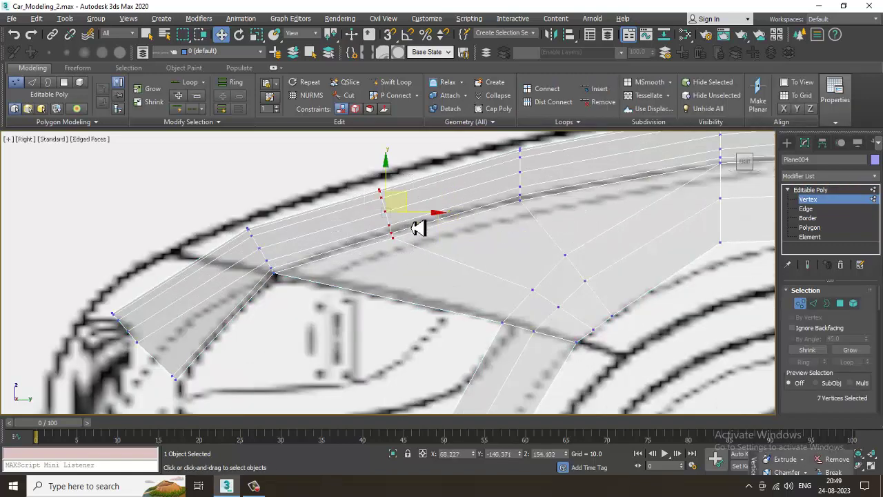
left_click_drag(405, 200, 406, 191)
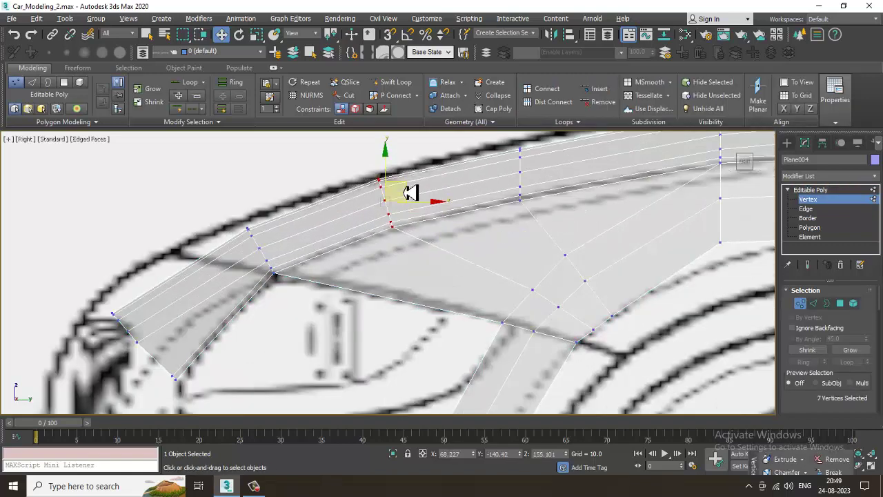
middle_click_drag(377, 231, 400, 202)
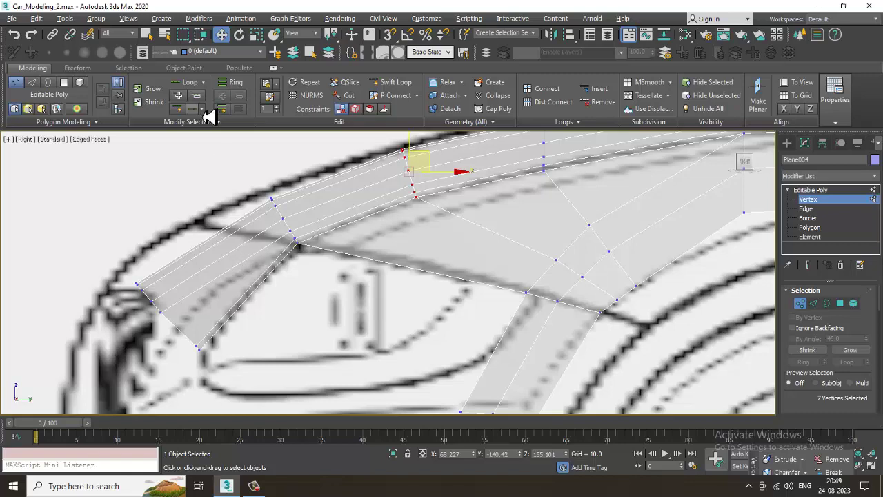
Insert another edge loop across the hood's front strip, midway between the foremost vertex row and the headlight-corner row
left_click(391, 82)
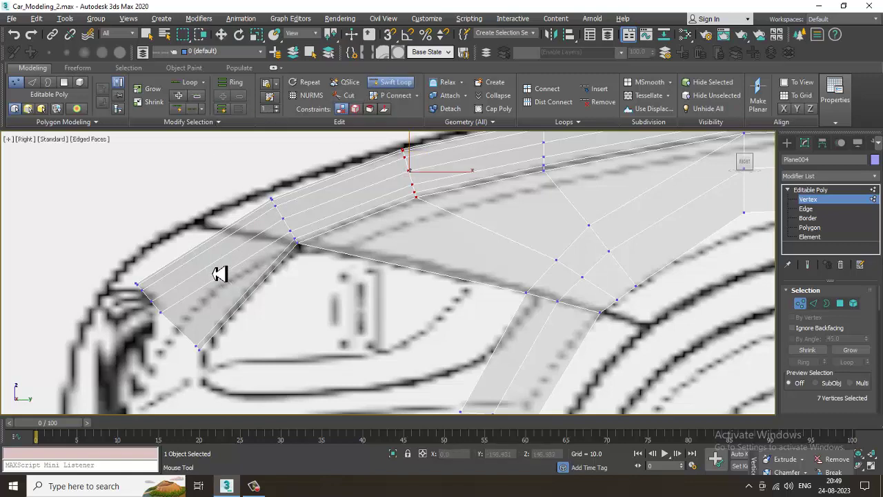
left_click(219, 274)
scroll(220, 272, "up", 1)
right_click(222, 272)
scroll(230, 271, "down", 1)
key("1")
key("1")
Move the five inner vertices of the new row, and those of the foremost row, forward and up toward the hood outline
left_click_drag(272, 307, 194, 230)
mouse_move(237, 253)
left_mouse_down()
mouse_move(221, 244)
mouse_move(231, 250)
left_mouse_up()
left_click_drag(236, 286, 235, 285)
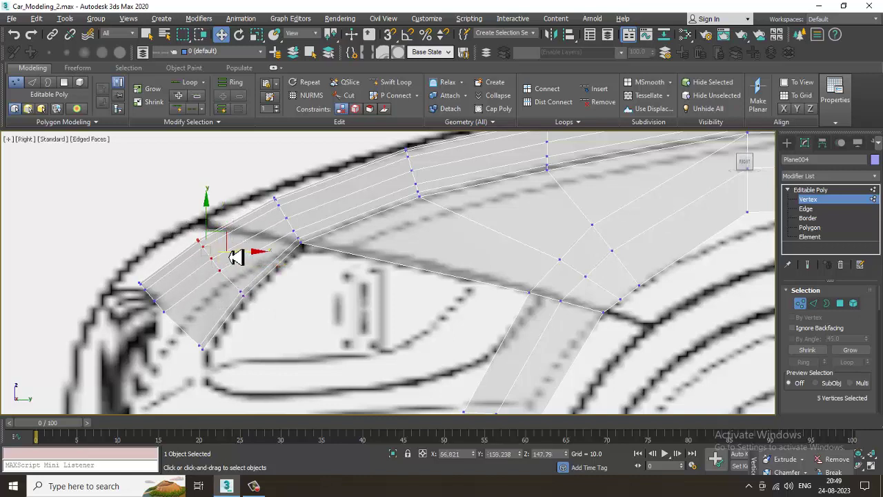
left_click_drag(230, 239, 223, 236)
left_click_drag(186, 332, 185, 331)
left_click_drag(173, 283, 164, 274)
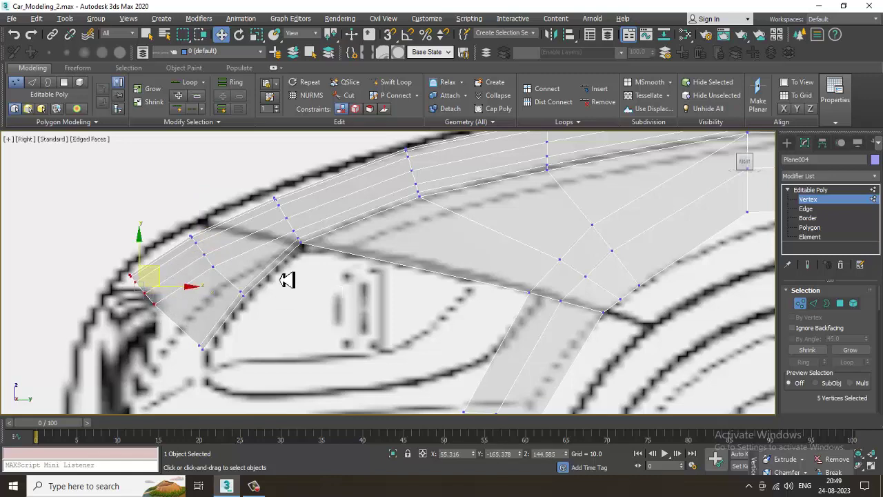
Turn off see-through display and examine the shape of the hood and fender mesh in the Perspective view
key("alt+w")
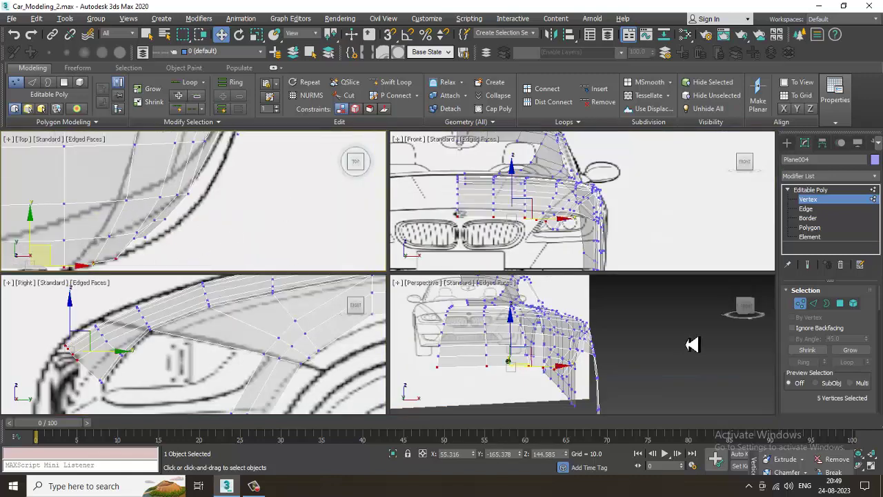
middle_click_drag(610, 352, 378, 289)
key("alt+w")
key("alt+x")
scroll(364, 285, "down", 5)
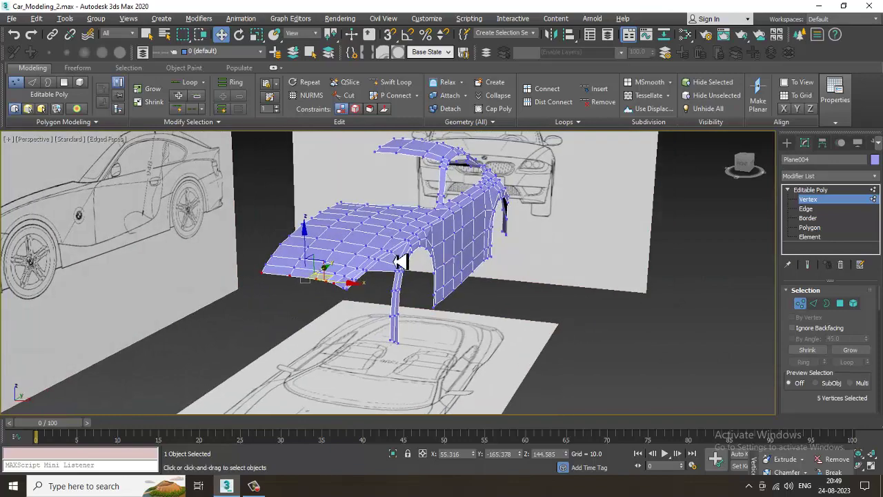
scroll(400, 260, "up", 3)
middle_click_drag(400, 260, 373, 268, "alt")
scroll(419, 269, "down", 2)
key("alt+w")
scroll(167, 368, "up", 3)
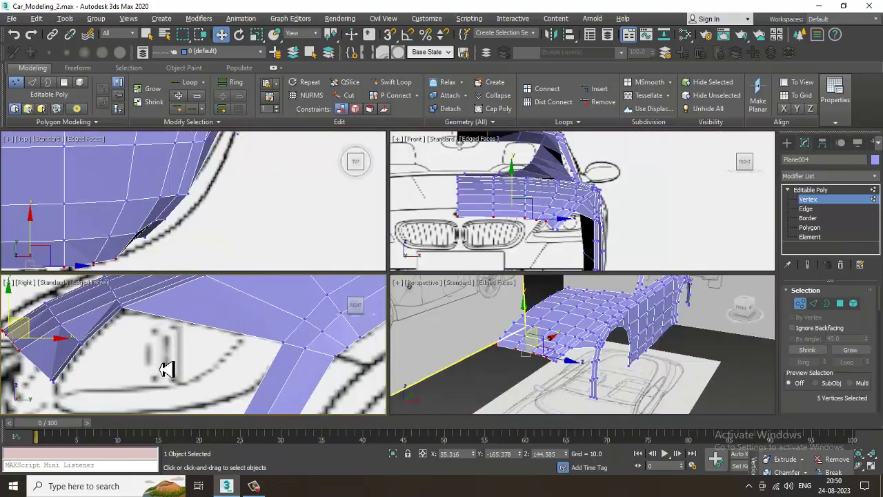
In the Right view, extrude the front edge of the fender strip ahead of the wheel arch forward to start the bumper
key("alt+w")
scroll(264, 284, "down", 3)
middle_click_drag(325, 308, 384, 244)
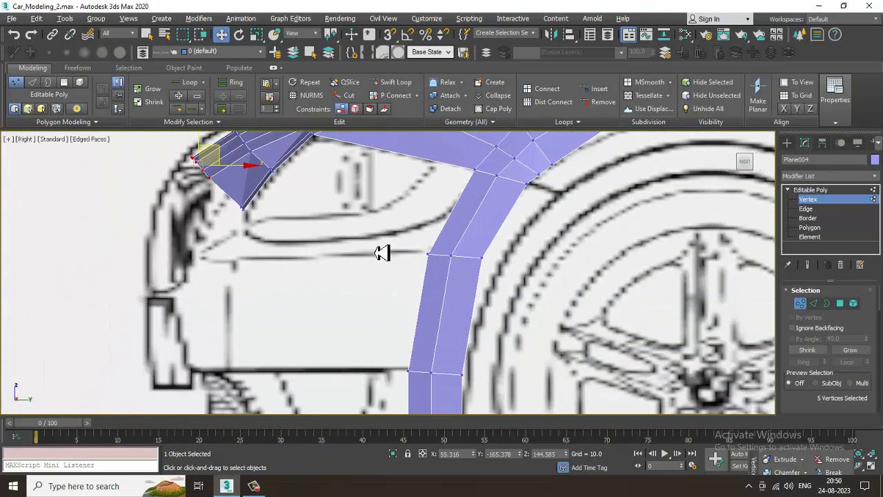
scroll(414, 256, "down", 3)
scroll(540, 260, "up", 2)
left_click(813, 304)
left_click(447, 254)
middle_click_drag(484, 260, 498, 267)
left_click_drag(506, 268, 408, 275, "shift")
key("alt+w")
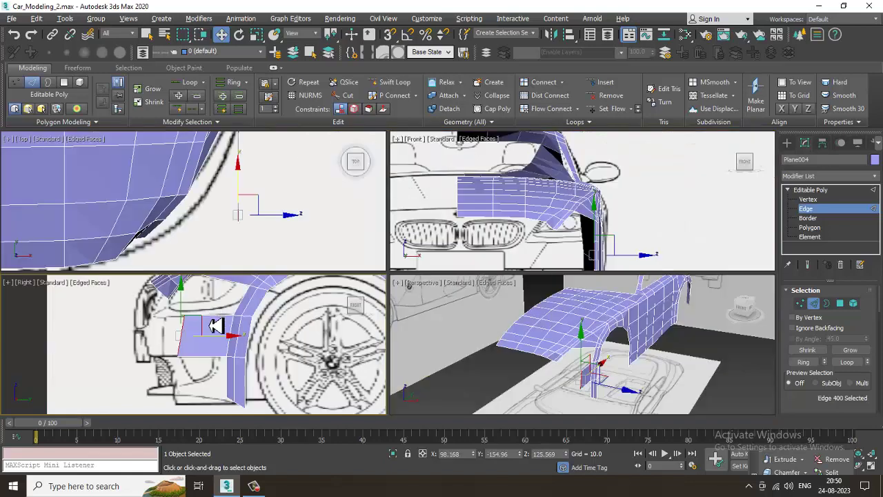
In the Top view, move the extruded bumper edge inward onto the curved bumper outline
scroll(193, 231, "down", 2)
key("alt+w")
middle_click_drag(353, 218, 223, 296)
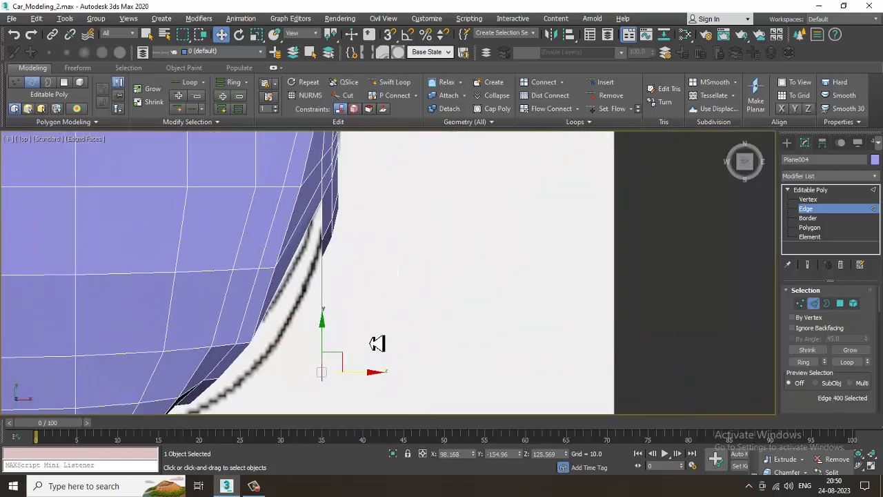
middle_click_drag(370, 318, 364, 302)
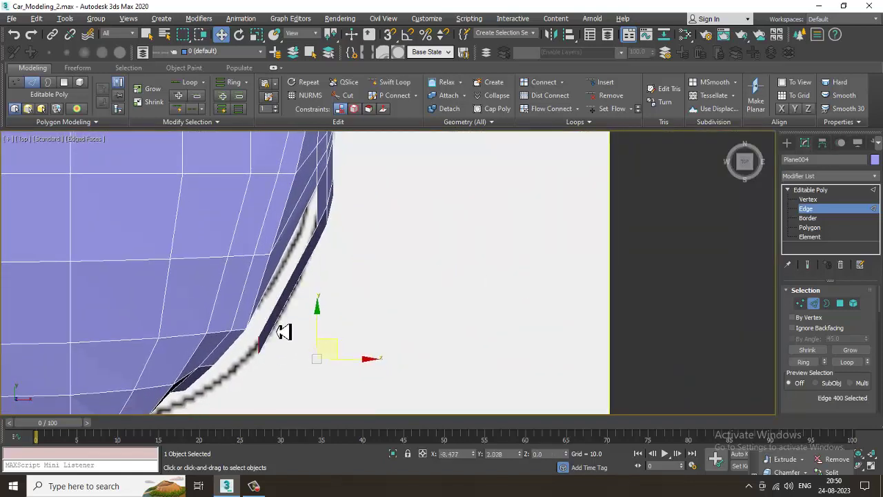
Extrude the bumper strip's front edge forward again and move it inward along the bumper outline in the Top view
key("alt+w")
middle_click_drag(231, 357, 218, 354)
key("alt+w")
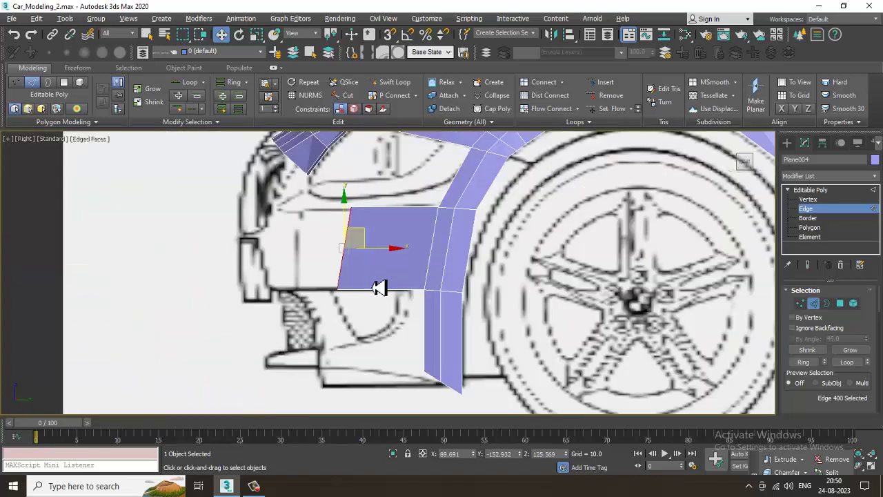
left_click_drag(396, 253, 320, 248, "shift")
key("alt+w")
middle_click_drag(215, 190, 330, 127)
key("alt+w")
scroll(295, 167, "down", 2)
left_click_drag(358, 247, 278, 226)
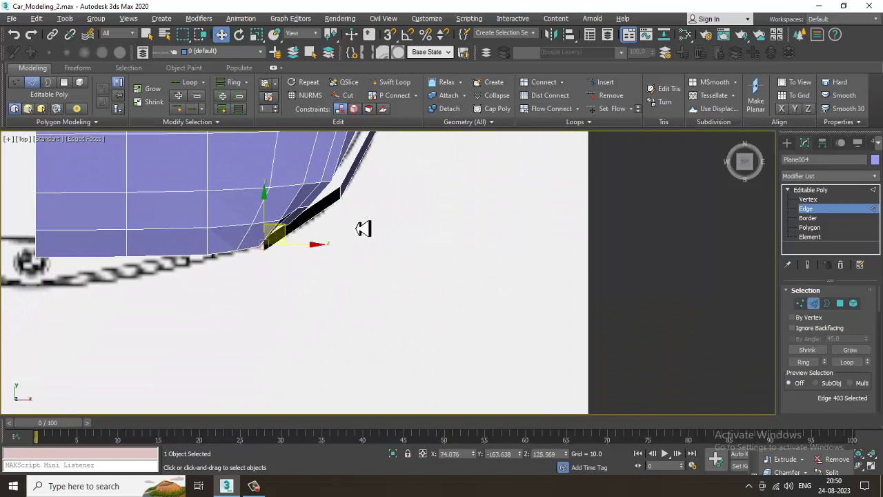
Extrude the bumper strip's end edge twice more along the front bumper outline to near the car's centreline in the Top view
middle_click_drag(269, 217, 443, 216)
scroll(441, 214, "down", 2)
left_click_drag(464, 224, 373, 243, "shift")
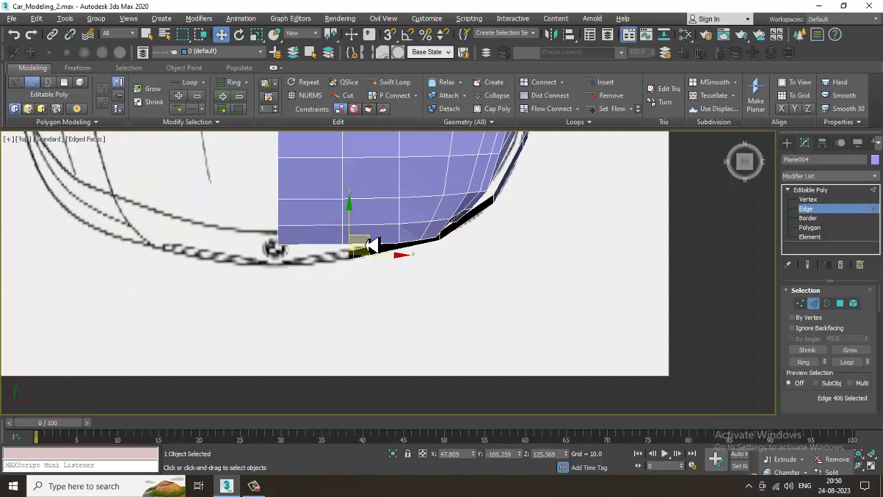
Examine the bumper strip in the Perspective view and, with see-through display on, against the blueprint in the Right view
key("alt+w")
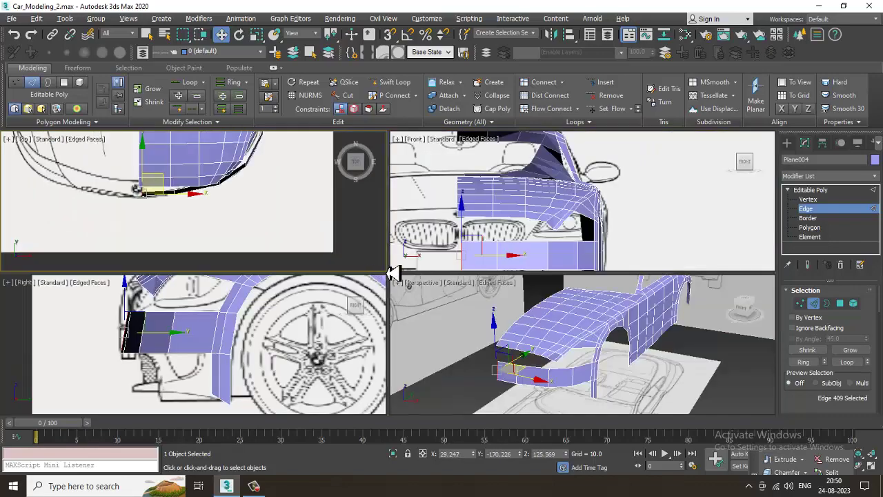
middle_click_drag(522, 367, 499, 364, "alt")
key("alt+w")
middle_click_drag(484, 309, 366, 239, "alt")
scroll(366, 238, "up", 2)
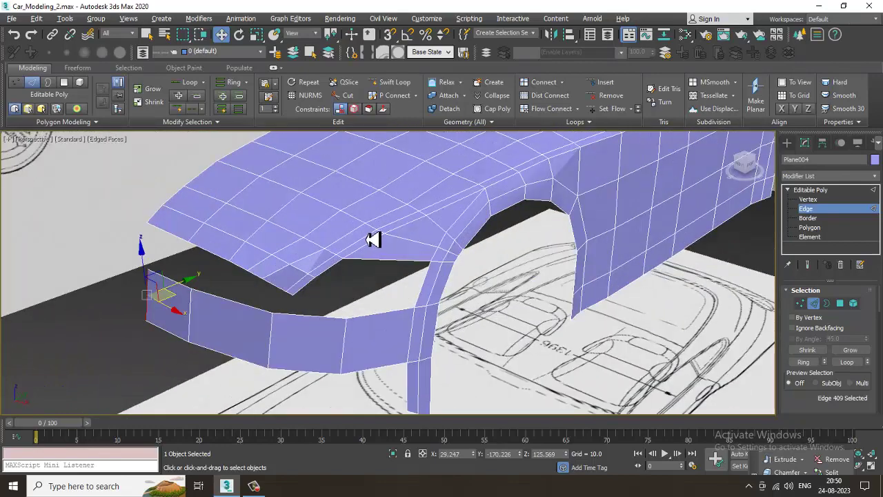
key("alt+w")
middle_click_drag(253, 340, 235, 345)
key("alt+w")
middle_click_drag(253, 266, 282, 276)
scroll(331, 274, "up", 2)
key("alt+x")
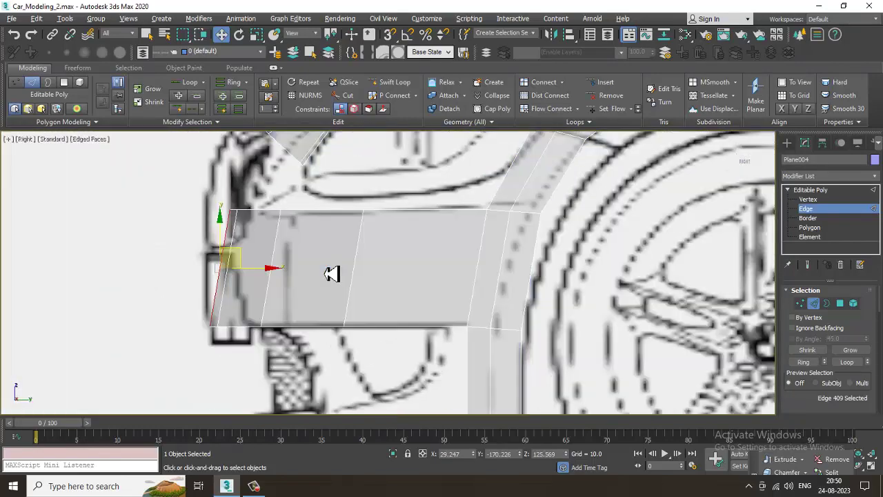
scroll(325, 259, "down", 4)
scroll(311, 237, "up", 4)
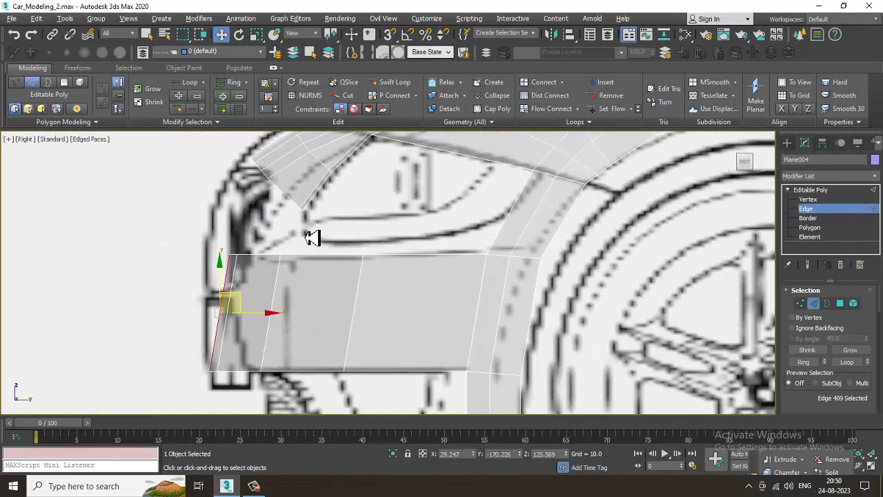
In the Top view, shift the hood's foremost centre vertex sideways to line up with the car's centreline
key("alt+w")
middle_click(277, 220)
key("alt+w")
middle_click_drag(280, 212, 300, 208)
scroll(300, 207, "up", 2)
key("1")
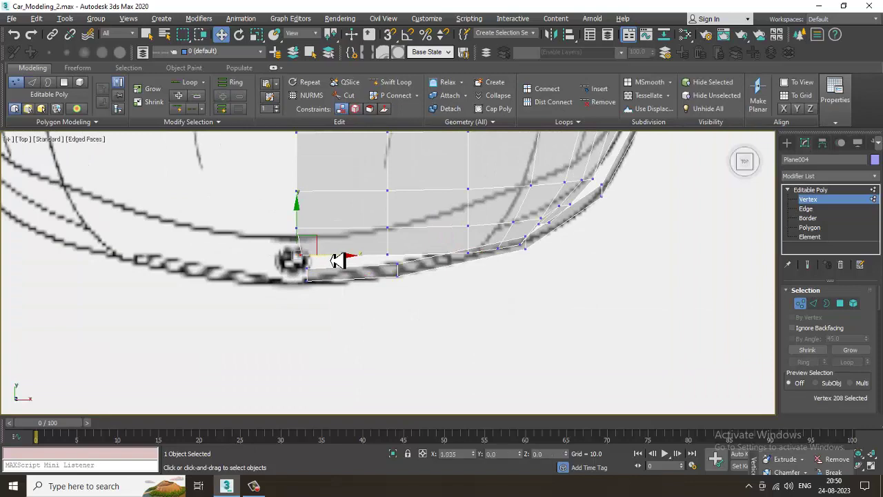
Select the 13 centreline vertices of the hood and bumper strip and scale them flat along X into a straight line
scroll(337, 259, "down", 6)
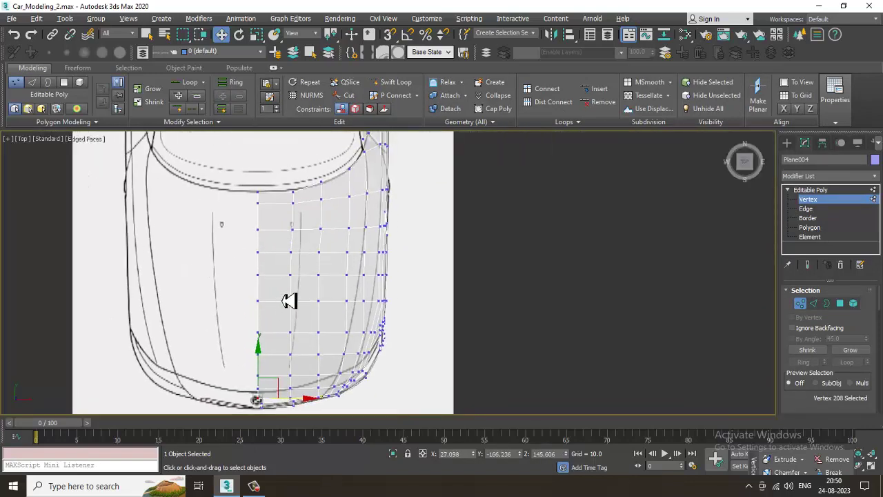
scroll(288, 302, "down", 2)
left_click(263, 488)
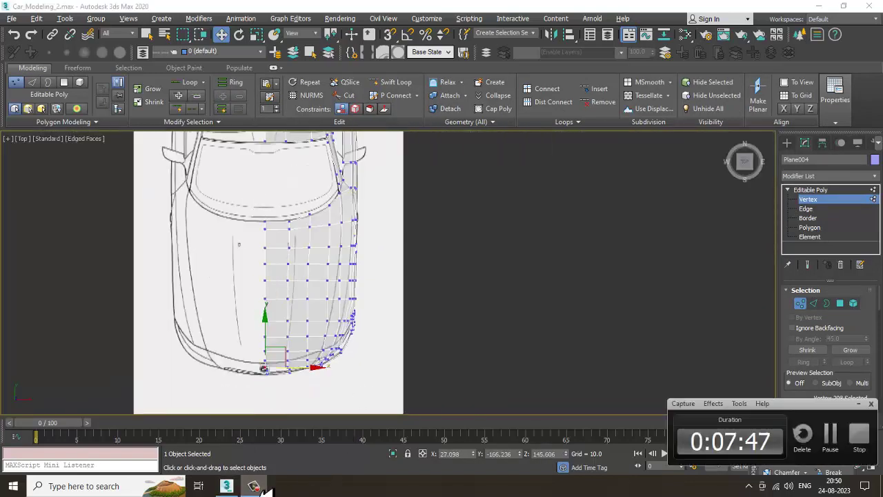
left_click(262, 488)
middle_click_drag(276, 232, 275, 210)
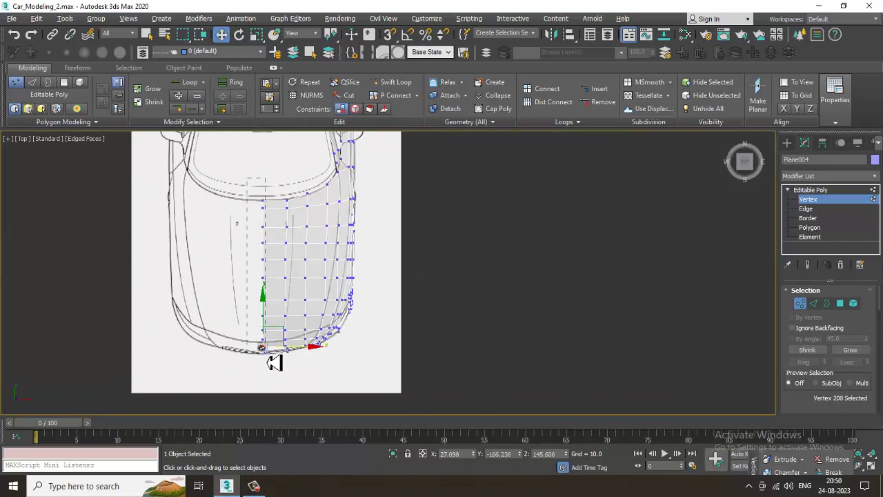
scroll(289, 323, "up", 2)
key("r")
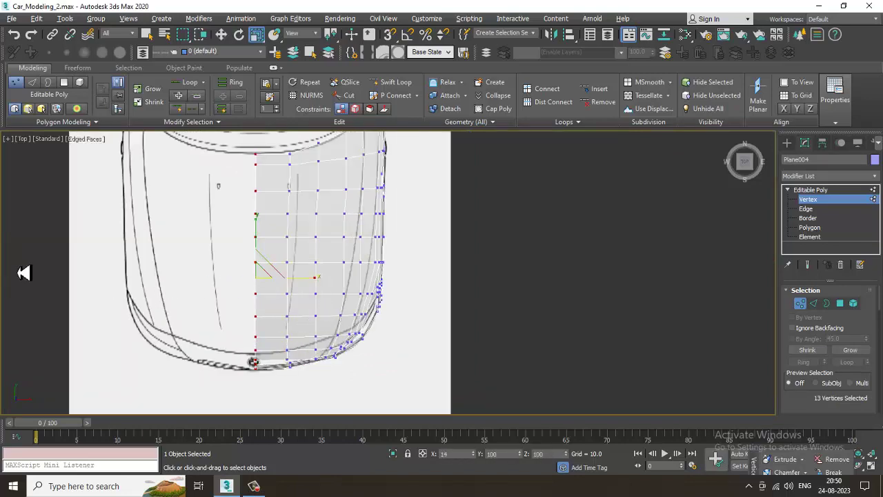
scroll(389, 311, "up", 3)
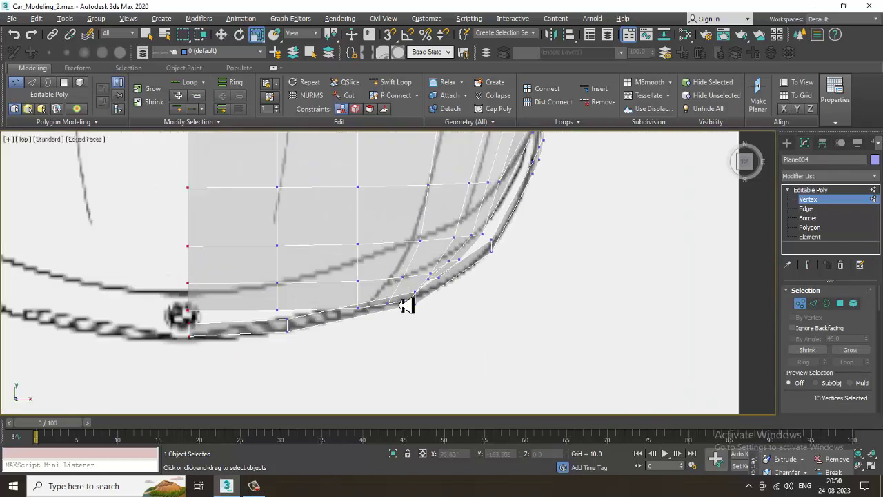
Examine how the hood front and bumper strip match the grille and headlight in the Perspective and Front views
key("alt+w")
middle_click(542, 311)
key("alt+w")
middle_click_drag(491, 292, 483, 256, "alt")
key("alt+w")
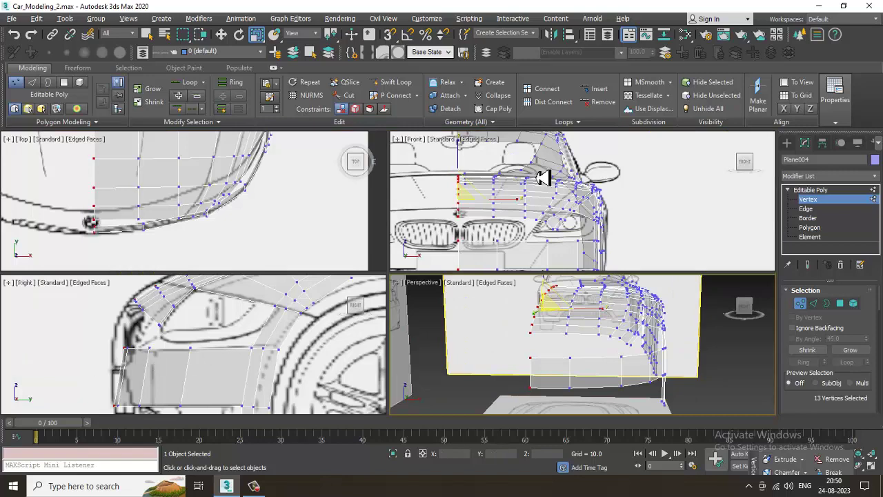
middle_click_drag(553, 184, 538, 184)
key("alt+w")
middle_click_drag(229, 321, 417, 274)
scroll(299, 311, "up", 2)
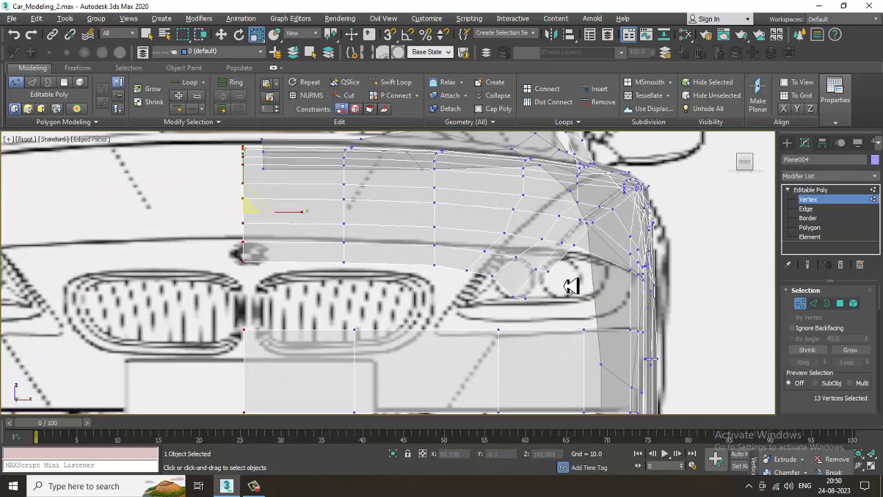
In the Front view, move the two lowest vertices of the hood's front corner outward across the headlight
scroll(571, 285, "up", 4)
middle_click_drag(602, 295, 546, 288)
scroll(586, 299, "down", 2)
middle_click_drag(453, 282, 491, 284)
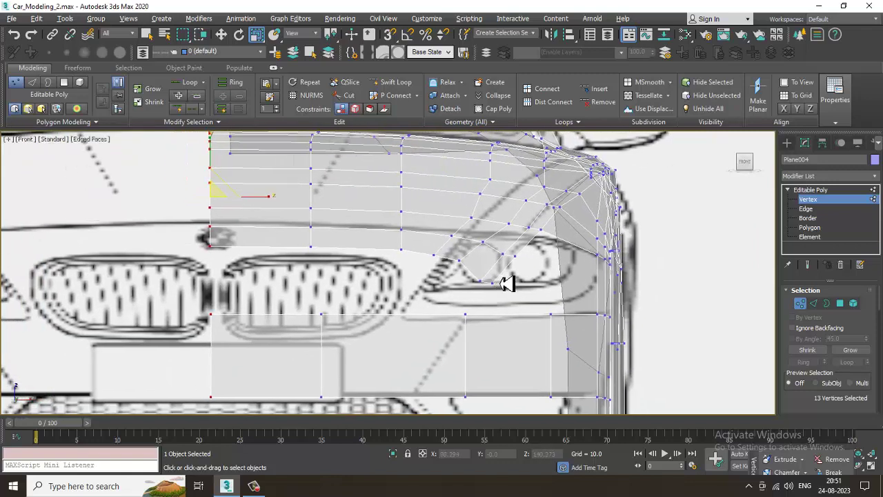
scroll(511, 280, "up", 2)
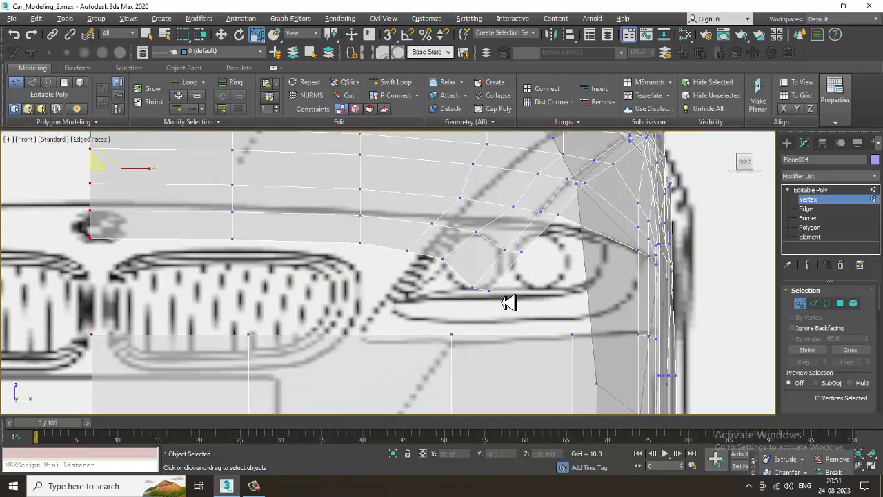
key("w")
mouse_move(522, 297)
left_mouse_down()
mouse_move(551, 296)
mouse_move(538, 295)
left_mouse_up()
left_click_drag(501, 246, 500, 239)
Select the four hood-corner polygons that overlap the headlight and delete them
left_click(839, 303)
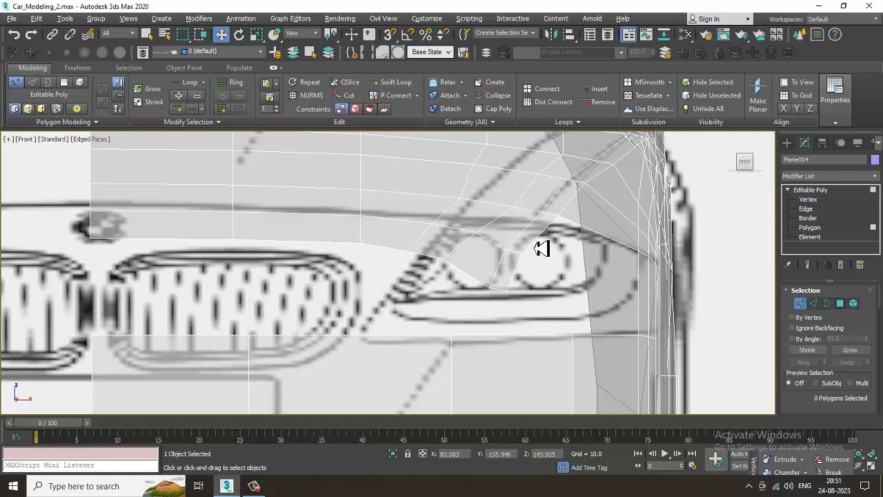
left_click(528, 237)
left_click(509, 233, "ctrl")
left_click(492, 258, "ctrl")
left_click(508, 276, "ctrl")
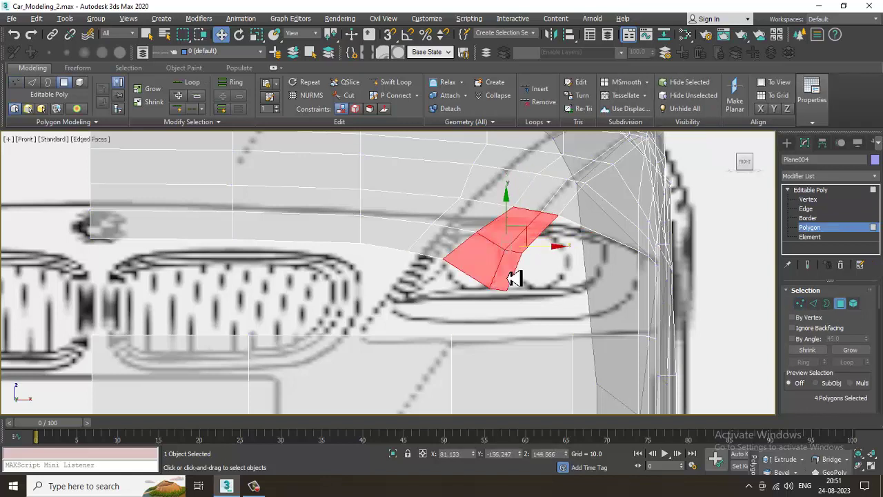
key("Delete")
Delete two more polygons still covering the inner part of the headlight
middle_click_drag(499, 219, 490, 244)
left_click(496, 250)
left_click(487, 274, "ctrl")
key("Delete")
scroll(483, 243, "down", 2)
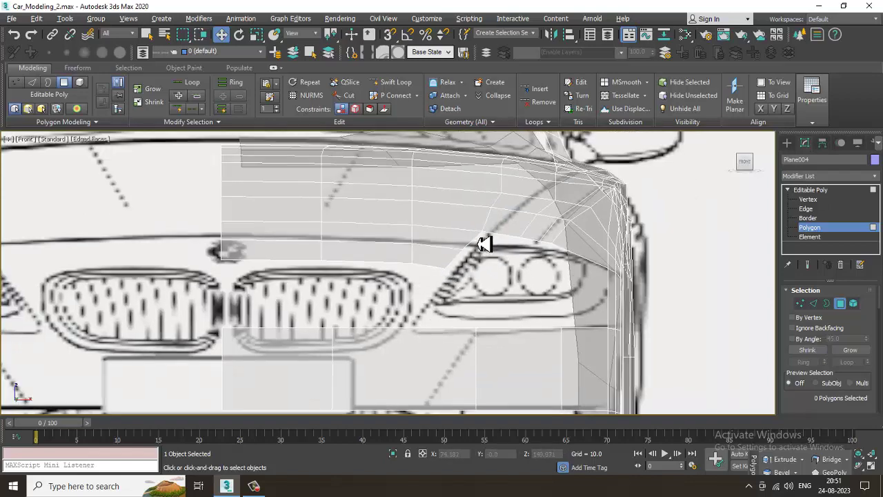
In the Front view, move the hood's front-edge vertices above the headlight down onto the headlight's upper outline
scroll(483, 243, "up", 2)
key("1")
left_click_drag(467, 220, 614, 245)
key("ctrl+z")
key("ctrl+z")
middle_click_drag(543, 249, 522, 201)
middle_click_drag(560, 232, 548, 238)
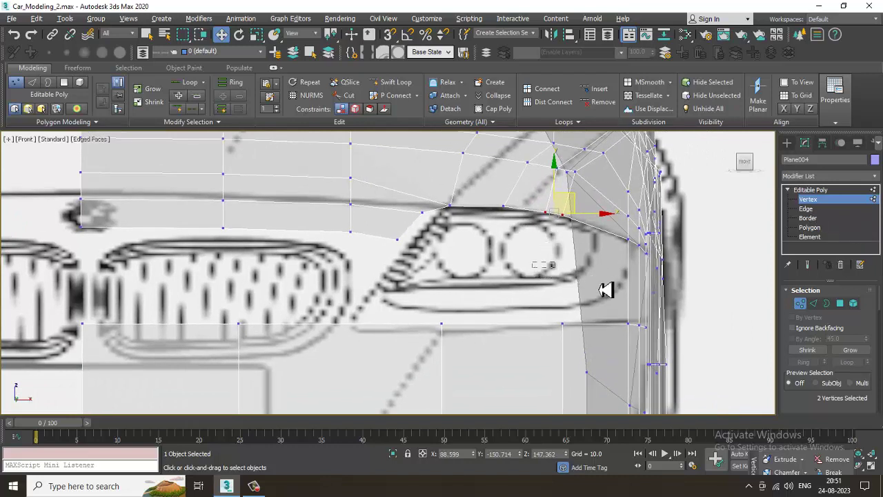
left_click_drag(699, 310, 700, 310)
Select the long fender edge that crosses the headlight and check it in the Perspective view
left_click(805, 209)
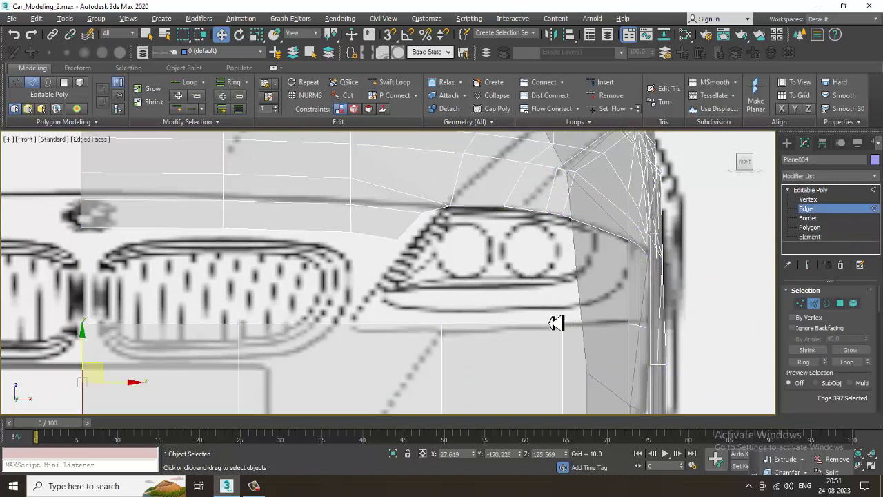
left_click(582, 289)
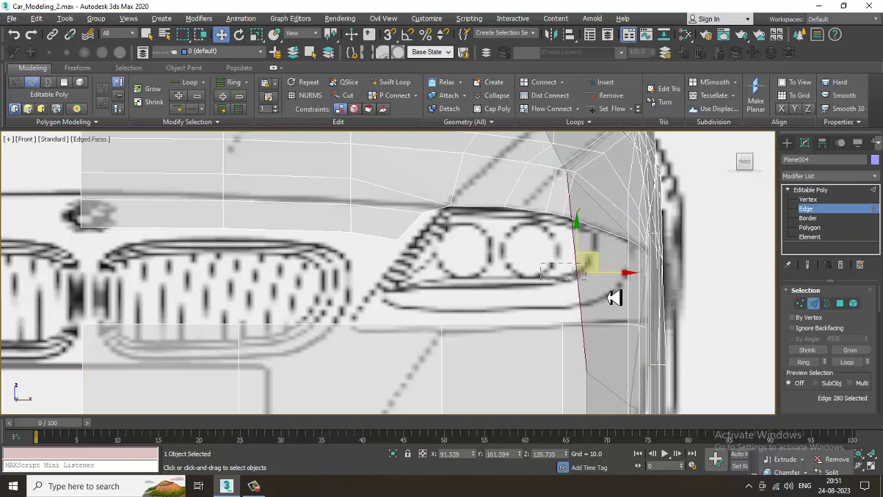
key("alt+w")
middle_click_drag(538, 327, 513, 319)
key("alt+w")
middle_click_drag(600, 296, 581, 297, "alt")
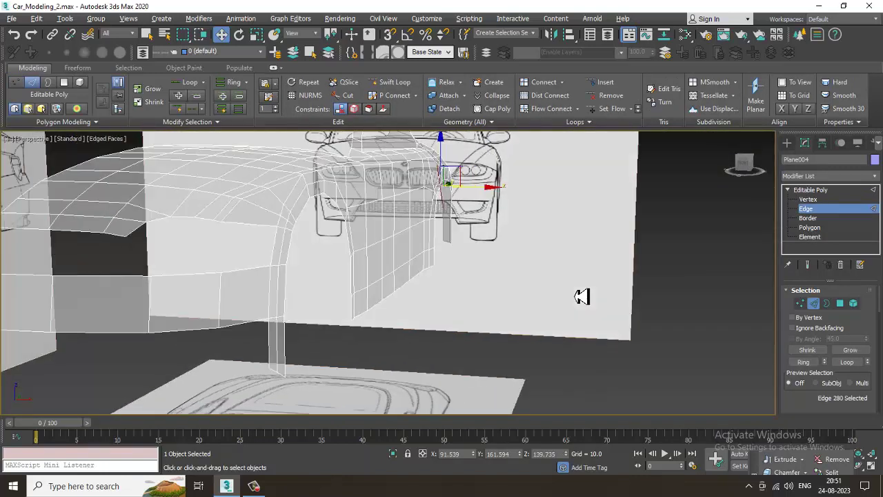
key("alt+w")
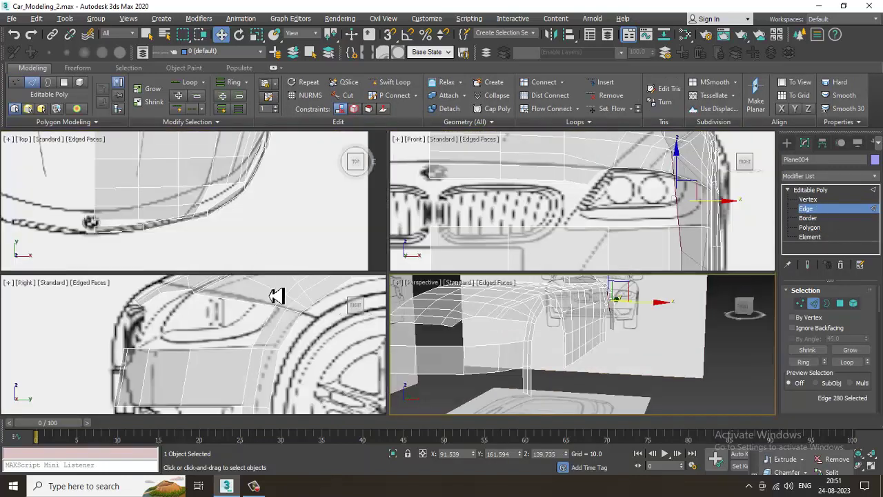
In the Right view, move the hood's lower front-corner vertices onto the headlight's forward outline
middle_click_drag(274, 334, 270, 335)
key("alt+w")
middle_click_drag(273, 297, 266, 315)
middle_click_drag(418, 256, 408, 265)
middle_click_drag(480, 248, 475, 258)
scroll(404, 249, "up", 5)
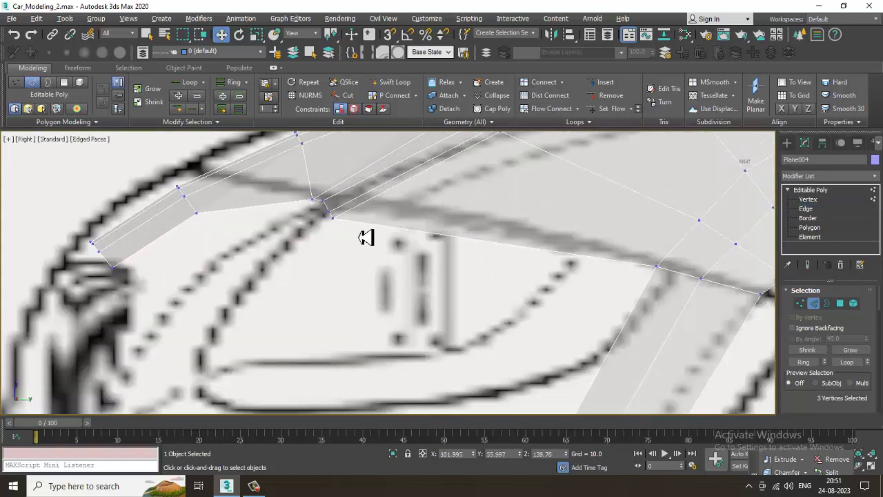
key("1")
left_click_drag(224, 266, 224, 267)
left_click_drag(218, 227, 249, 266)
left_click_drag(146, 276, 191, 309)
In the Front view, reposition the hood's lower-edge vertices between the grille and the inner end of the headlight
key("alt+w")
middle_click_drag(616, 218, 610, 222)
key("alt+w")
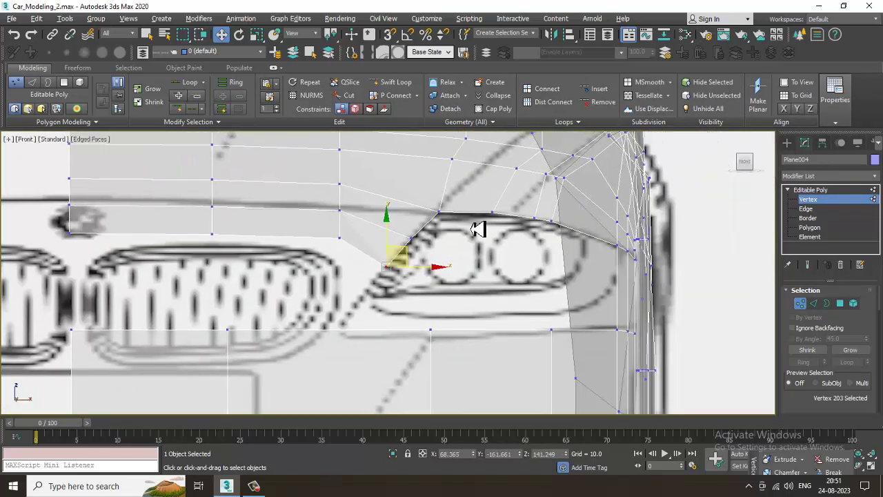
middle_click_drag(409, 243, 443, 233)
left_click(374, 227)
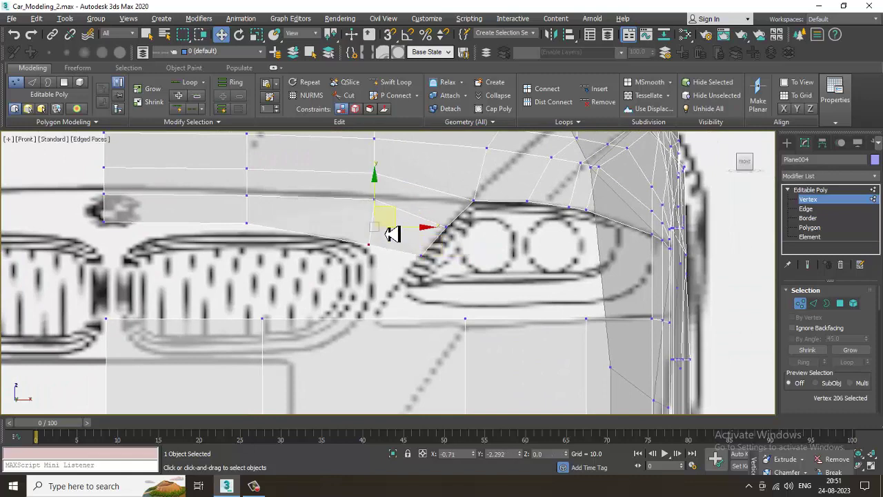
middle_click_drag(396, 215, 491, 220)
middle_click_drag(359, 195, 414, 270)
scroll(414, 270, "down", 4)
middle_click_drag(360, 209, 344, 220)
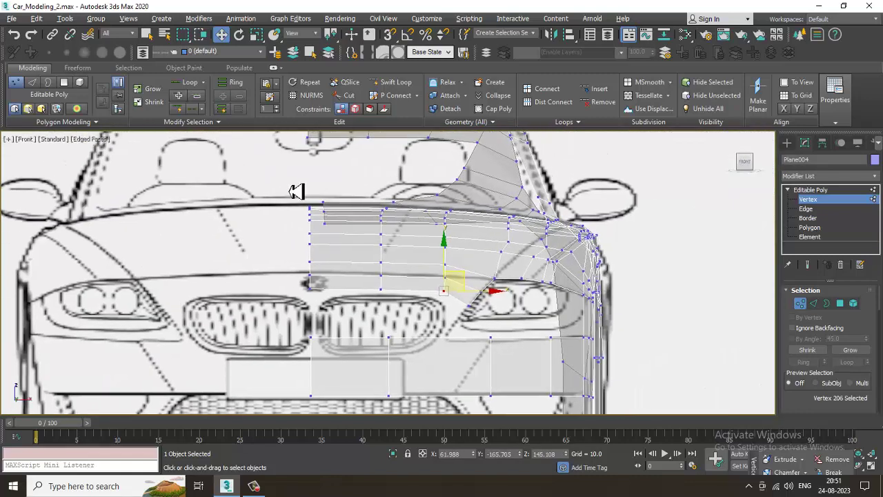
Try to flatten the hood and bumper vertices along the car's centreline by scaling them along X
left_click_drag(356, 360, 356, 362)
key("r")
left_click_drag(370, 244, 843, 218)
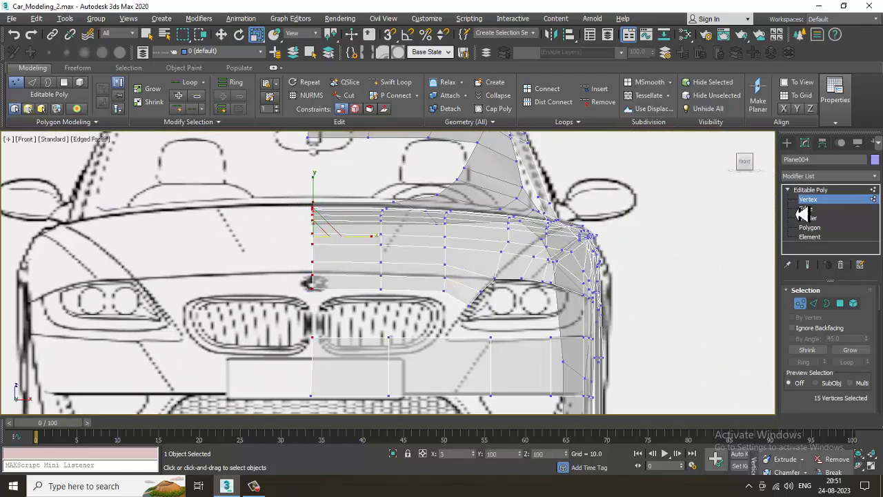
key("ctrl+z")
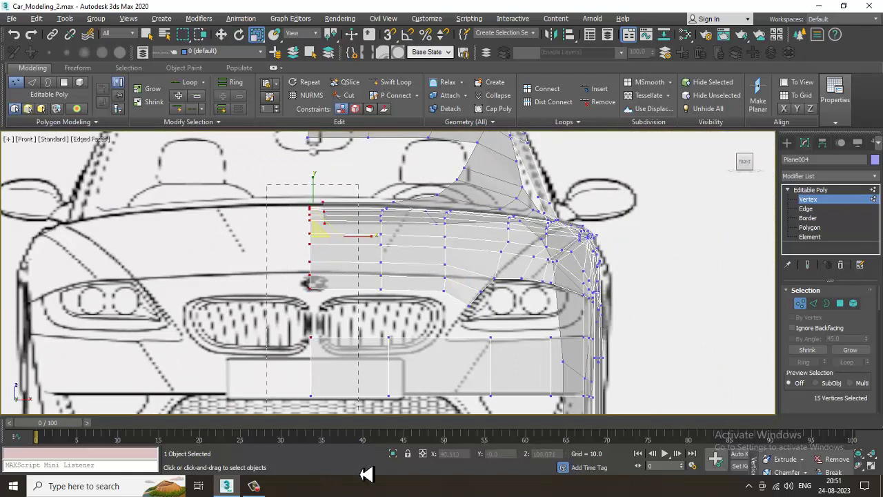
Flatten the roof, hood and bumper centreline vertices into one straight column and align it with the blueprint's centreline
left_click_drag(334, 263, 712, 294)
scroll(263, 213, "down", 3)
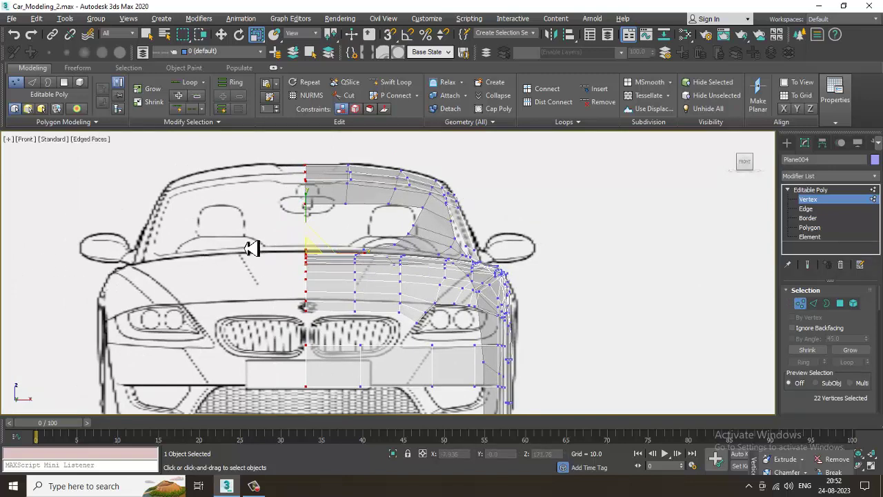
key("w")
left_click_drag(354, 259, 355, 260)
scroll(352, 260, "up", 5)
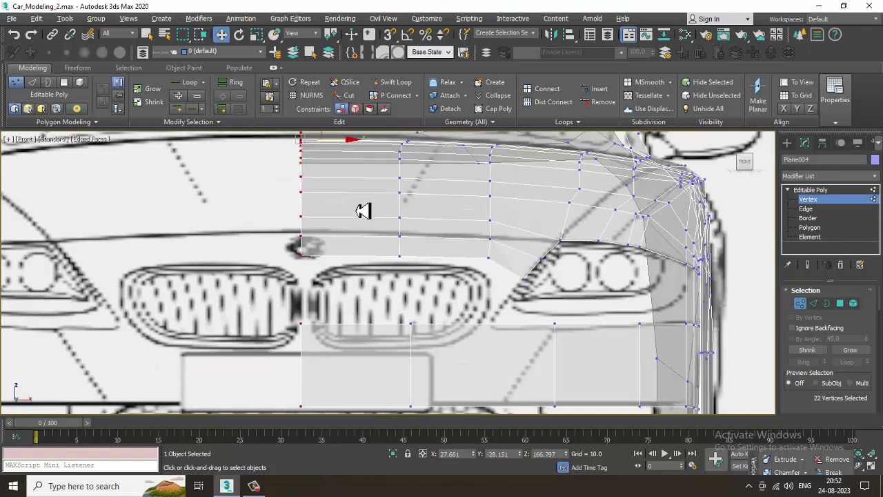
left_click_drag(352, 147, 354, 149)
Add a Swift Loop close to the centreline on the hood and another on the bumper strip
left_click(406, 84)
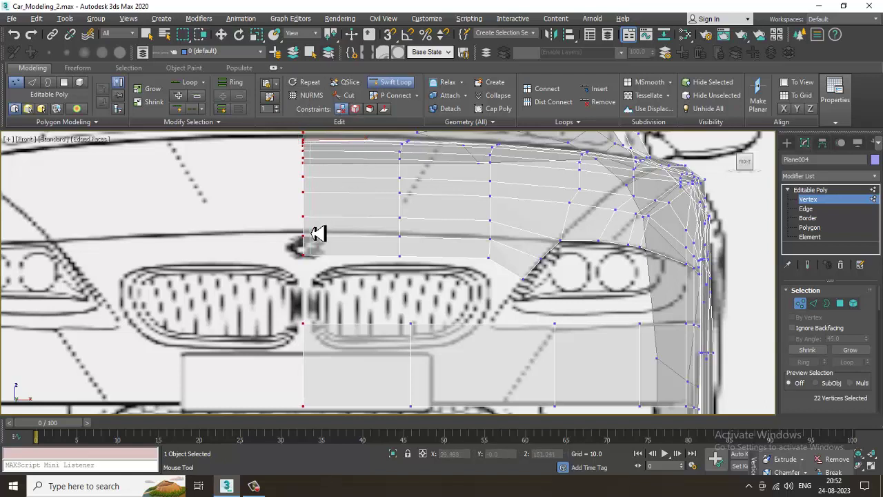
left_click(314, 233)
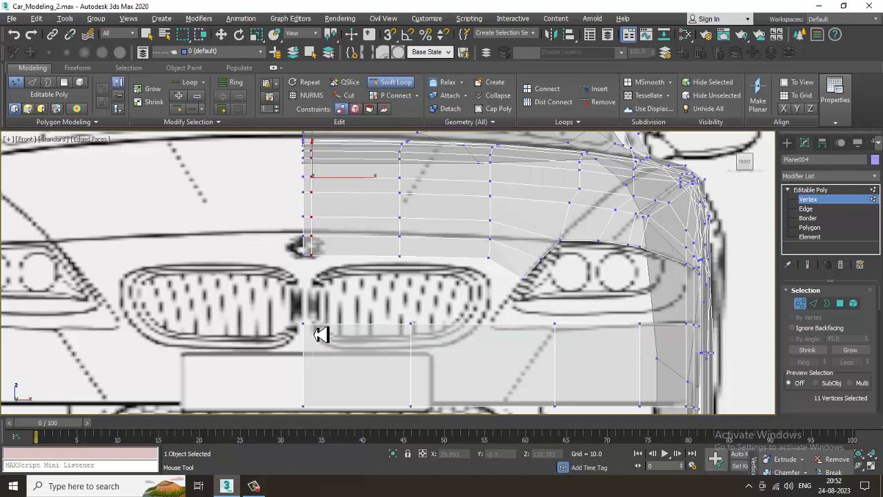
left_click(313, 334)
key("w")
Lower the bumper strip's upper vertices to the grille's underside and fit the outer ones to the line below the headlight
middle_click_drag(525, 264, 413, 177)
scroll(413, 235, "up", 2)
scroll(412, 177, "down", 3)
middle_click_drag(426, 230, 409, 235)
key("1")
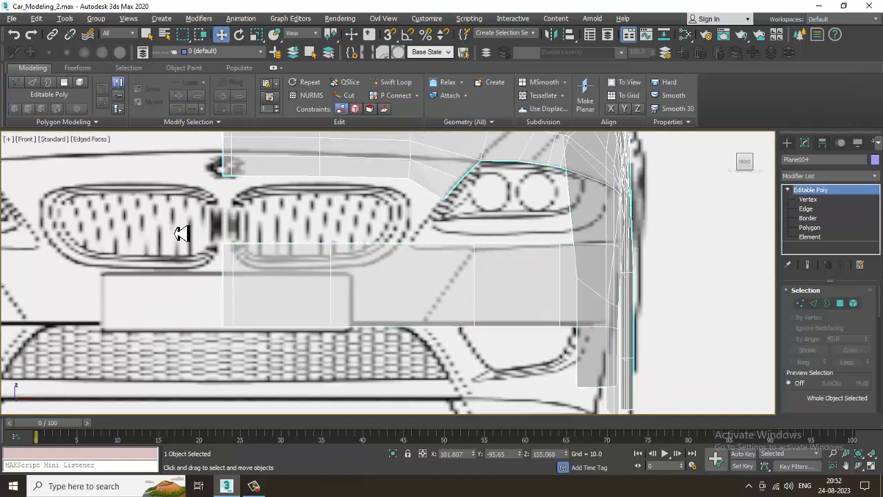
key("1")
left_click_drag(175, 220, 369, 284)
left_click_drag(269, 216, 282, 242)
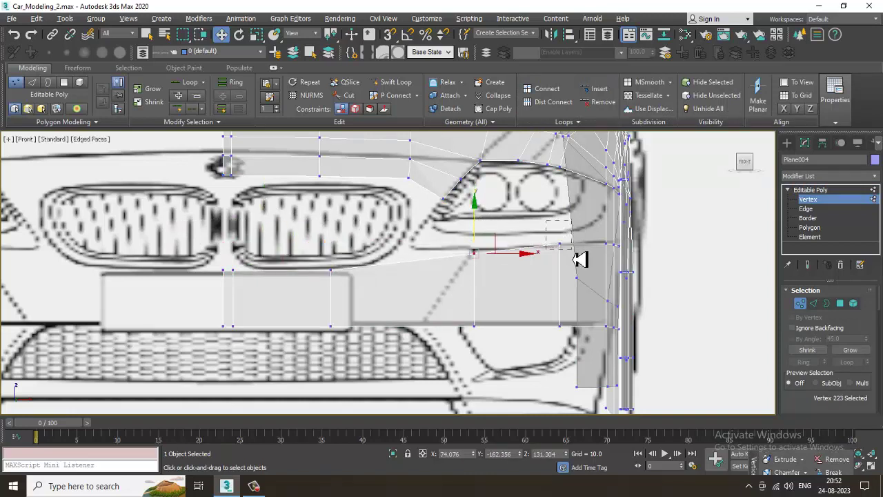
scroll(467, 227, "up", 6)
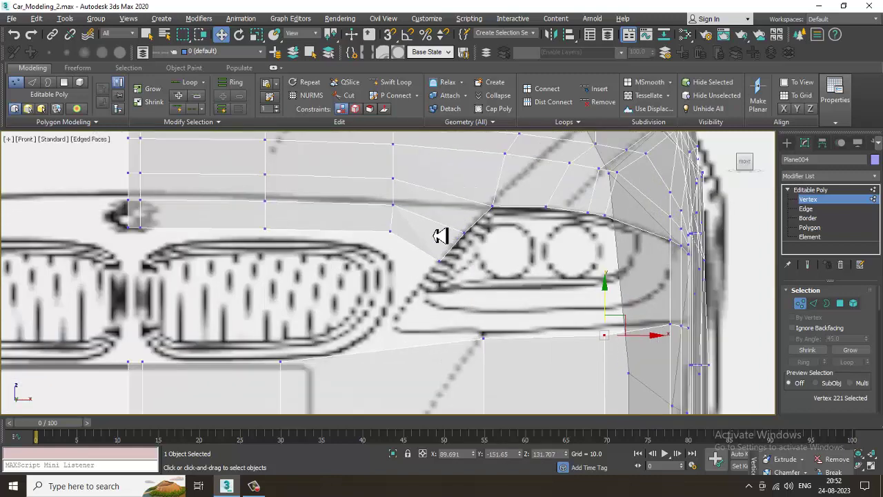
scroll(483, 224, "down", 3)
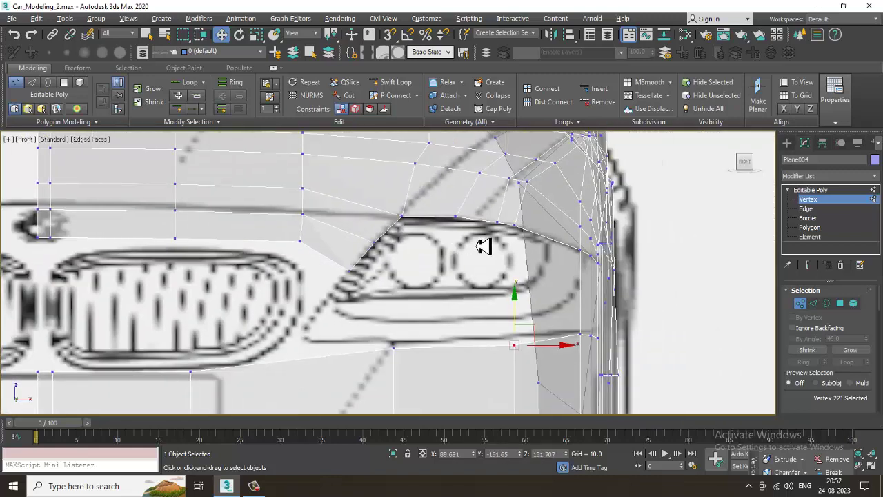
In the Right view, move the three bumper vertices below the grille forward onto the car's front profile
key("alt+w")
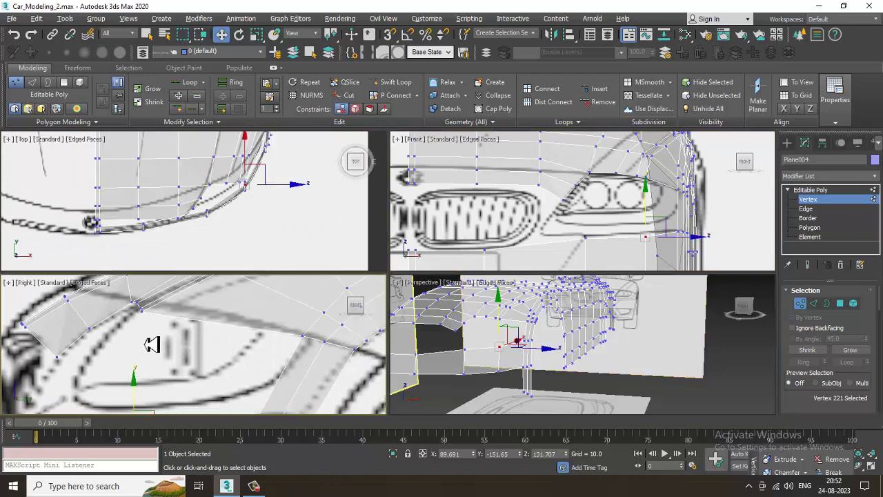
key("alt+w")
scroll(365, 254, "down", 2)
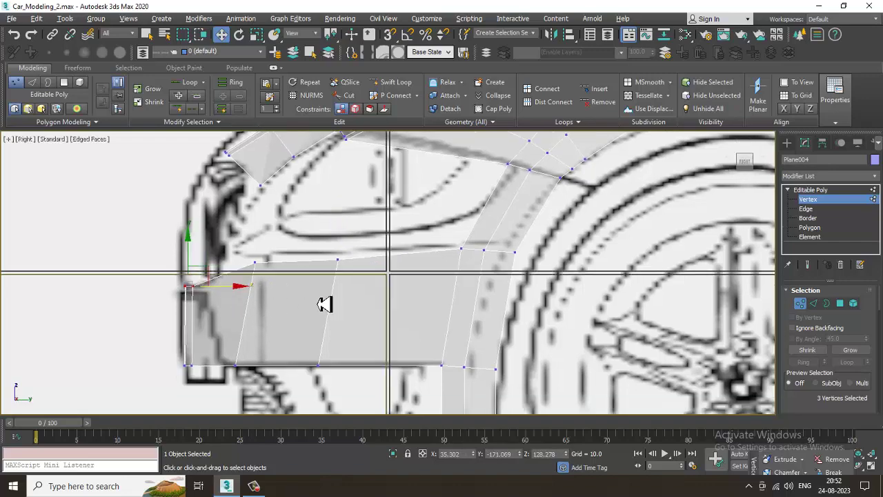
key("alt+w")
Preview the body mesh with NURMS smoothing in the Perspective view, and switch the smoothing off again
key("alt+w")
key("alt+w")
middle_click_drag(607, 373, 572, 373, "alt")
key("alt+w")
middle_click_drag(508, 322, 363, 225, "alt")
scroll(406, 297, "down", 3)
right_click(351, 212)
left_click(325, 75)
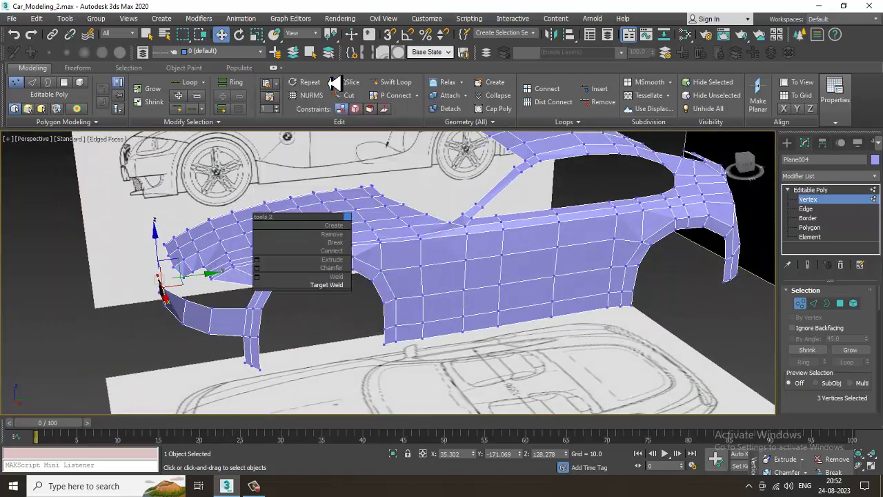
middle_click_drag(294, 239, 270, 269, "alt")
scroll(330, 209, "up", 4)
right_click(281, 197)
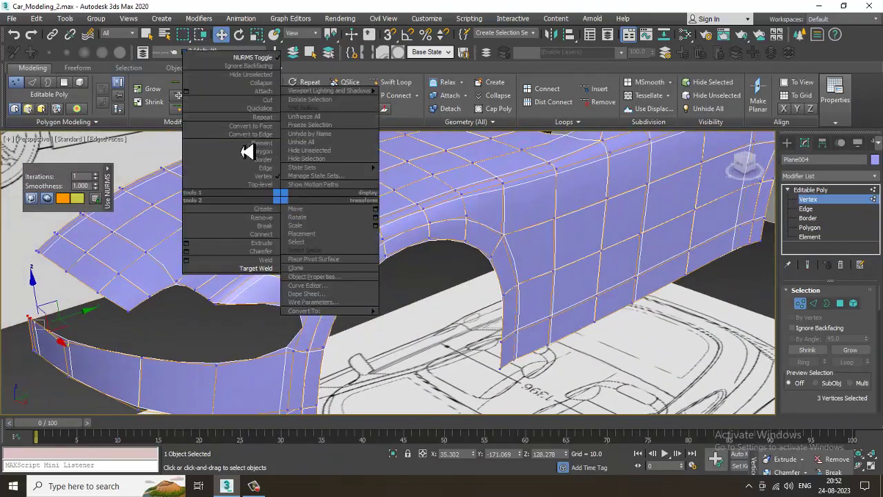
left_click(252, 58)
In the Right view with see-through display, extrude the three hood-corner edges above the headlight down along its front outline
key("alt+w")
key("alt+w")
key("alt+x")
scroll(321, 251, "down", 2)
mouse_move(356, 222)
middle_mouse_down()
mouse_move(349, 246)
mouse_move(362, 236)
middle_mouse_up()
scroll(339, 214, "up", 4)
scroll(362, 235, "up", 5)
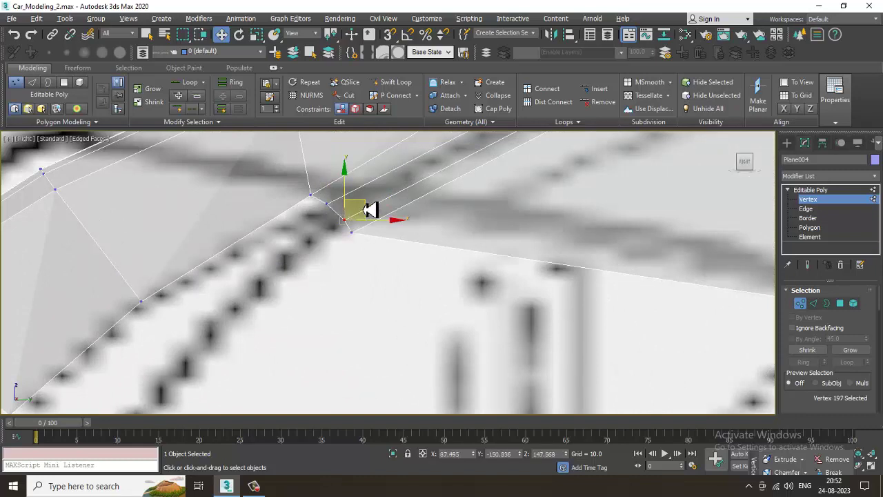
left_click(806, 208)
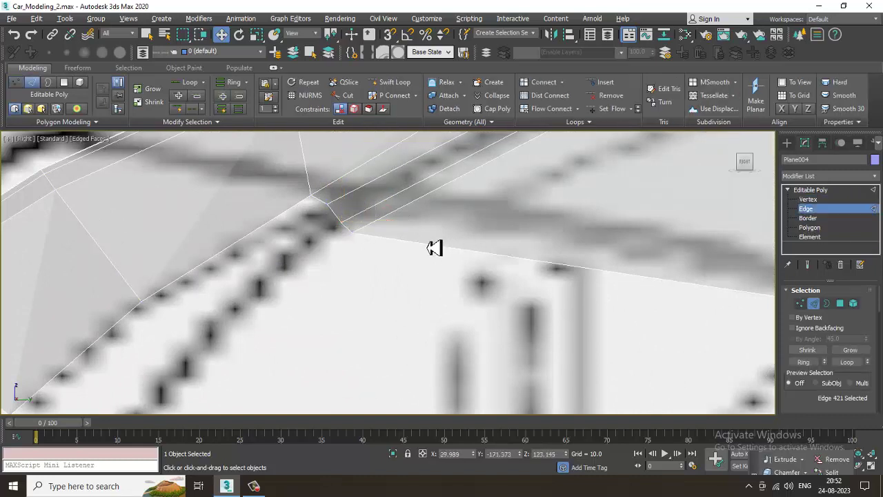
scroll(355, 234, "down", 3)
middle_click_drag(359, 233, 448, 179)
left_click_drag(443, 170, 363, 226, "shift")
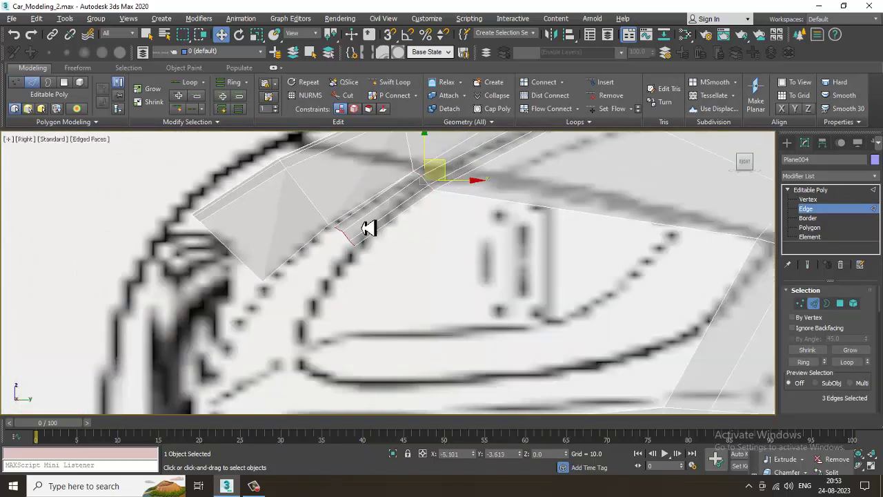
Target Weld the new strip's inner corner vertex to the adjacent hood vertex and adjust the strip's end vertices
scroll(373, 228, "up", 4)
key("1")
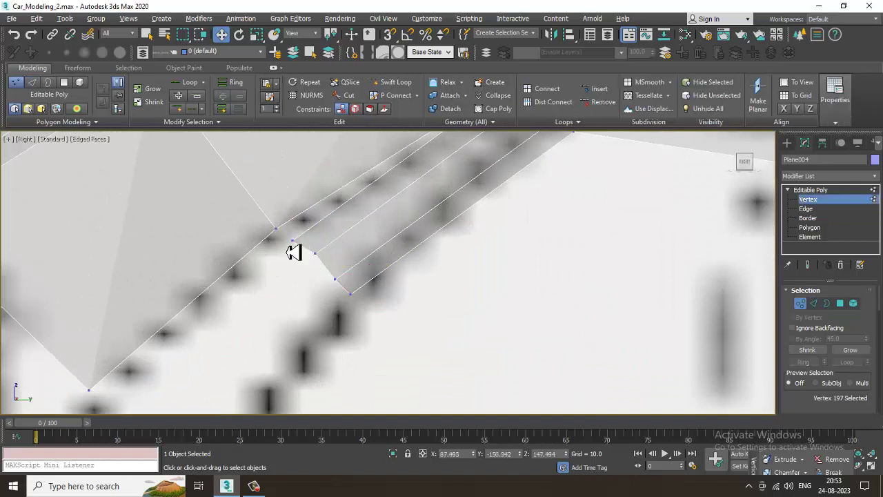
right_click(293, 241)
left_click(273, 312)
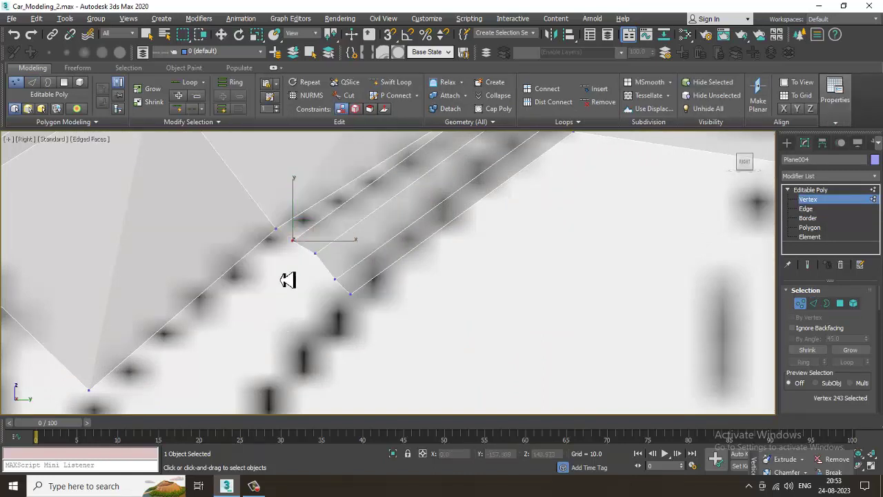
left_click(294, 242)
left_click(277, 230)
middle_click_drag(312, 249, 288, 202)
key("w")
left_click(290, 214)
left_click(291, 207)
left_click_drag(306, 192, 305, 193)
Extend the strip's three end edges further down along the headlight and weld its inner corner to the hood's lowest corner vertex
key("2")
scroll(350, 228, "down", 3)
middle_click_drag(353, 207, 411, 170)
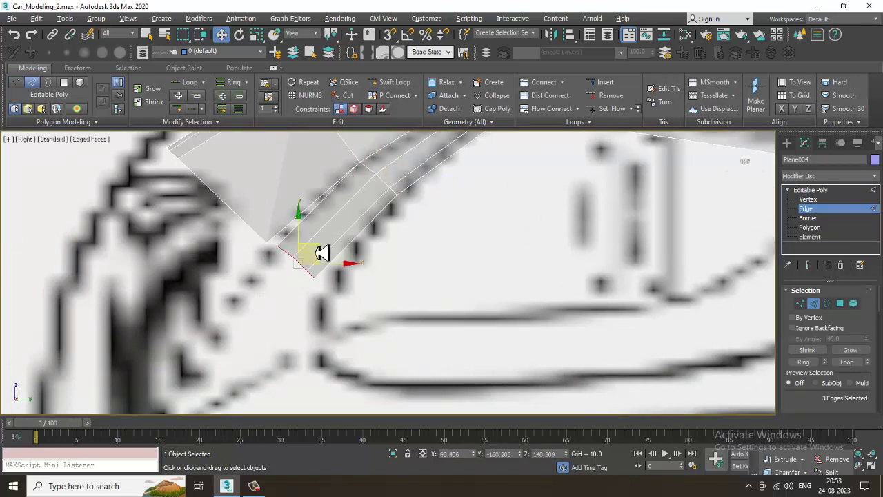
scroll(321, 252, "up", 3)
key("1")
left_click_drag(236, 212, 271, 246)
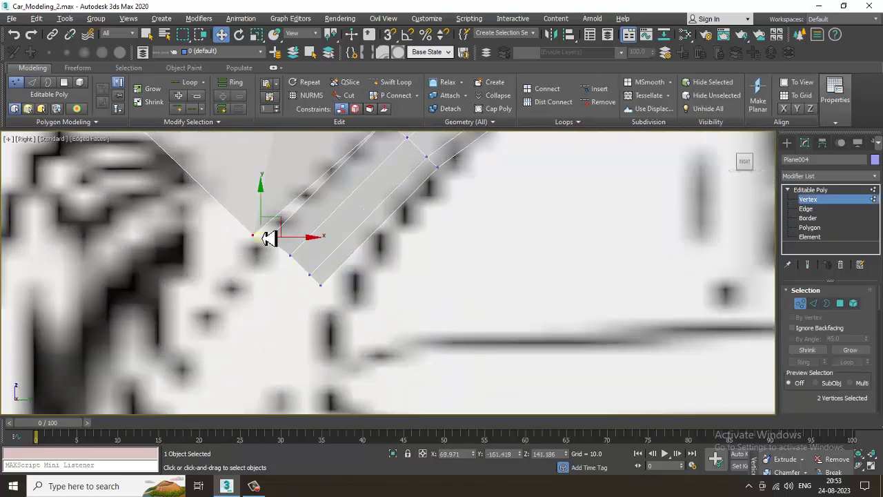
right_click(268, 238)
left_click(246, 299)
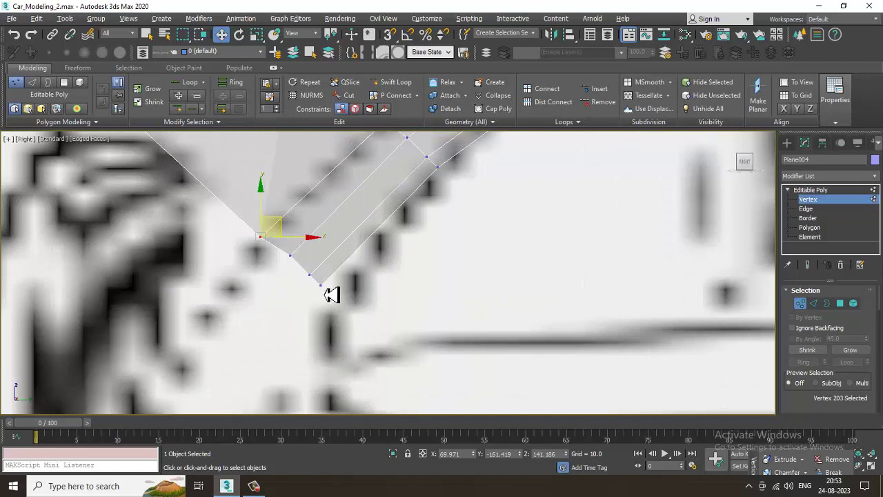
Move the strip's lower end vertices to continue the hood's corner edge and meet the headlight outline
left_click_drag(336, 315, 337, 316)
left_click_drag(340, 280, 352, 287)
left_click_drag(269, 274, 297, 259)
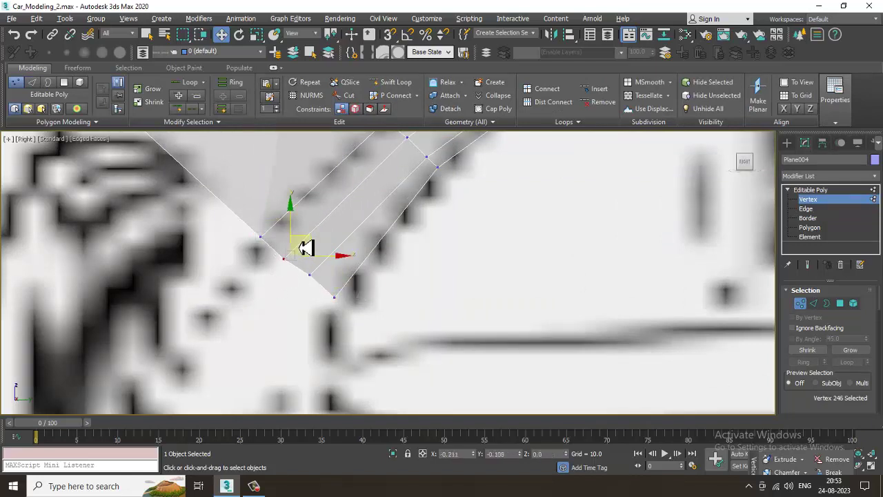
scroll(309, 245, "down", 4)
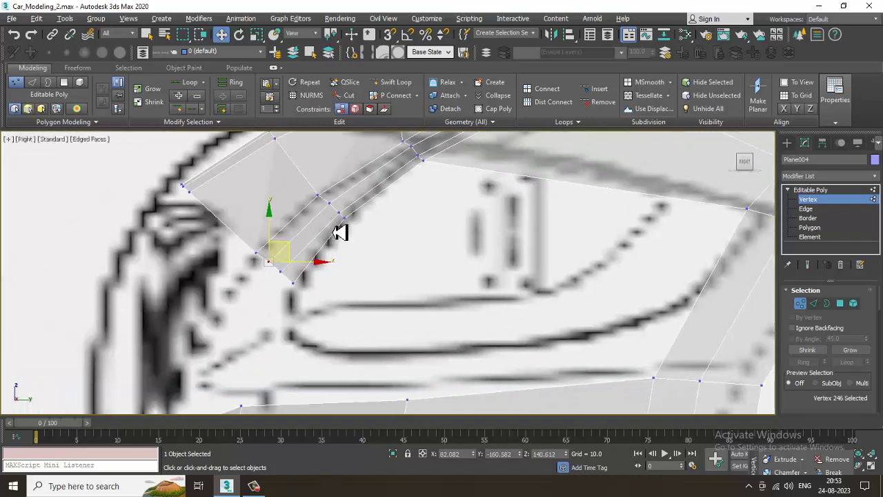
Select the four hood vertices behind the front edge and shift them toward the hood's side-profile line
middle_click_drag(381, 288, 360, 287)
scroll(361, 288, "down", 2)
middle_click_drag(433, 283, 402, 262)
scroll(452, 216, "down", 3)
scroll(345, 239, "up", 4)
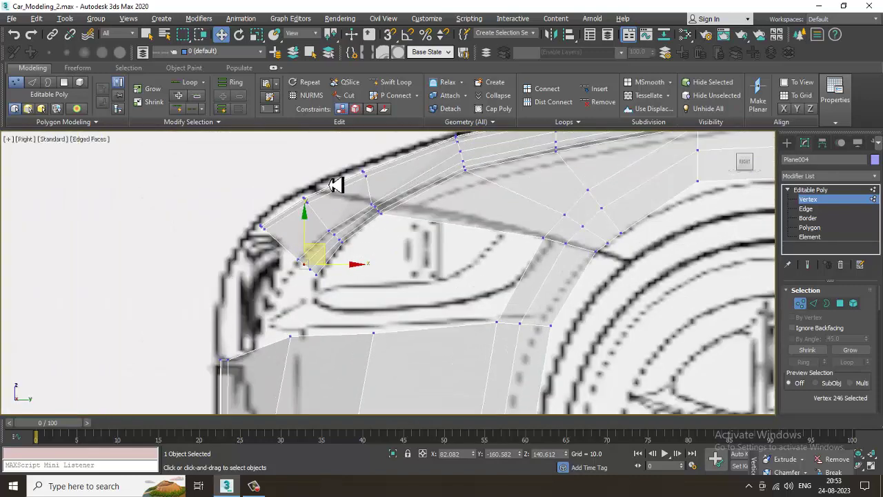
scroll(340, 260, "up", 3)
left_click_drag(287, 253, 280, 239)
scroll(331, 276, "down", 3)
middle_click_drag(379, 338, 379, 235)
key("alt+w")
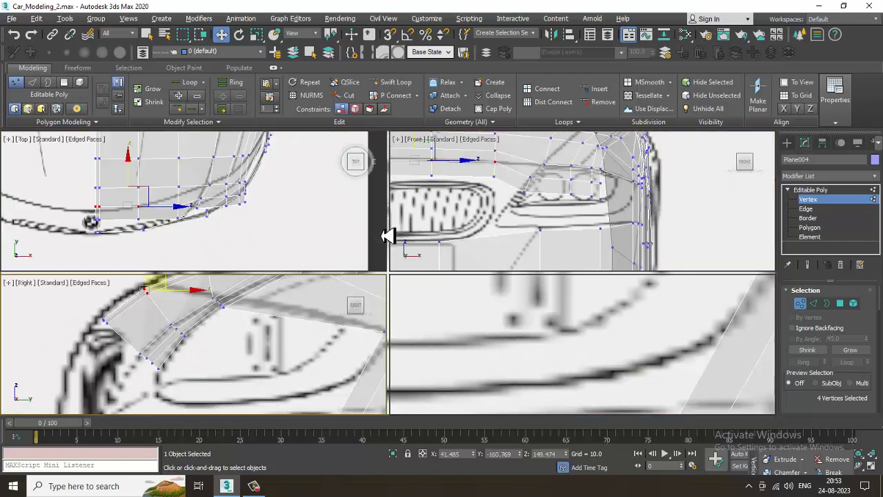
Move the hood's second front-edge vertex from the centreline forward toward the front contour in the top blueprint
middle_click_drag(208, 213, 304, 201)
key("alt+w")
scroll(372, 276, "up", 3)
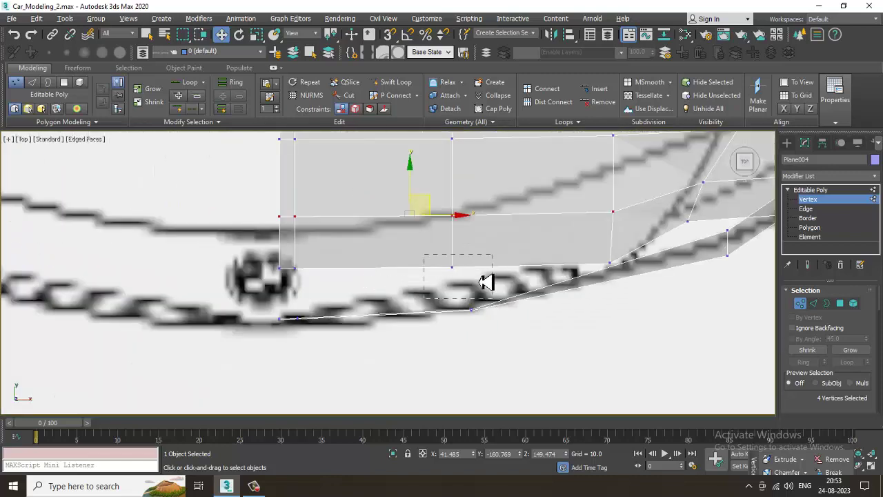
left_click_drag(455, 238, 467, 252)
middle_click_drag(672, 265, 536, 278)
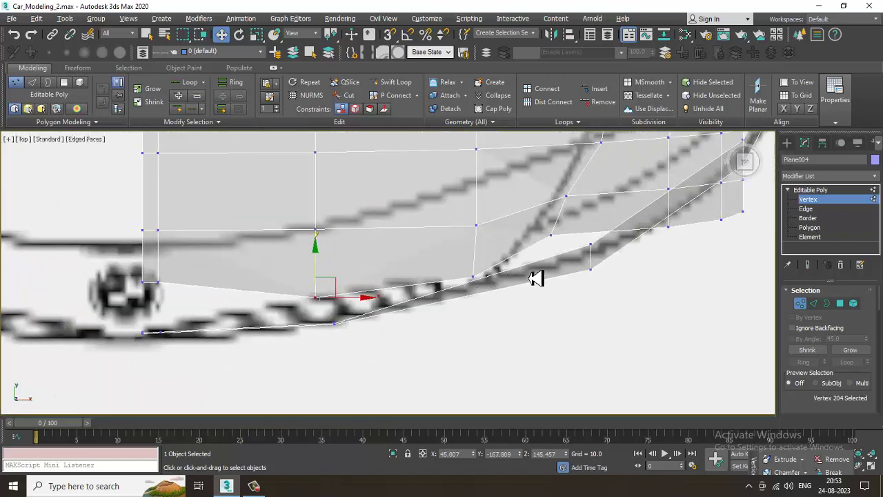
Examine the hood's front edge and the mesh around the grille and headlight in the perspective, side and front views
key("alt+w")
middle_click_drag(603, 365, 591, 361)
key("alt+w")
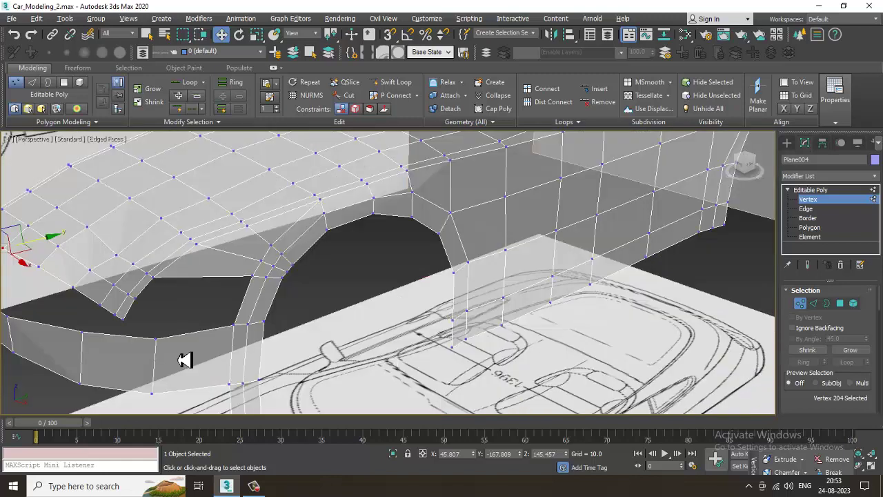
key("alt+w")
key("alt+w")
middle_click_drag(175, 358, 191, 250)
scroll(168, 329, "down", 2)
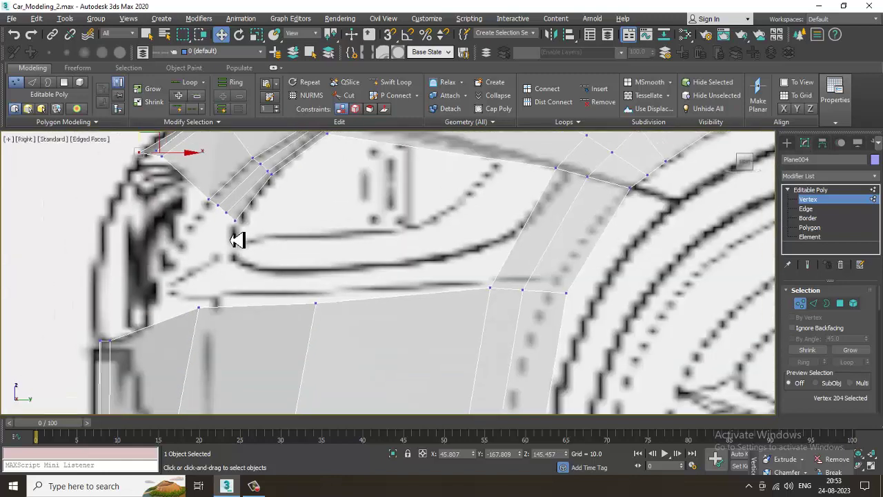
middle_click_drag(253, 220, 257, 234)
key("alt+w")
middle_click_drag(231, 316, 224, 312)
middle_click(529, 198)
key("alt+w")
middle_click_drag(529, 198, 676, 215)
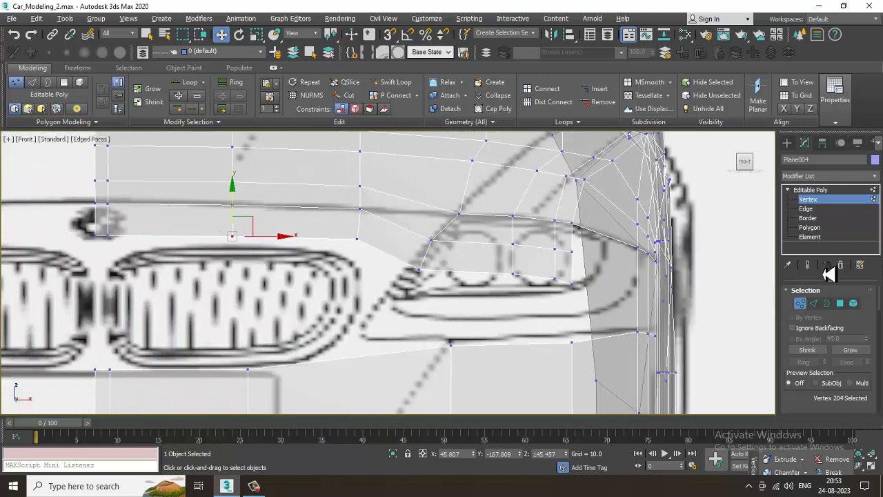
scroll(409, 283, "up", 1)
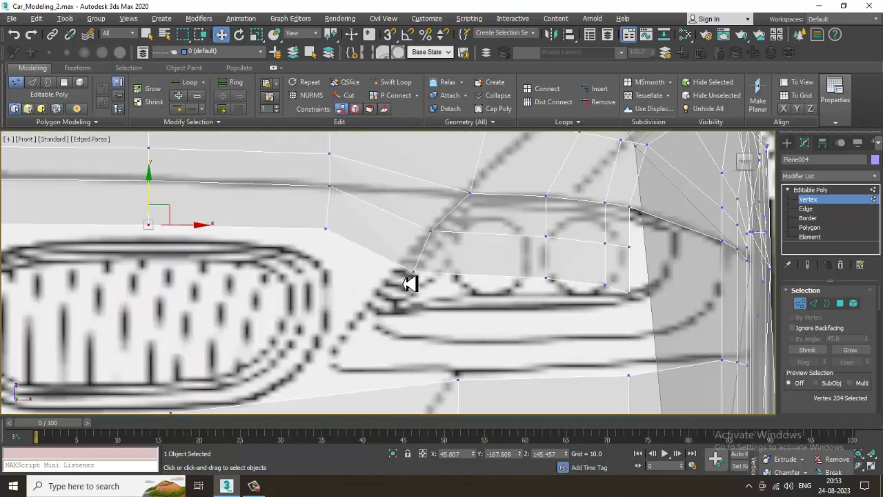
scroll(651, 263, "down", 1)
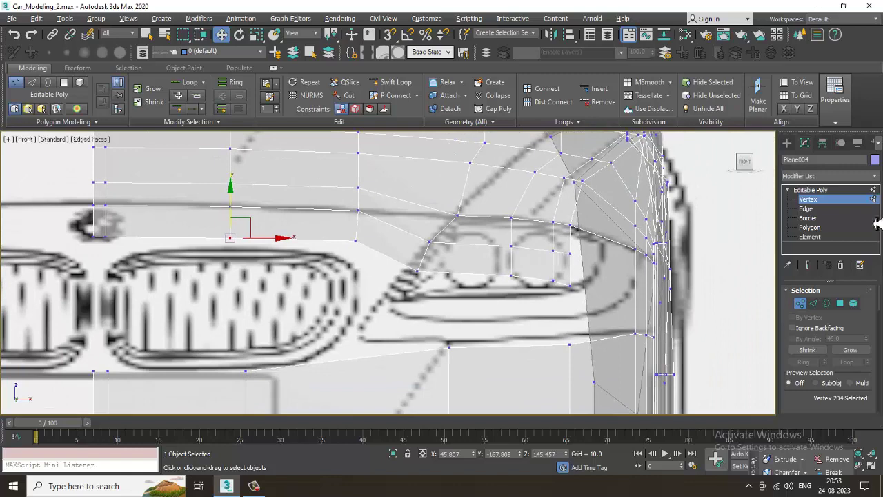
Select the six polygons covering the upper headlight area and delete them
left_click(812, 228)
left_click(509, 246)
left_click(551, 252, "ctrl")
left_click(564, 248, "ctrl")
left_click(564, 277, "ctrl")
left_click(533, 278, "ctrl")
left_click(492, 271, "ctrl")
key("alt+w")
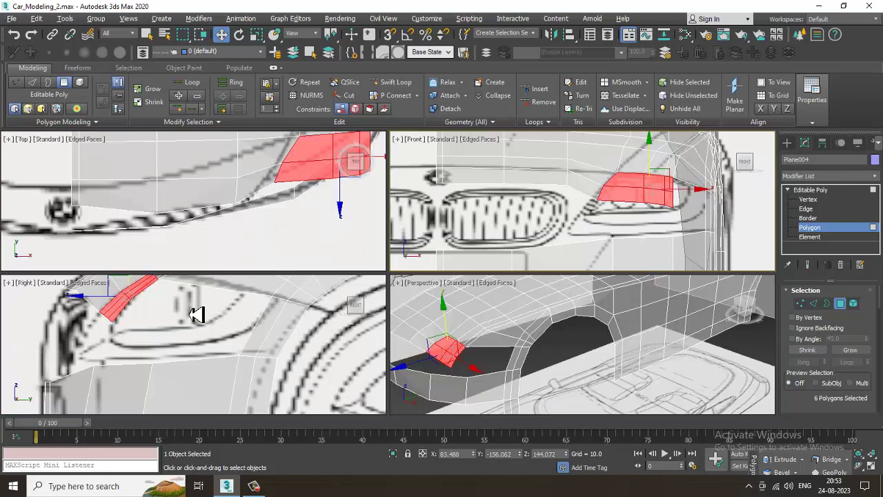
key("Delete")
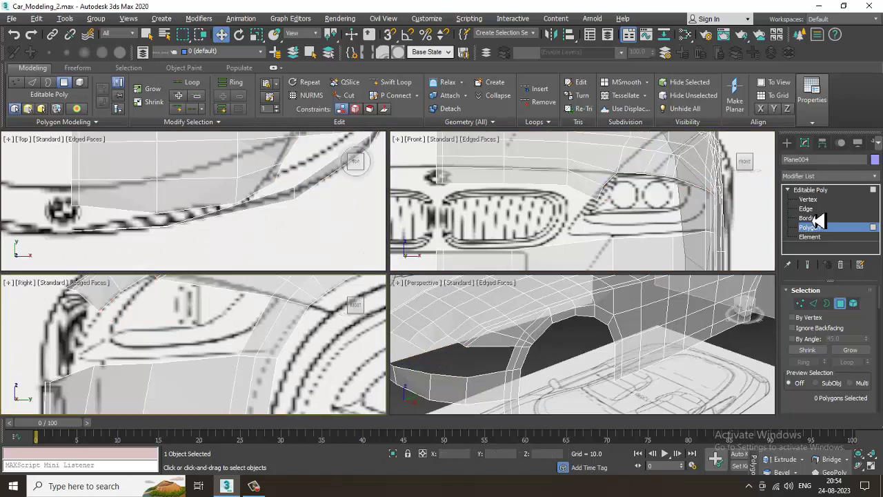
Extrude the hood's edge between the grille and headlight downward and place its new vertices between the two outlines
left_click(805, 209)
left_click(587, 198)
scroll(602, 189, "up", 2)
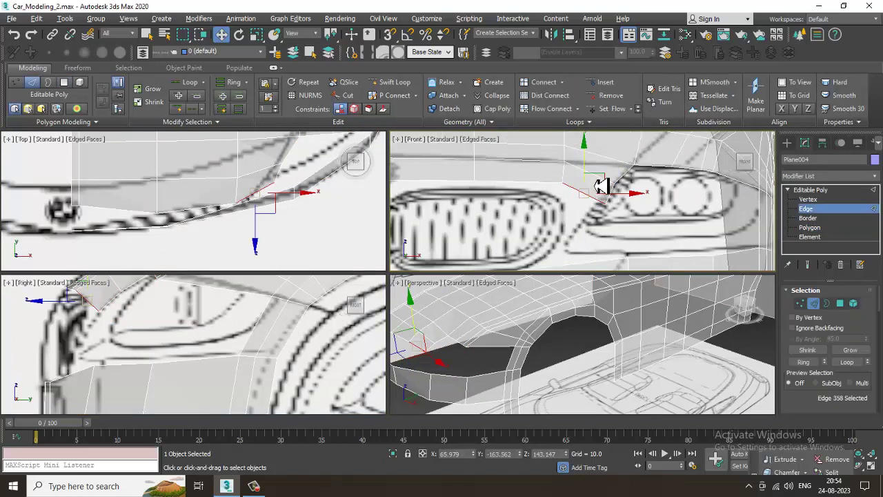
left_click_drag(602, 176, 582, 218, "shift")
scroll(582, 218, "up", 2)
key("1")
left_click_drag(587, 262, 550, 234)
left_click_drag(546, 216, 577, 227)
middle_click_drag(588, 225, 568, 195)
Extend the strip between grille and headlight down to the bumper's upper edge and fit its vertices to the headlight's inner outline
left_click(807, 210)
left_click(567, 209)
scroll(566, 193, "down", 3)
left_click_drag(563, 171, 560, 210, "shift")
middle_click_drag(614, 204, 592, 211)
scroll(592, 212, "down", 1)
scroll(586, 179, "up", 1)
scroll(596, 179, "up", 2)
middle_click_drag(598, 180, 607, 198)
key("1")
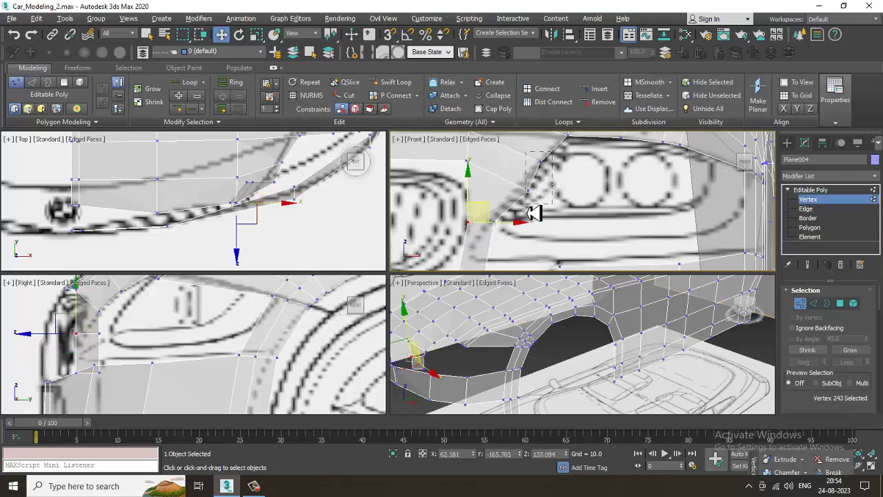
left_click_drag(526, 213, 524, 213)
left_click_drag(546, 170, 533, 181)
left_click(522, 195)
middle_click_drag(549, 266, 532, 233)
scroll(540, 187, "down", 2)
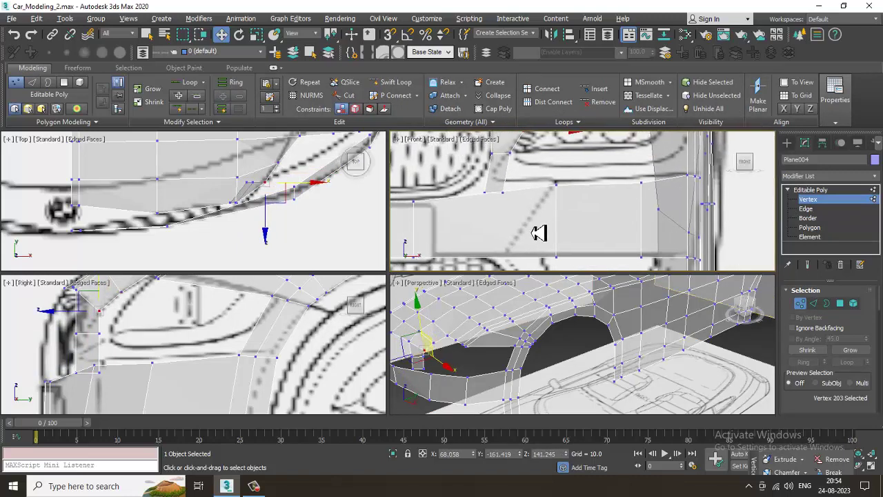
Add two vertical edge loops to the bumper in line with the lower end of the strip with Swift Loop
left_click(393, 82)
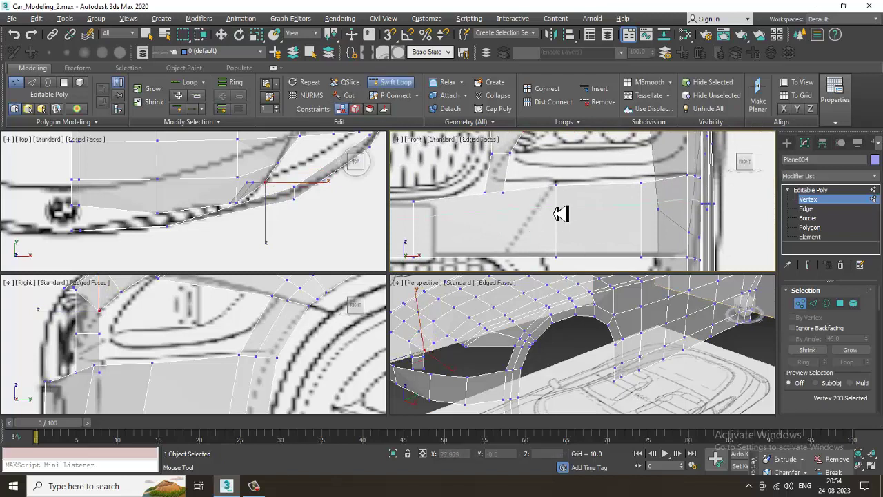
left_click(504, 203)
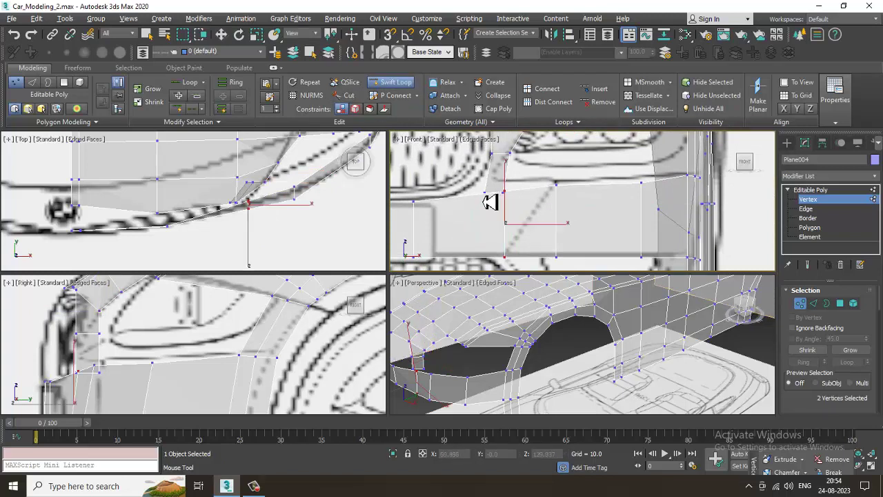
scroll(489, 201, "up", 2)
left_click(484, 196)
Weld both lower vertices of the strip to the matching vertices on the bumper's upper edge
key("w")
scroll(487, 204, "up", 2)
key("1")
key("1")
left_click_drag(471, 207, 495, 165)
right_click(477, 181)
left_click(467, 248)
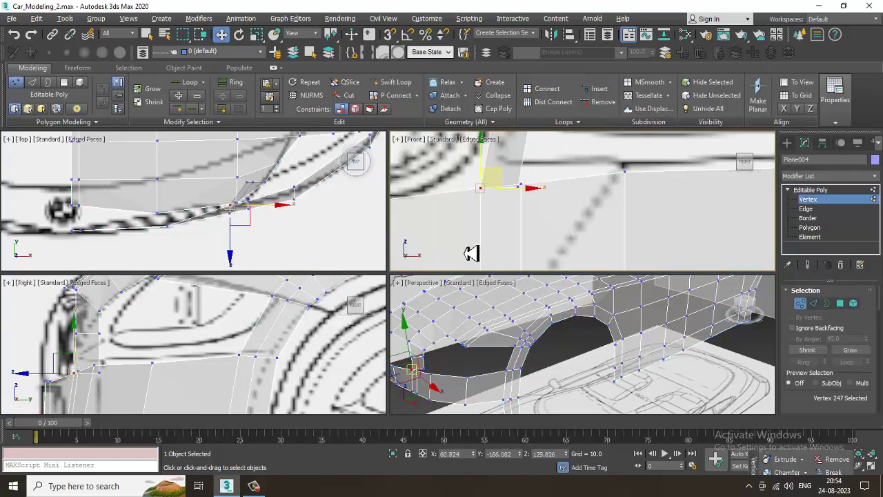
left_click_drag(537, 215, 508, 171)
right_click(518, 181)
left_click(510, 243)
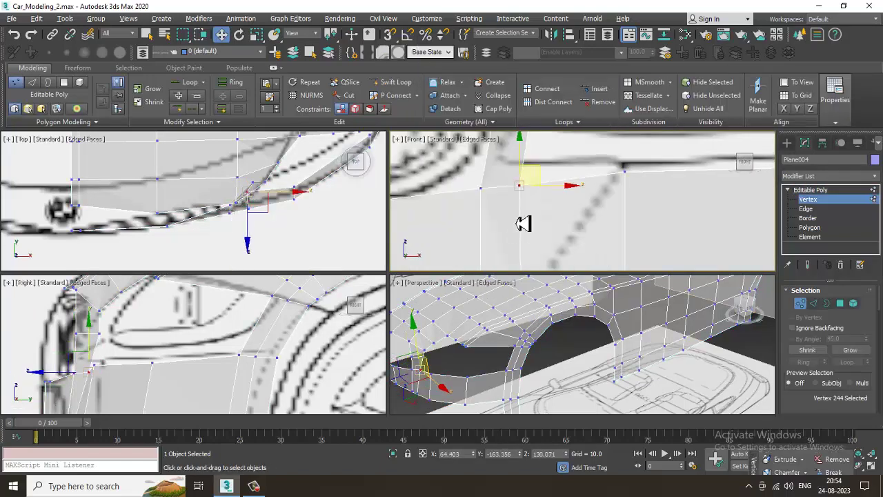
Shift the strip's middle vertex on the headlight side forward to even out the surface between hood and bumper
scroll(517, 229, "down", 3)
middle_click_drag(526, 193, 507, 208)
key("alt+w")
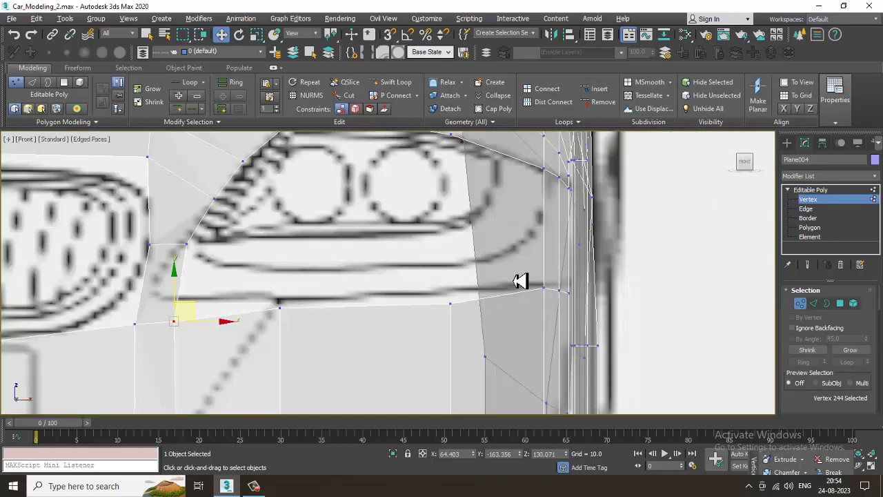
key("alt+w")
middle_click_drag(611, 221, 604, 219)
middle_click_drag(660, 366, 616, 345)
key("alt+w")
middle_click_drag(518, 303, 333, 278, "alt")
key("alt+x")
scroll(304, 289, "up", 5)
middle_click_drag(241, 311, 452, 305, "alt")
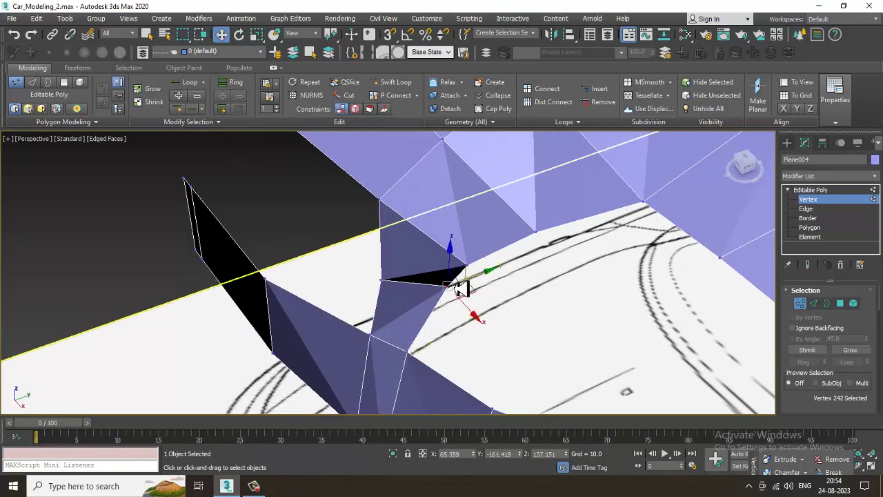
Preview the mesh with NURMS smoothing in the perspective and side views, and switch the smoothing off again
right_click(479, 204)
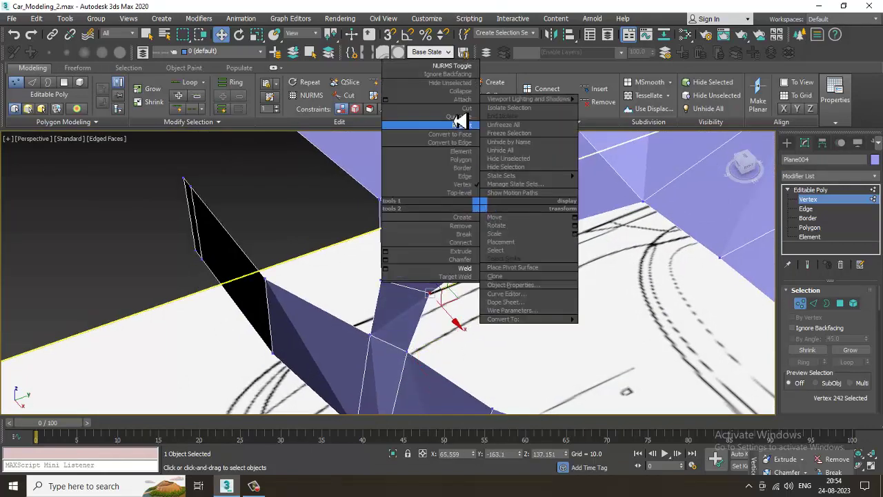
left_click(452, 67)
middle_click_drag(461, 183, 310, 232, "alt")
scroll(496, 203, "down", 3)
key("alt+w")
middle_click_drag(214, 343, 183, 341)
key("alt+w")
scroll(296, 312, "down", 3)
middle_click_drag(312, 244, 363, 270)
right_click(402, 229)
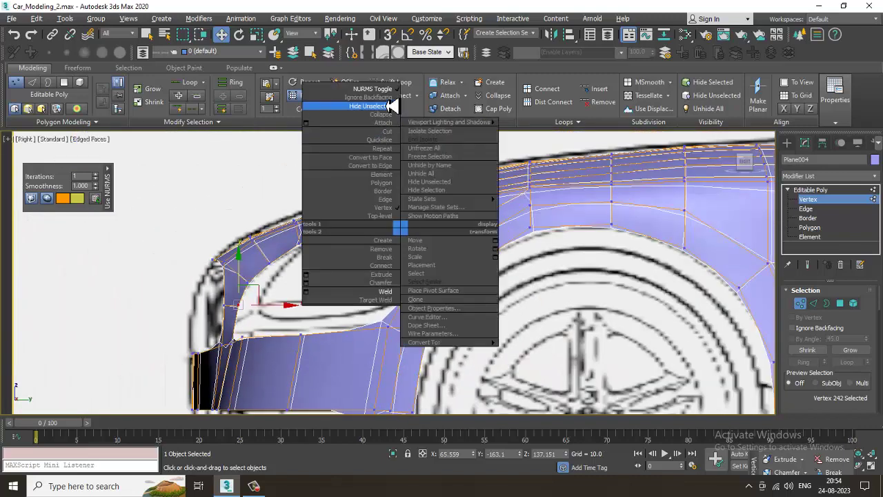
left_click(390, 89)
Check the headlight opening and the bumper's upper-edge vertex beneath it against the side, top and front blueprints
middle_click_drag(280, 280, 308, 267)
scroll(301, 276, "up", 4)
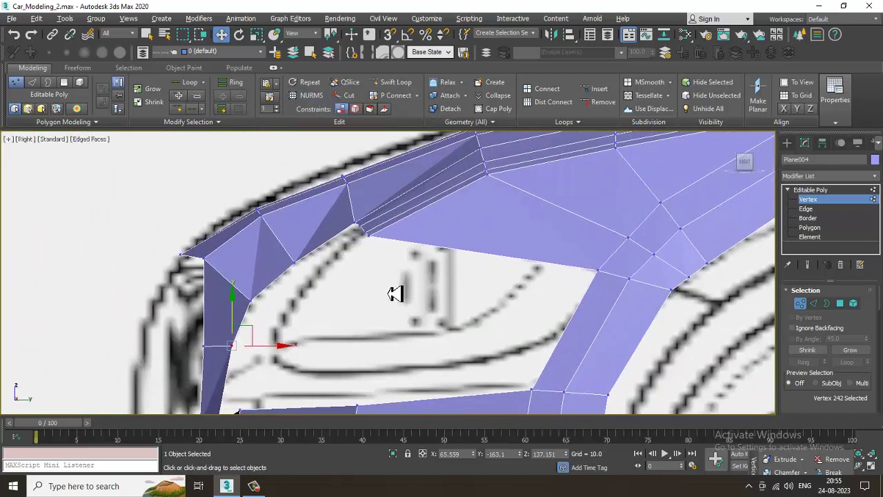
middle_click_drag(267, 362, 324, 253)
key("alt+w")
middle_click_drag(271, 213, 241, 205)
key("alt+w")
middle_click_drag(325, 215, 282, 264)
scroll(282, 264, "down", 4)
key("alt+x")
middle_click_drag(389, 220, 394, 223)
scroll(395, 213, "up", 2)
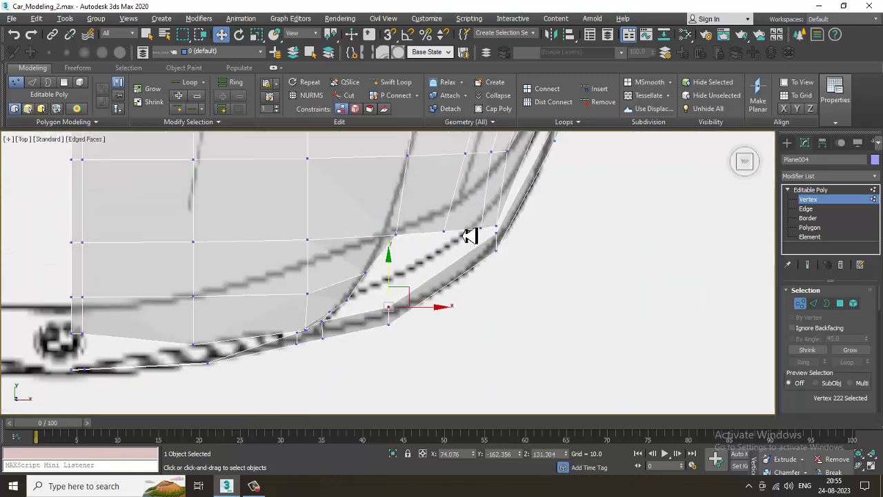
middle_click_drag(463, 235, 439, 236)
key("alt+w")
middle_click_drag(612, 189, 581, 205)
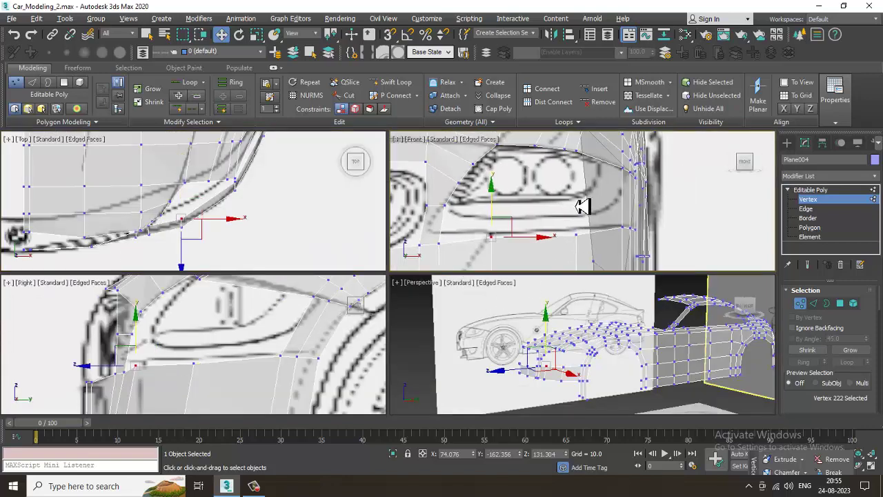
key("alt+w")
middle_click_drag(501, 189, 540, 207)
middle_click_drag(397, 209, 429, 211)
scroll(429, 211, "down", 2)
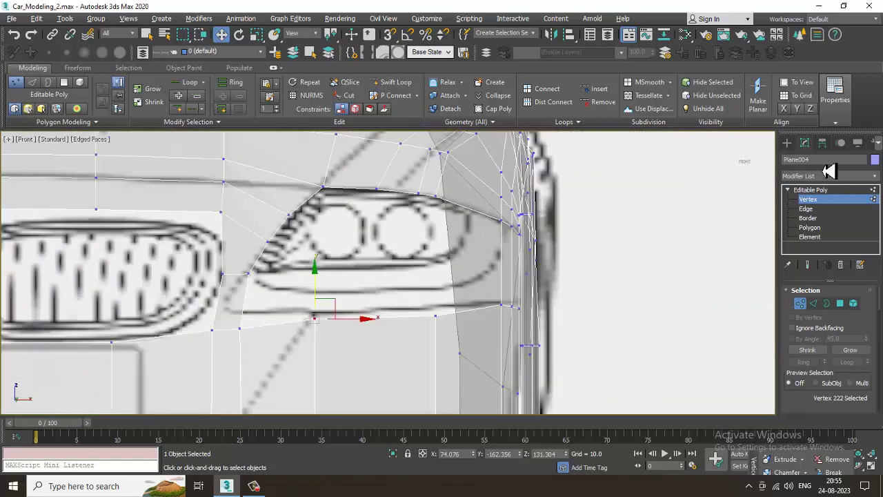
Select the border of the headlight opening and cap it with a polygon
left_click(808, 218)
left_click(413, 202)
right_click(410, 201)
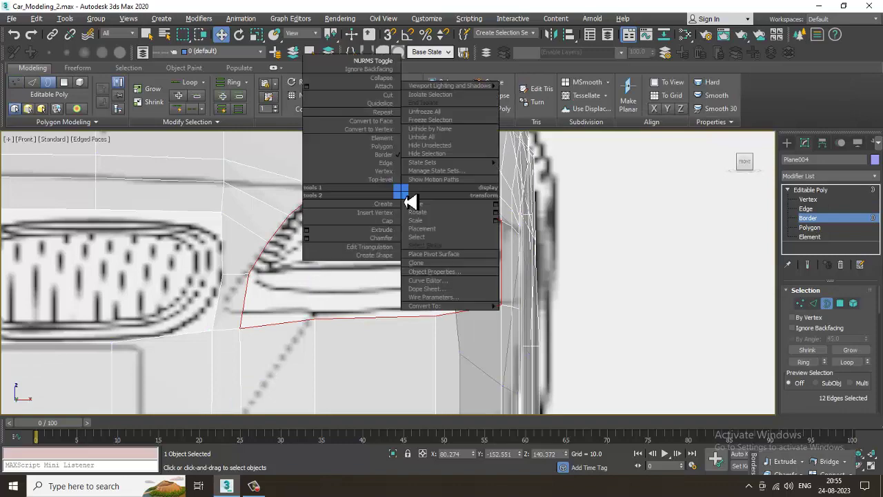
left_click(393, 230)
key("alt+w")
middle_click(613, 357)
key("alt+x")
key("alt+w")
middle_click_drag(557, 356, 368, 288, "alt")
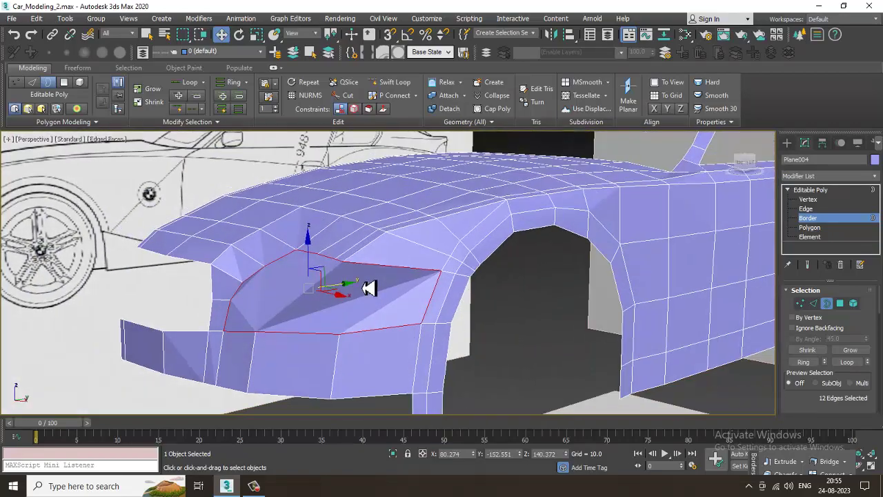
Cut two edges across the headlight cap from the hood's outer edge vertices down to the bumper, continuing one through the bumper
right_click(390, 247)
left_click(377, 160)
key("alt+w")
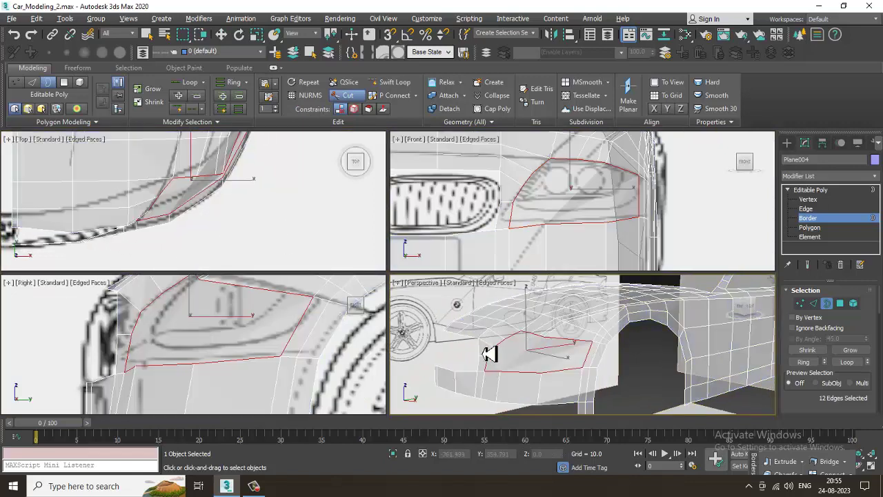
key("alt+w")
key("alt+x")
key("alt+w")
key("alt+w")
middle_click_drag(269, 320, 318, 313, "alt")
left_click(274, 258)
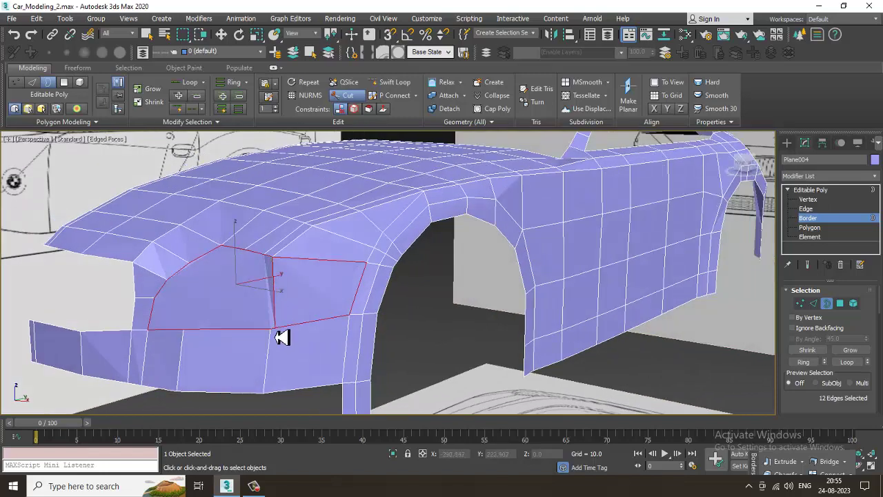
mouse_move(354, 277)
middle_mouse_down("alt")
mouse_move(268, 286)
mouse_move(294, 252)
mouse_move(285, 253)
mouse_move(286, 370)
mouse_move(286, 285)
middle_mouse_up("alt")
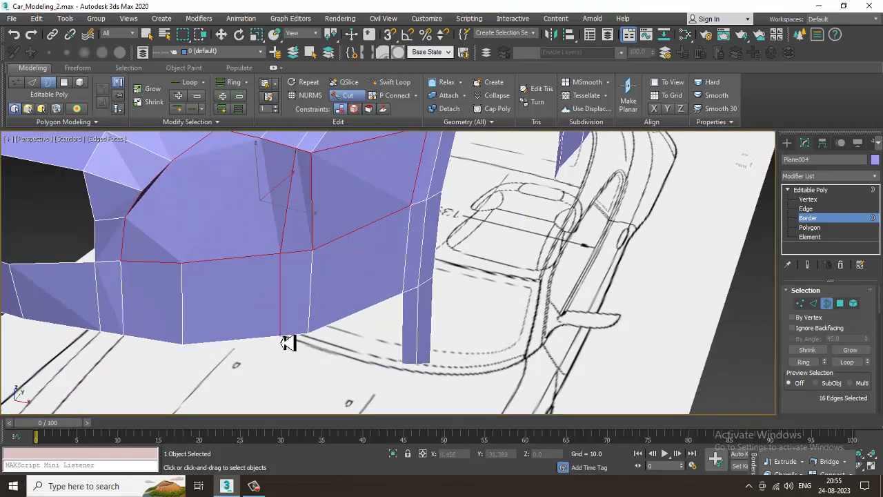
Cut another edge from the hood's edge to the bumper vertex below the headlight, and weld the three vertices at its lower end
middle_click_drag(299, 250, 286, 171, "alt")
left_click(274, 148)
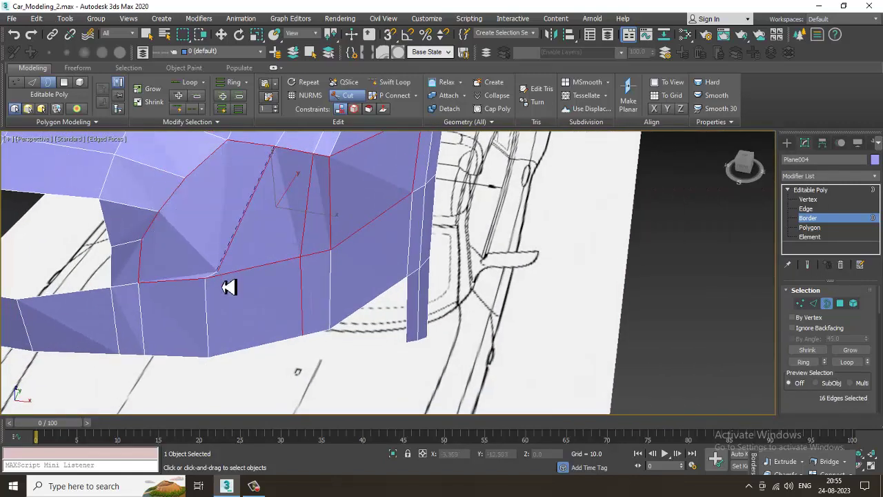
middle_click_drag(377, 282, 351, 288, "alt")
right_click(233, 319)
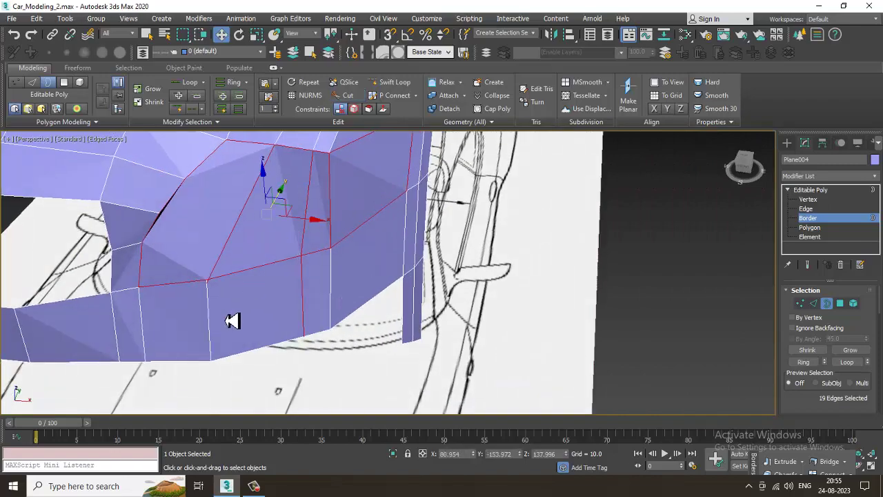
key("1")
left_click_drag(227, 271, 229, 270)
right_click(208, 277)
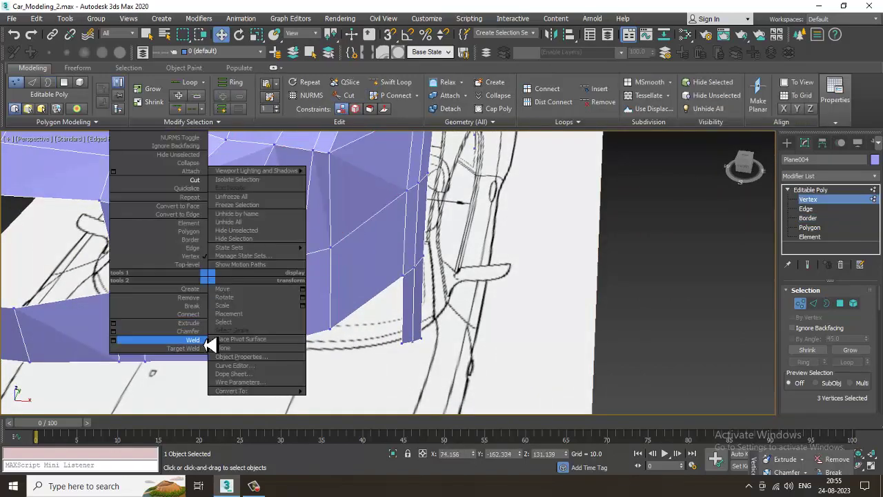
left_click(203, 342)
Inspect the filled headlight area from several angles and preview the body with NURMS smoothing
middle_click_drag(298, 286, 341, 293, "alt")
middle_click_drag(279, 257, 357, 279, "alt")
scroll(333, 265, "down", 5)
scroll(356, 279, "up", 2)
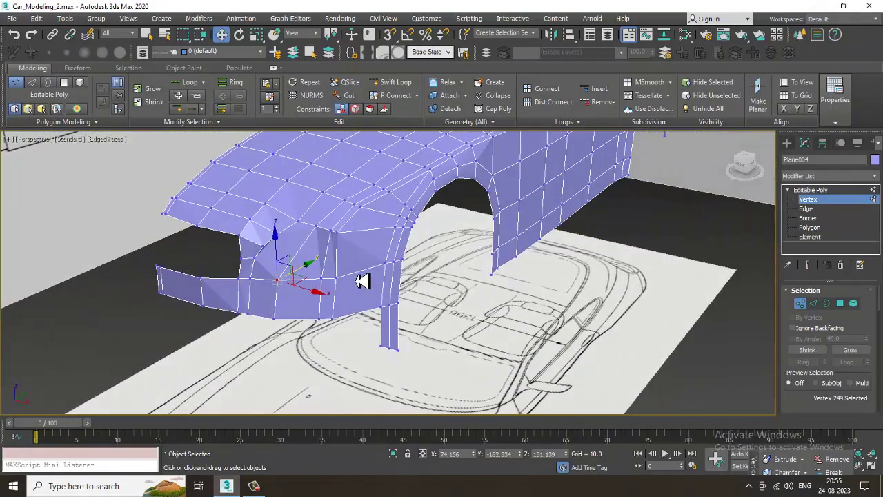
key("alt+w")
right_click(270, 337)
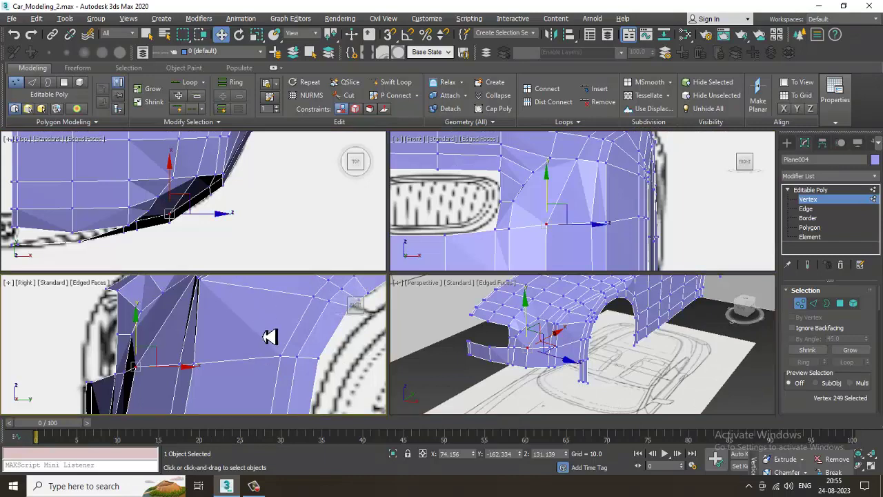
right_click(610, 233)
key("alt+w")
key("alt+w")
middle_click_drag(619, 360, 542, 328, "alt")
key("alt+w")
right_click(326, 192)
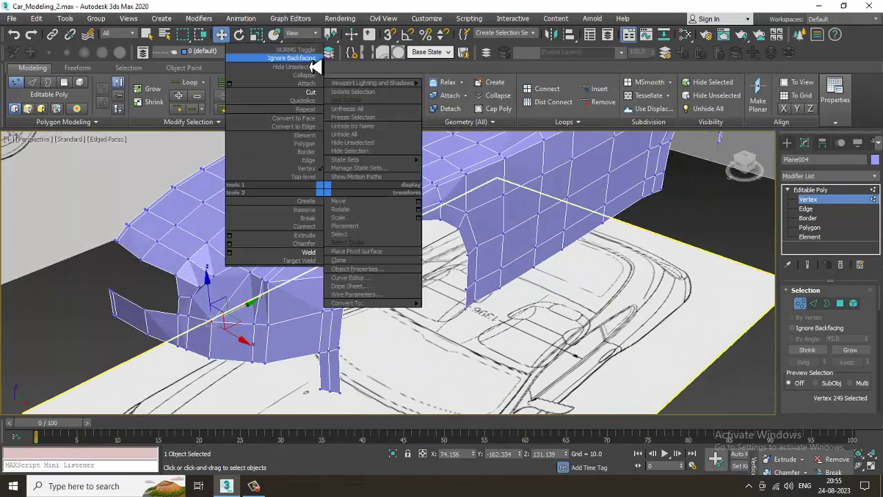
left_click(306, 50)
middle_click_drag(314, 293, 288, 296, "alt")
Undo the vertex weld, the cuts and the headlight cap, checking the opening with see-through display
key("ctrl+z")
key("alt+x")
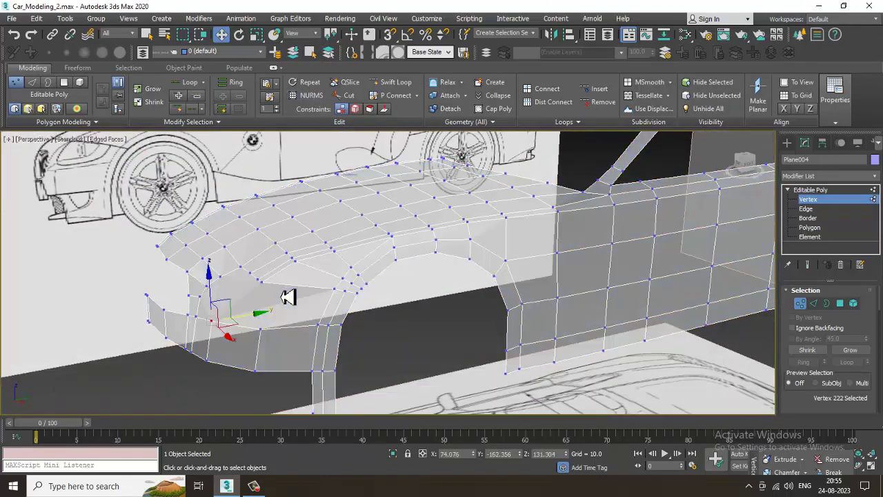
key("alt+x")
key("alt+x")
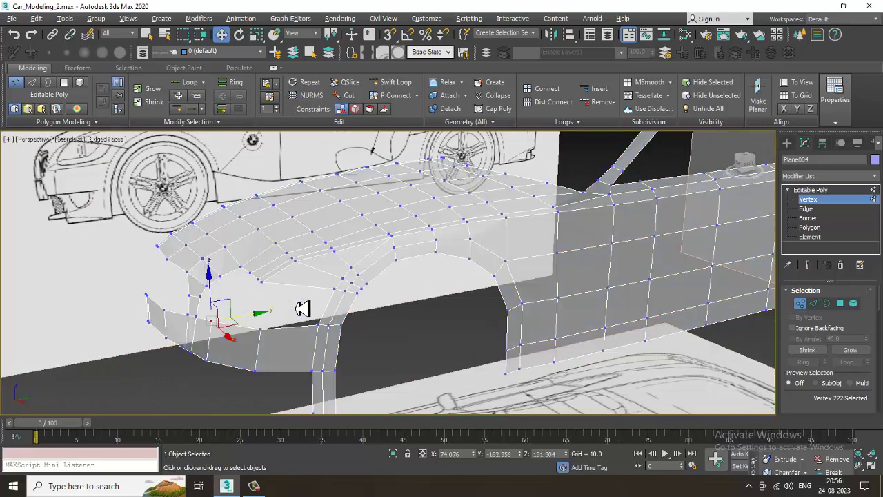
key("alt+x")
middle_click_drag(303, 277, 285, 242, "alt")
Compare the headlight opening with the blueprints and nudge the hood-edge vertex at its upper inner corner
key("alt+w")
middle_click_drag(185, 211, 176, 211)
key("alt+w")
middle_click_drag(489, 195, 479, 197)
middle_click_drag(493, 233, 552, 253)
middle_click_drag(471, 252, 513, 266)
key("alt+w")
middle_click_drag(576, 352, 276, 221, "alt")
key("alt+w")
mouse_move(217, 197)
middle_mouse_down()
mouse_move(235, 250)
mouse_move(211, 306)
mouse_move(205, 288)
mouse_move(224, 278)
mouse_move(256, 276)
mouse_move(259, 286)
middle_mouse_up()
left_click_drag(254, 293, 252, 293)
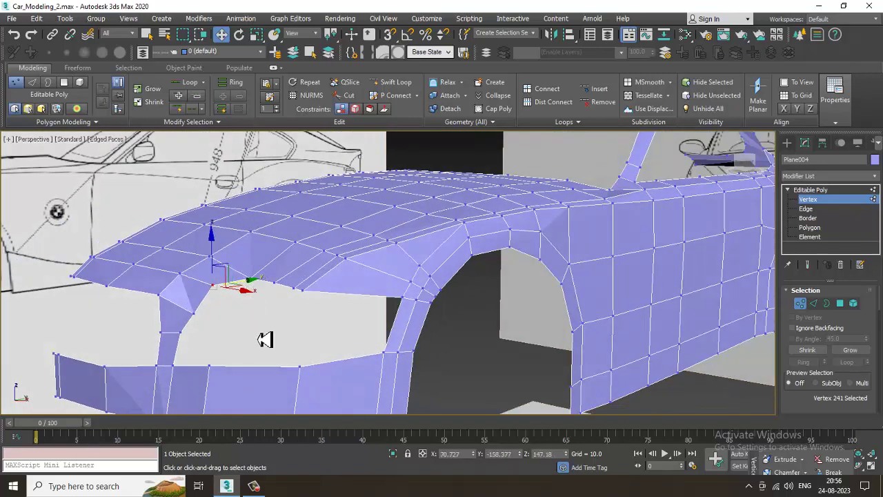
Raise the two neighbouring hood-edge vertices above the headlight to even out the edge, the first to Z 150.378
middle_click_drag(283, 304, 262, 323, "alt")
scroll(259, 320, "up", 4)
left_click(234, 192)
scroll(250, 188, "down", 3)
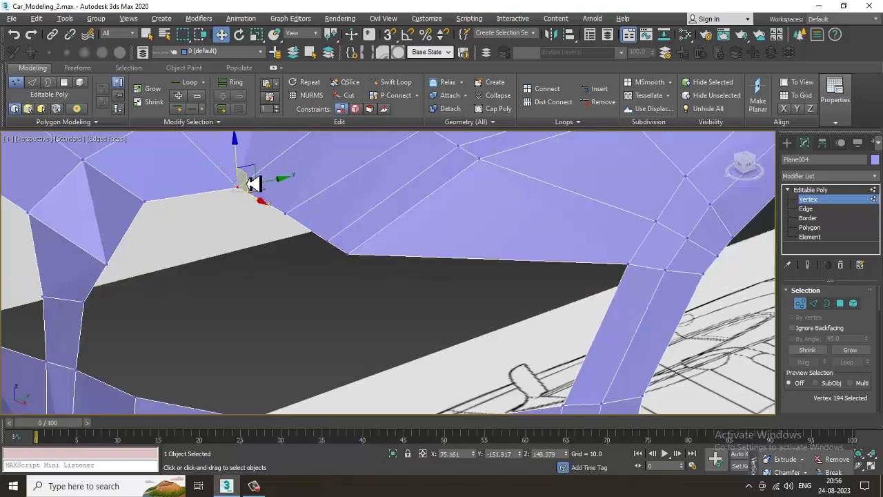
middle_click_drag(252, 189, 271, 221, "alt")
left_click_drag(254, 209, 252, 185)
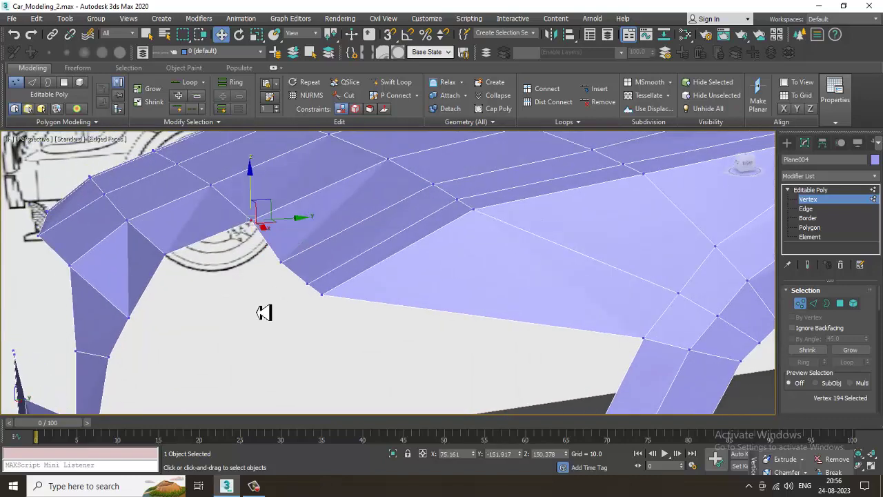
middle_click_drag(262, 309, 354, 280, "alt")
left_click_drag(359, 243, 332, 209)
Move the headlight's upper inner corner vertex to Y -157.657, Z 146.174 against the see-through side blueprint
scroll(386, 238, "down", 4)
middle_click_drag(411, 251, 421, 217, "alt")
key("alt+w")
middle_click(256, 319)
scroll(256, 319, "down", 2)
key("alt+w")
scroll(306, 256, "down", 2)
middle_click_drag(329, 272, 315, 317)
key("alt+x")
scroll(347, 284, "up", 2)
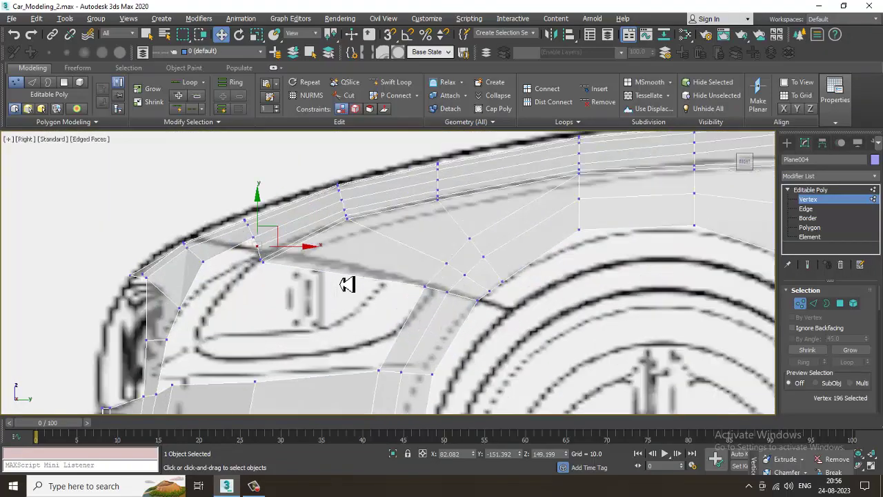
middle_click_drag(355, 268, 338, 290)
scroll(219, 293, "up", 2)
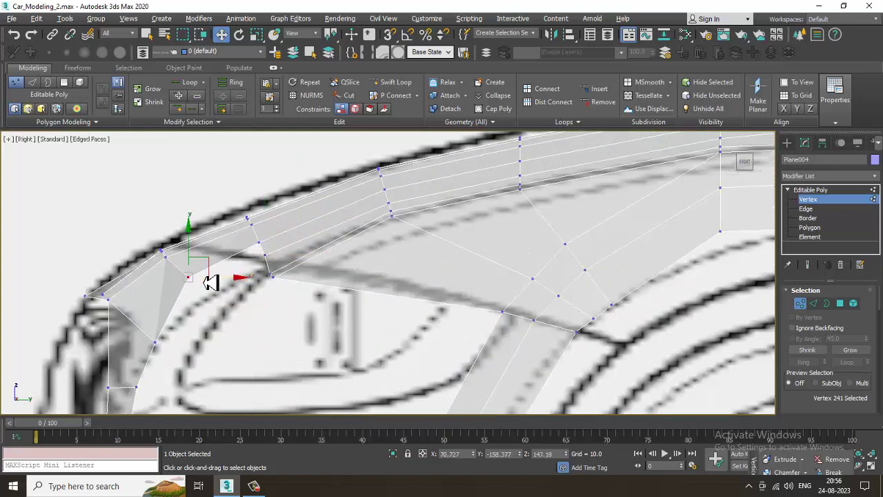
left_click_drag(209, 266, 218, 278)
Extend a polygon under the headlight from the outer edge of the hood-bumper bridge, aligning it in front and side views
key("alt+w")
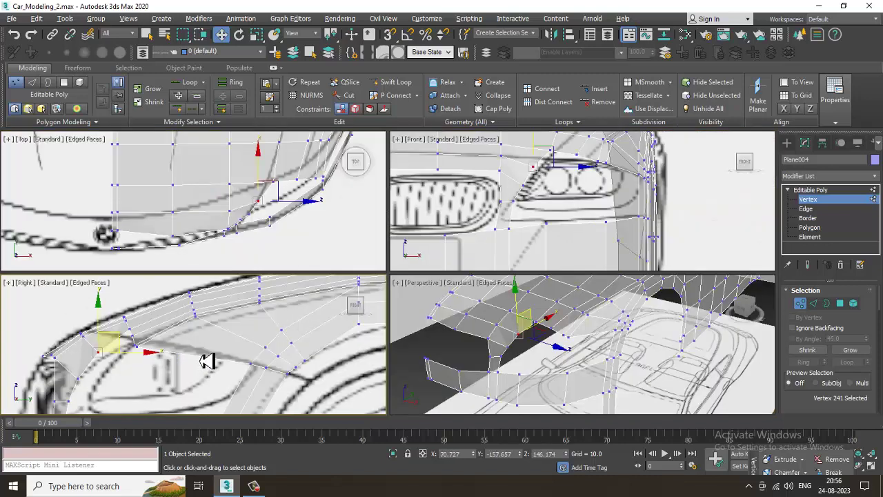
middle_click_drag(554, 178, 536, 183)
key("alt+w")
middle_click_drag(380, 258, 354, 313)
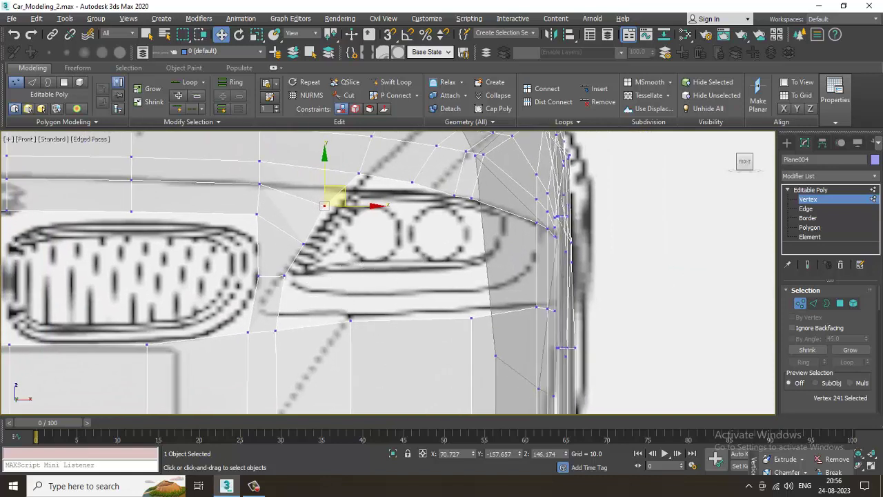
left_click(806, 209)
left_click(281, 307)
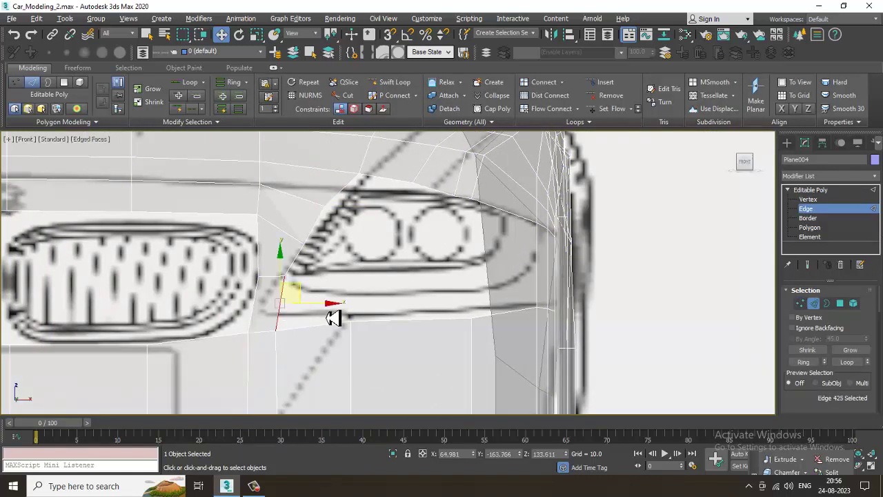
left_click_drag(364, 309, 401, 308, "shift")
key("alt+w")
middle_click_drag(222, 352, 235, 274)
key("alt+w")
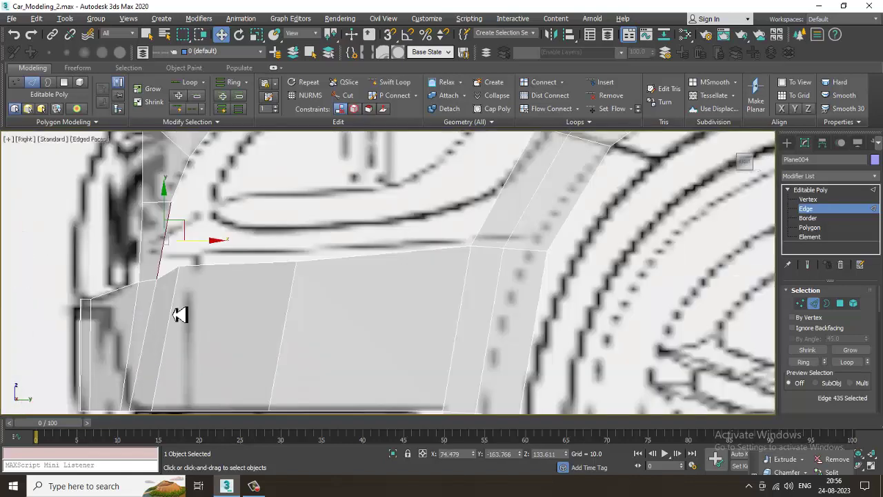
left_click_drag(199, 245, 223, 239, "shift")
left_click_drag(188, 215, 190, 206)
Weld the new polygon's lower corner to the bumper vertex and reposition its upper corner along the headlight's lower outline
key("1")
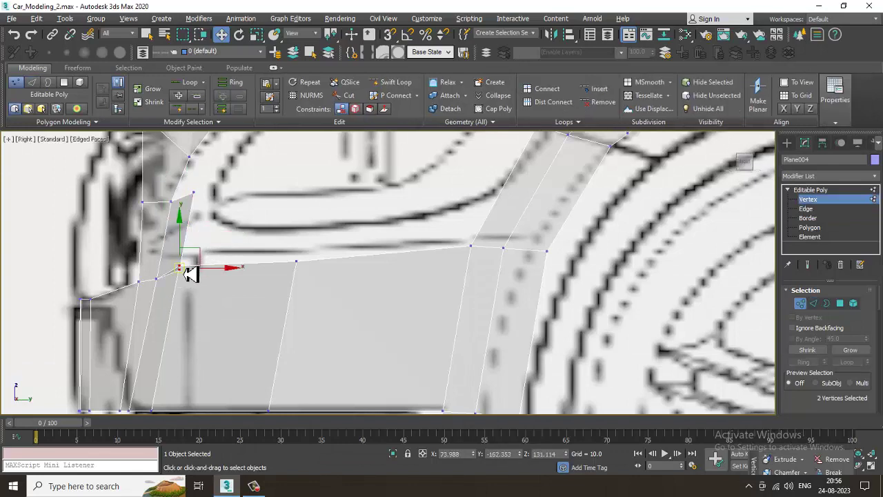
right_click(180, 264)
left_click(167, 326)
left_click_drag(181, 185, 208, 196)
key("alt+w")
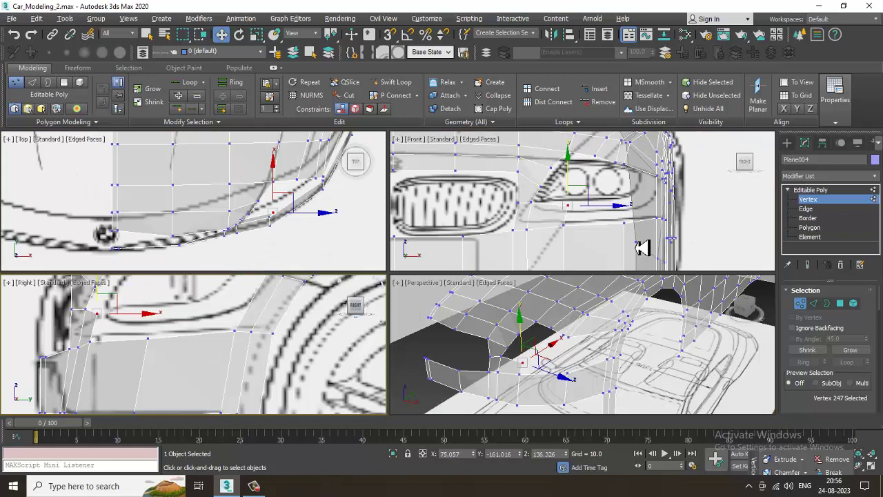
middle_click_drag(601, 208, 586, 208)
key("alt+w")
left_click_drag(336, 253, 337, 238)
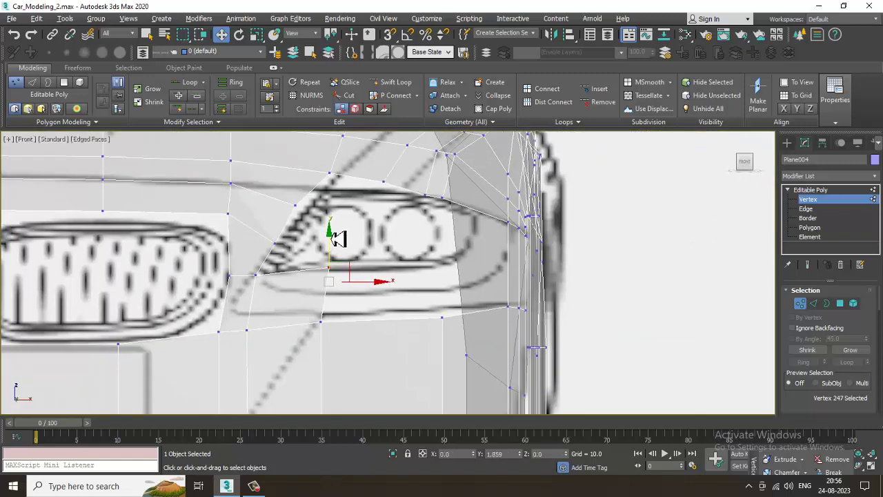
Extend the strip under the headlight by a second polygon reaching the next bumper vertex in front and side views
left_click(805, 209)
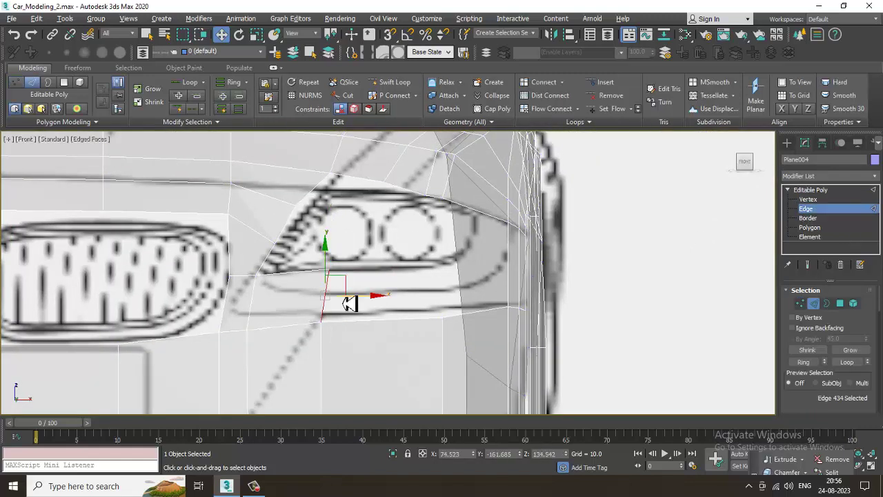
left_click(449, 295)
key("alt+w")
middle_click_drag(131, 382, 161, 285)
key("alt+w")
left_click_drag(216, 237, 331, 231, "shift")
scroll(345, 247, "down", 2)
scroll(345, 246, "down", 2)
scroll(339, 240, "up", 2)
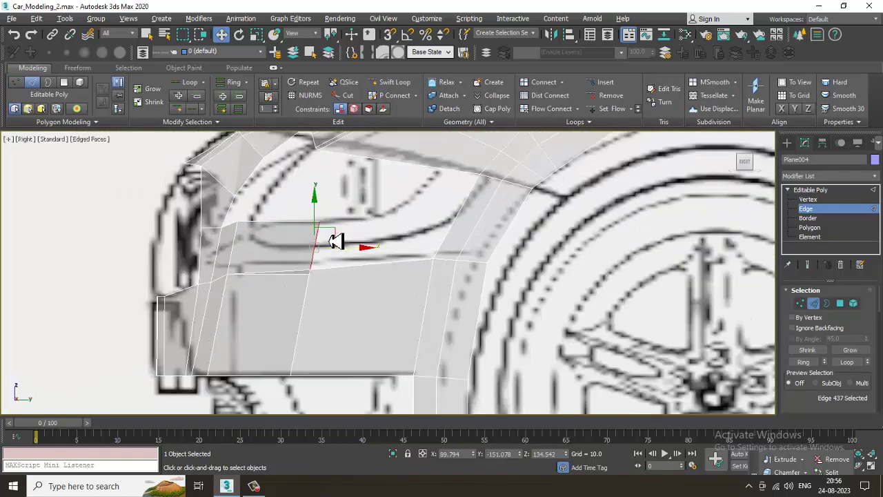
Weld the second polygon's lower corner to the bumper and adjust the strip's upper vertices, placing the end one at Y -151.396, Z 136.248
key("1")
left_click(319, 221)
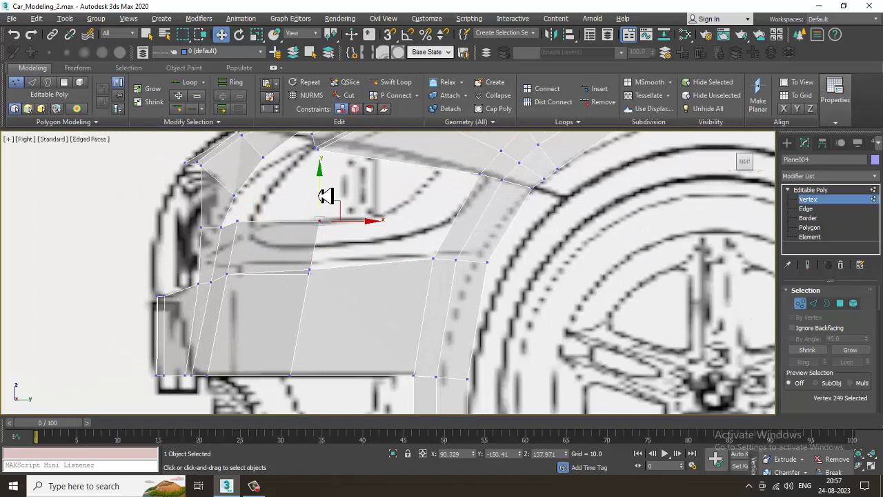
left_click_drag(319, 198, 319, 211)
left_click_drag(246, 229, 246, 229)
left_click_drag(238, 198, 238, 206)
left_click_drag(337, 255, 337, 255)
right_click(306, 274)
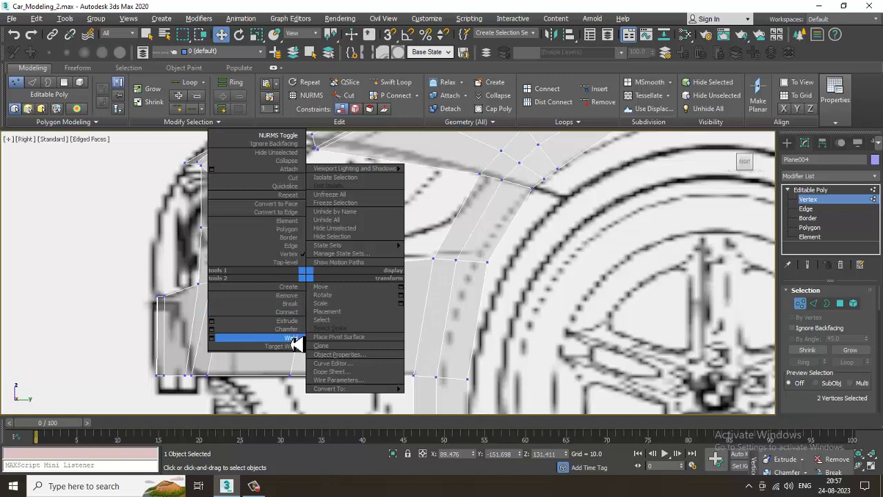
left_click(292, 337)
middle_click_drag(358, 219, 317, 238)
left_click(276, 251)
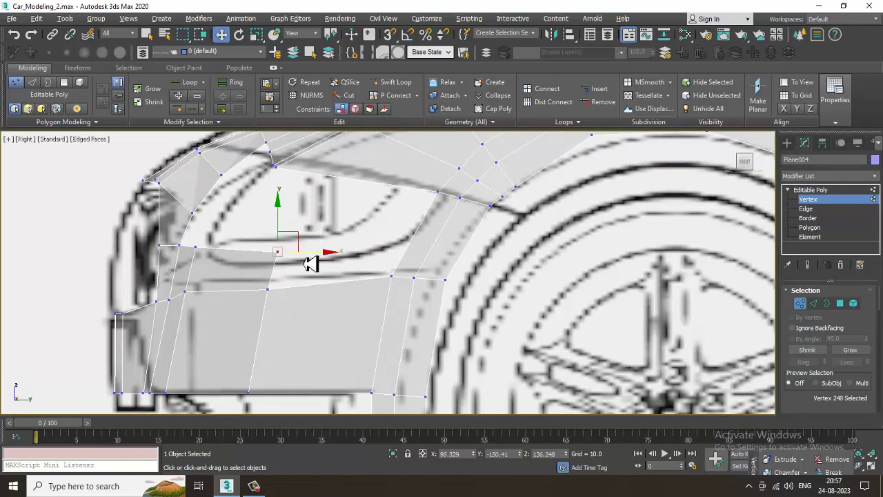
left_click_drag(312, 258, 306, 258)
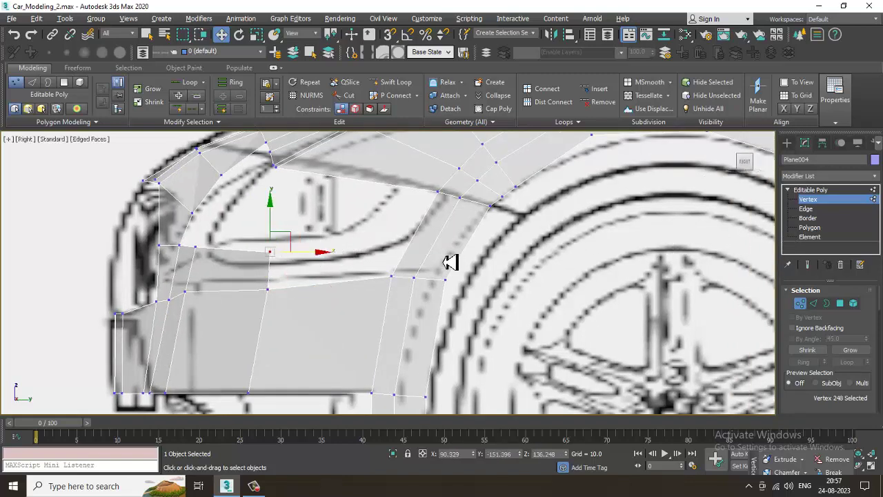
Add an edge loop with Swift Loop across the fender strip ahead of the wheel arch, just above the bumper's edge
middle_click_drag(449, 262, 410, 290)
left_click(393, 82)
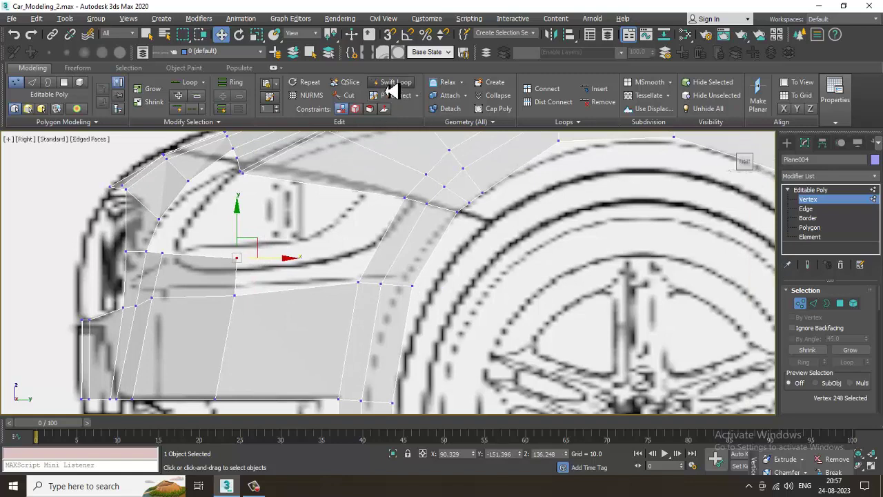
left_click(394, 268)
right_click(393, 269)
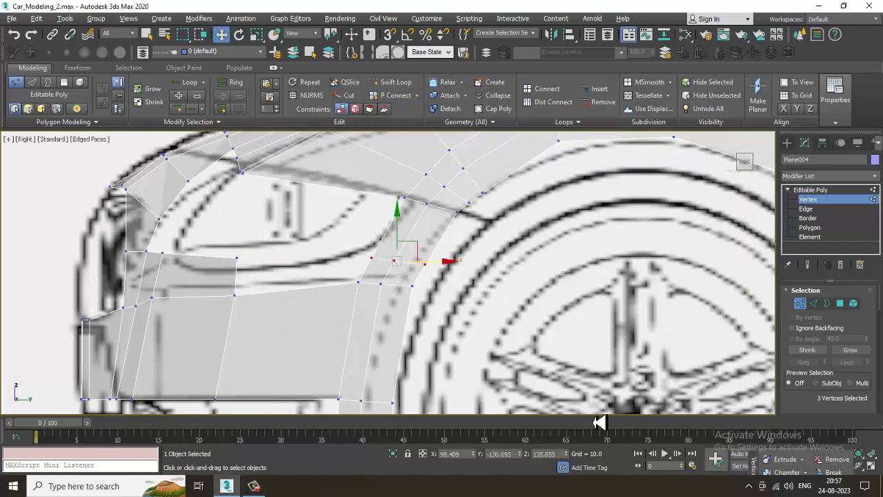
Extend the strip's end edge under the headlight to the fender strip, aligning the third polygon in front and side views
left_click(814, 210)
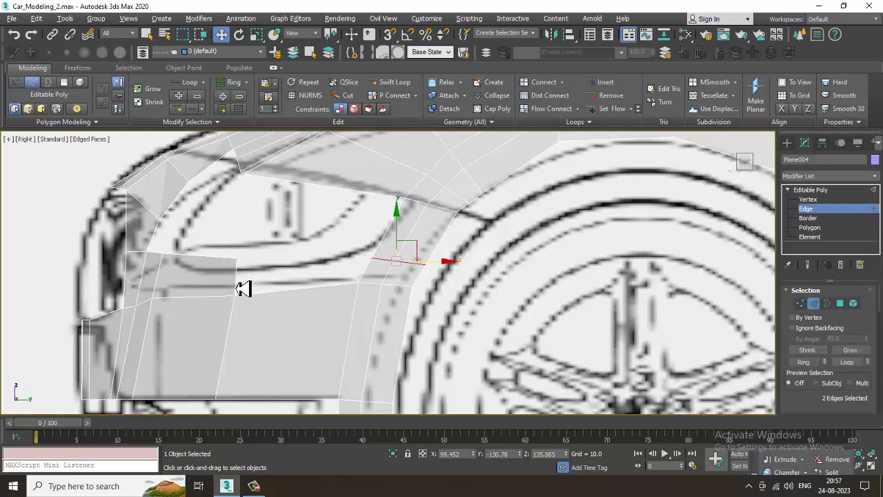
left_click(236, 285)
key("alt+w")
middle_click_drag(639, 219, 595, 213)
key("alt+w")
scroll(541, 235, "up", 2)
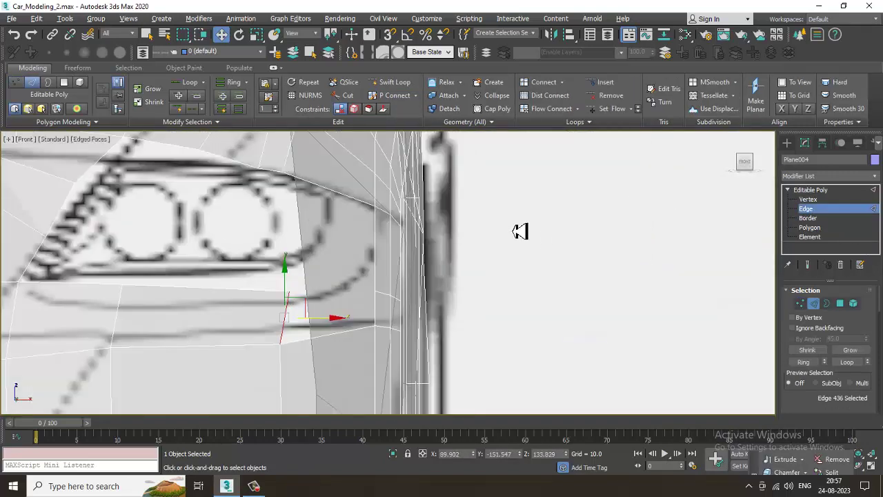
middle_click_drag(520, 232, 524, 223)
left_click(378, 309)
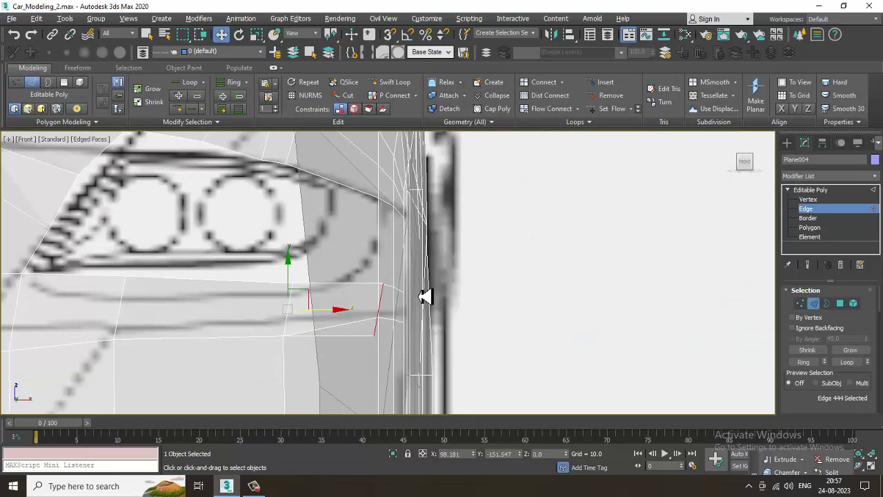
key("alt+w")
middle_click_drag(197, 350, 184, 344)
key("alt+w")
left_click_drag(243, 277, 364, 251)
Join the third polygon's end to the fender strip by target-welding its corner vertices
key("1")
left_click(326, 289)
right_click(326, 289)
left_click(311, 360)
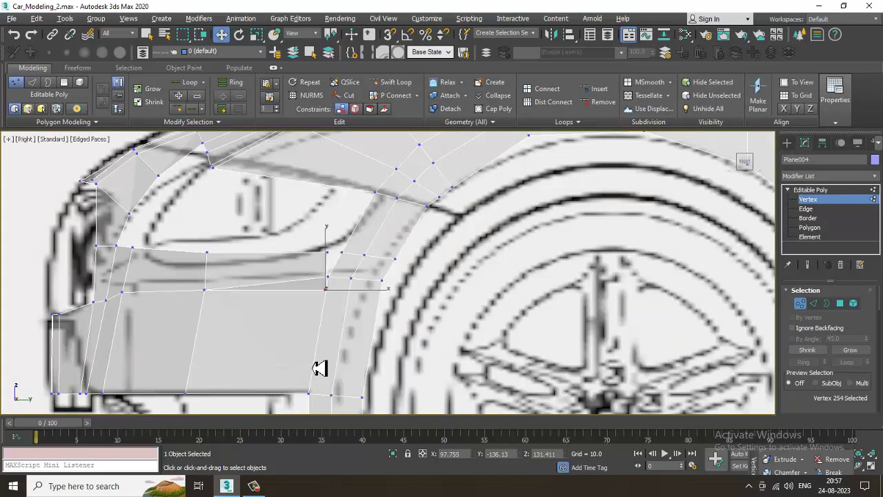
left_click(327, 289)
left_click(328, 277)
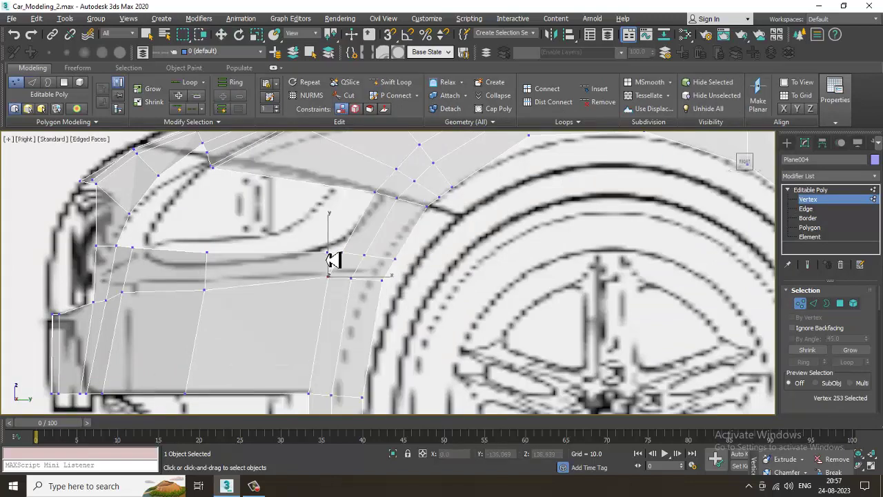
key("alt+w")
key("w")
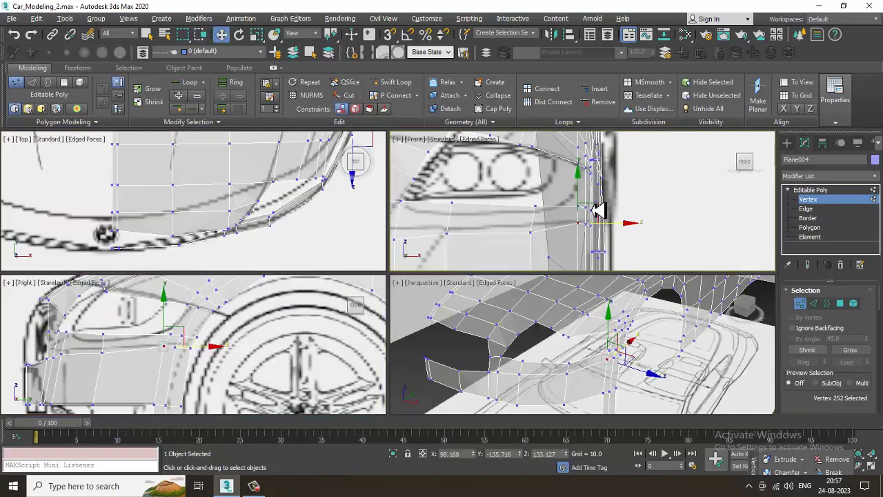
Turn off see-through display and inspect the body around the headlight with NURMS smoothing
middle_click_drag(600, 210, 563, 207)
middle_click_drag(634, 327, 623, 327)
key("alt+w")
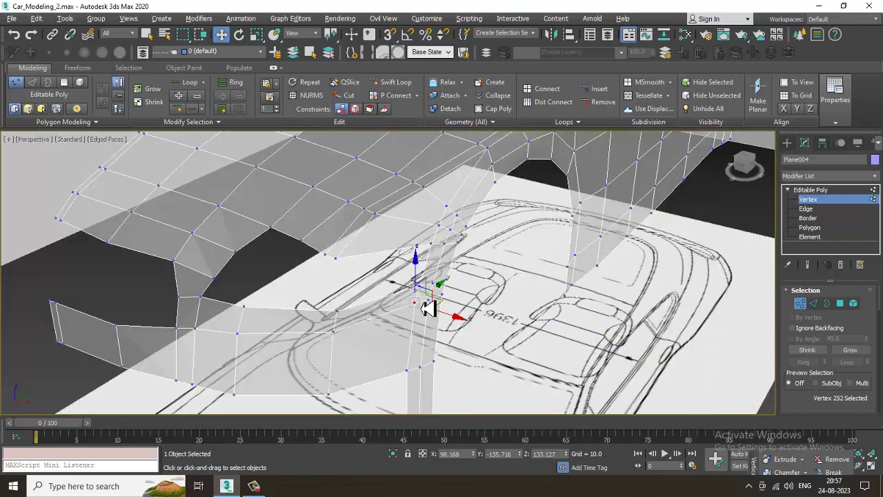
key("alt+x")
middle_click_drag(429, 307, 402, 287, "alt")
scroll(402, 287, "down", 3)
key("alt+w")
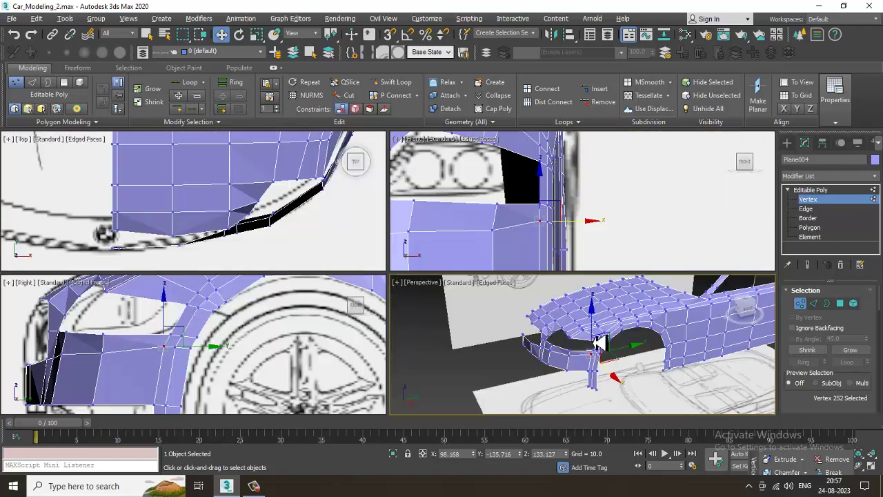
middle_click_drag(578, 336, 546, 335)
key("alt+w")
middle_click_drag(512, 299, 390, 226, "alt")
right_click(390, 225)
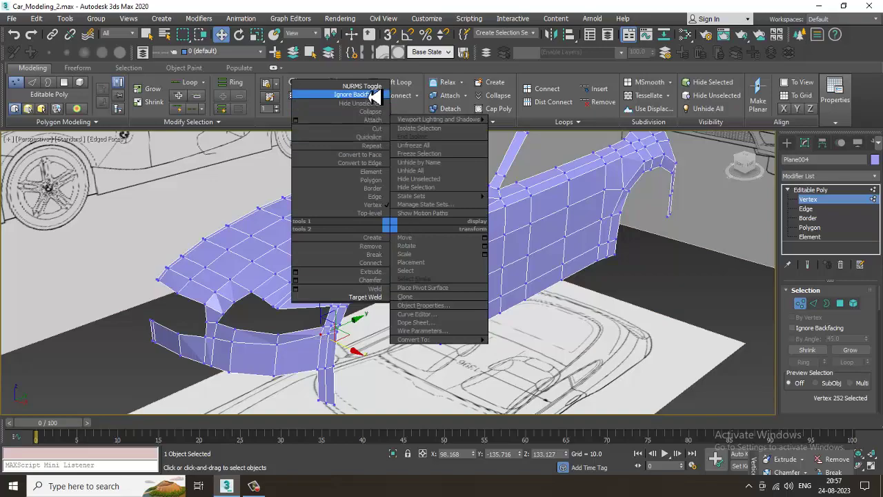
left_click(374, 87)
middle_click_drag(392, 278, 484, 298, "alt")
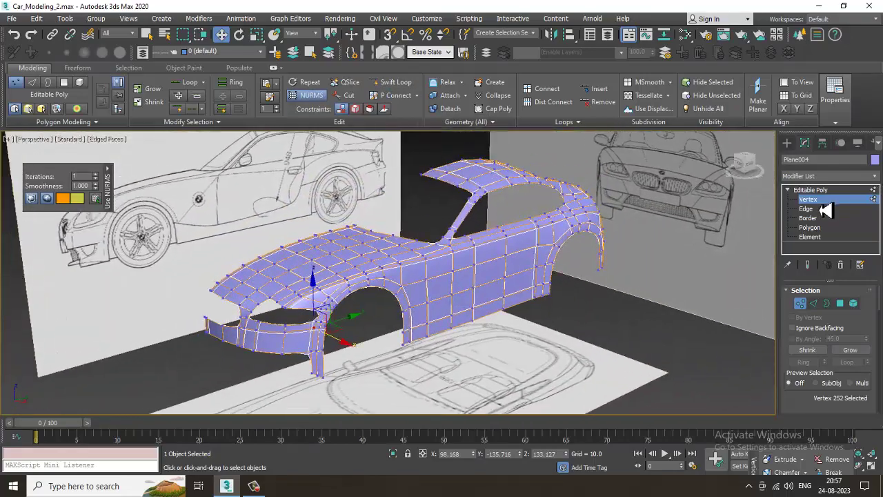
Examine the smoothed front corner and headlight opening against the blueprint in the top view, with see-through display on
left_click(830, 193)
middle_click_drag(523, 346, 486, 344, "alt")
key("alt+w")
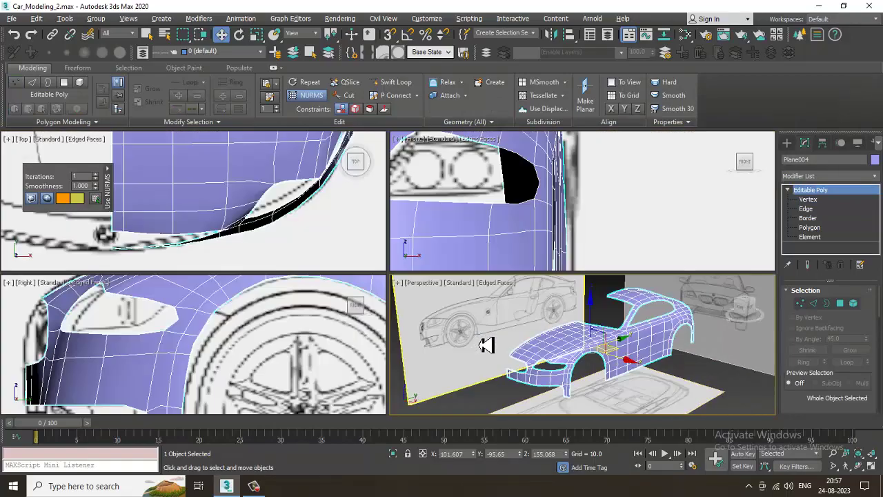
scroll(235, 362, "down", 2)
middle_click_drag(252, 338, 204, 345)
middle_click_drag(247, 189, 311, 247)
key("alt+w")
scroll(251, 182, "down", 4)
scroll(313, 249, "down", 4)
middle_click_drag(395, 208, 325, 306)
scroll(327, 302, "down", 2)
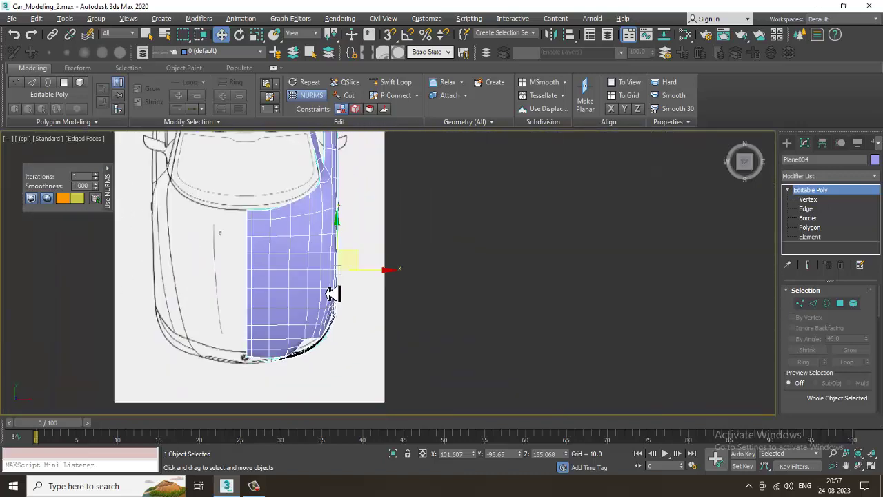
scroll(335, 303, "up", 5)
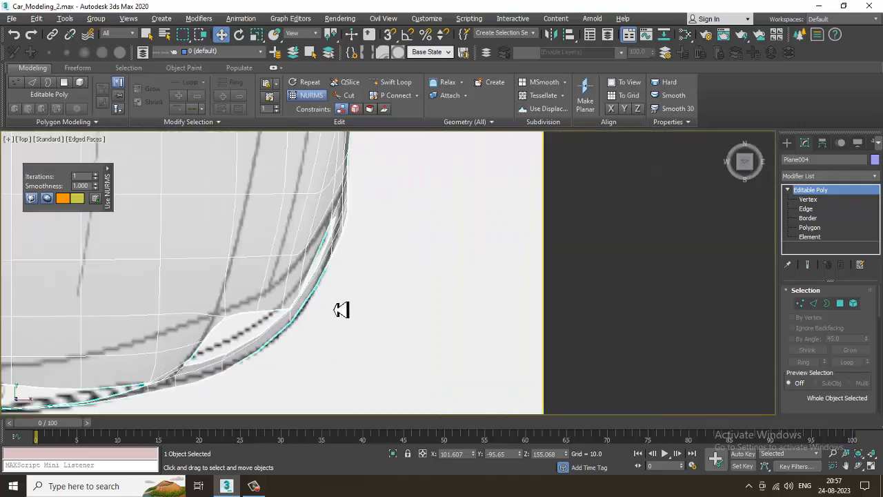
Turn off NURMS smoothing and reposition the vertices along the headlight opening's upper edge in the top view
right_click(199, 260)
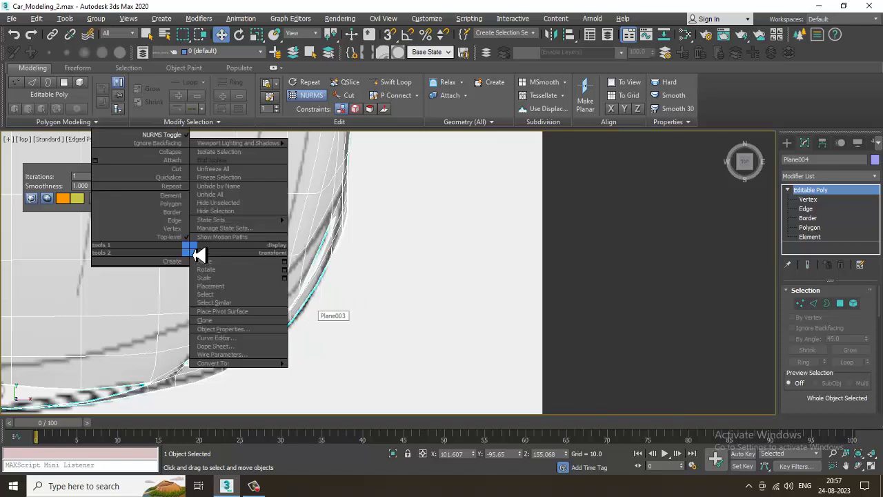
left_click(165, 138)
scroll(230, 272, "up", 2)
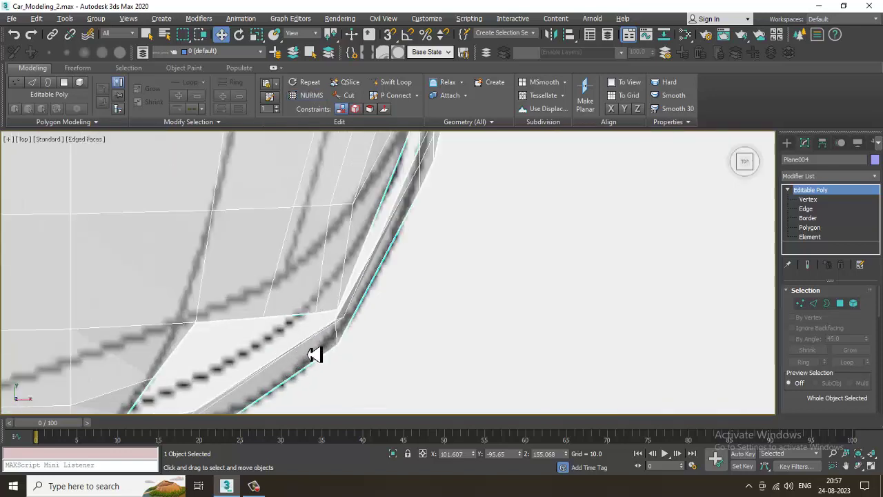
key("1")
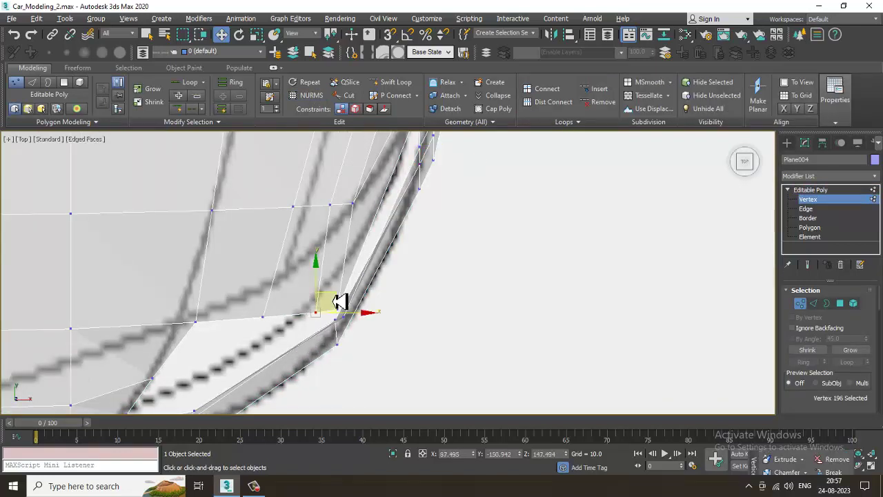
left_click(265, 315)
left_click_drag(284, 306, 272, 284)
left_click_drag(340, 317, 345, 233)
Shift the vertices on the headlight opening's upper edge in the side view to follow the blueprint line
key("alt+w")
right_click(564, 381)
key("alt+w")
middle_click_drag(428, 306, 364, 301, "alt")
key("alt+x")
key("alt+w")
middle_click_drag(259, 361, 301, 380)
key("alt+w")
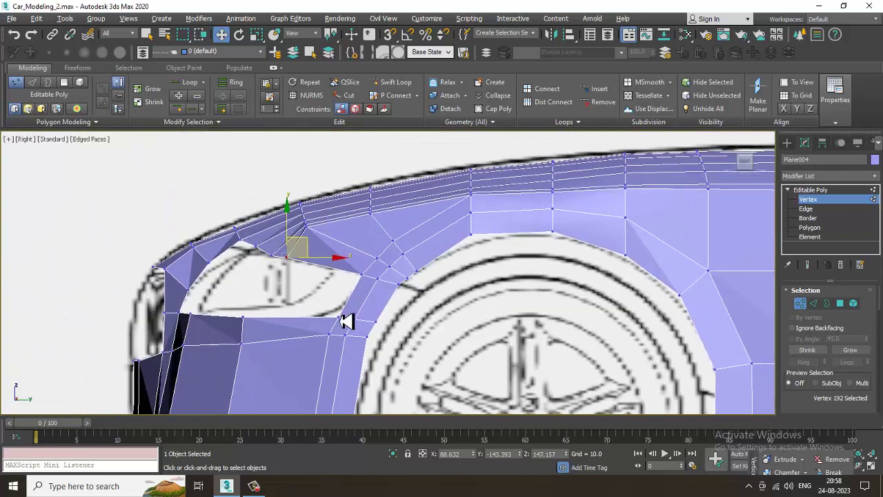
key("alt+x")
middle_click_drag(311, 260, 323, 256)
scroll(317, 254, "up", 2)
left_click_drag(307, 255, 333, 249)
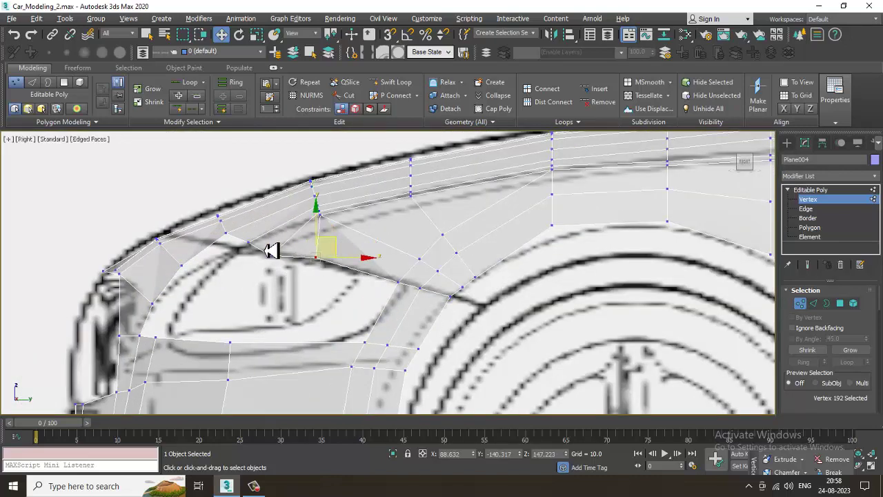
left_click(226, 232)
left_click_drag(241, 224, 269, 239)
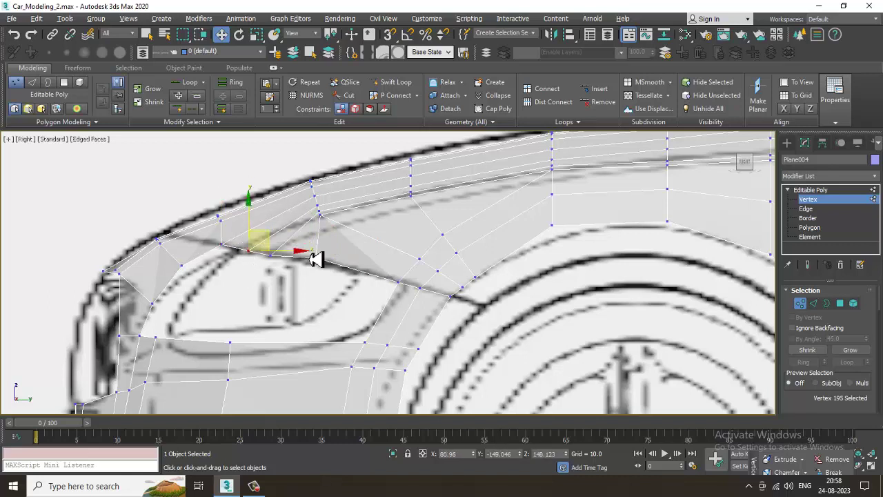
Move the fender vertex above the headlight's rear part backward and slightly down in the side view to even out the polygons
left_click(328, 226)
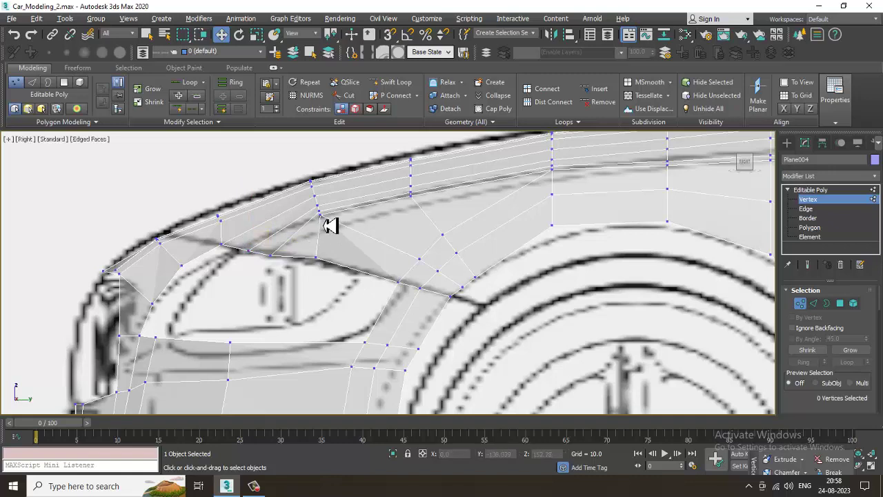
left_click(323, 219)
left_click_drag(351, 210, 372, 217)
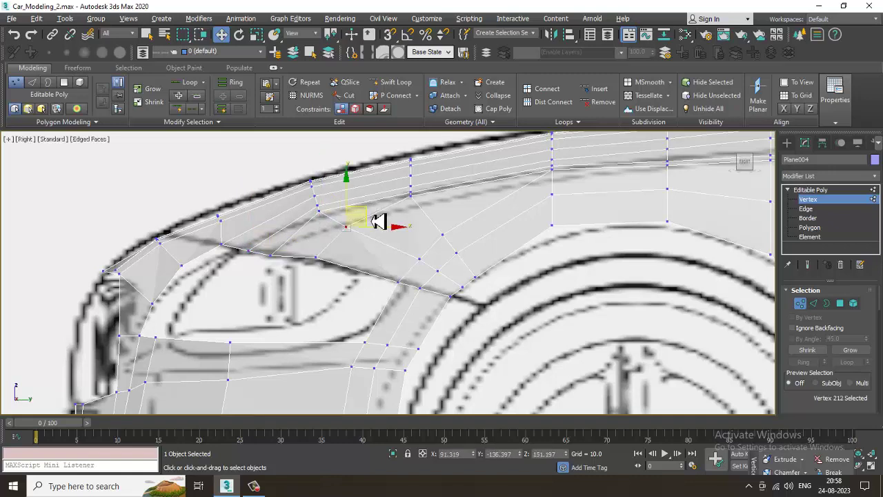
Turn on NURMS smoothing with see-through display off, and move the vertex above the headlight outward along X to even the fender surface
key("alt+w")
middle_click_drag(535, 178, 577, 238)
middle_click_drag(547, 195, 584, 261)
middle_click(583, 346)
key("alt+w")
key("alt+x")
middle_click_drag(485, 301, 426, 264, "alt")
right_click(420, 247)
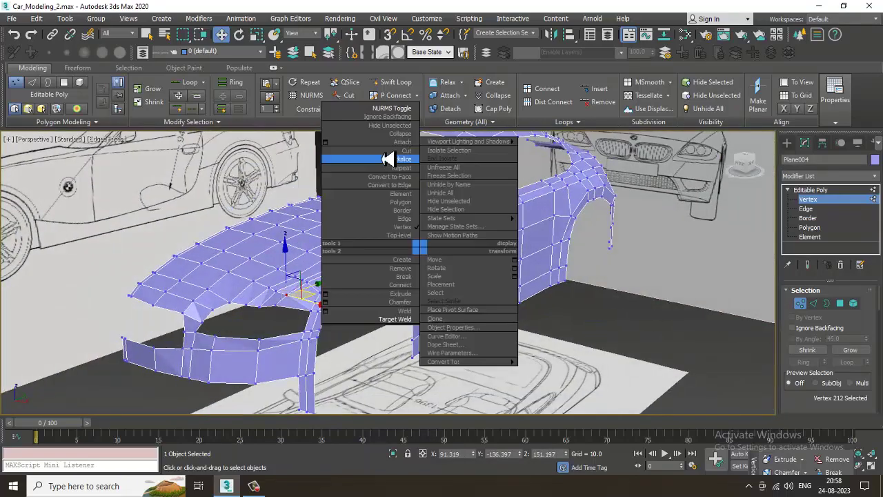
left_click(396, 110)
middle_click_drag(333, 247, 309, 327, "alt")
left_click(273, 309)
left_click_drag(314, 323, 326, 324)
middle_click_drag(324, 324, 294, 291, "alt")
left_click_drag(292, 297, 348, 294)
mouse_move(377, 274)
middle_mouse_down("alt")
mouse_move(396, 276)
mouse_move(368, 282)
middle_mouse_up("alt")
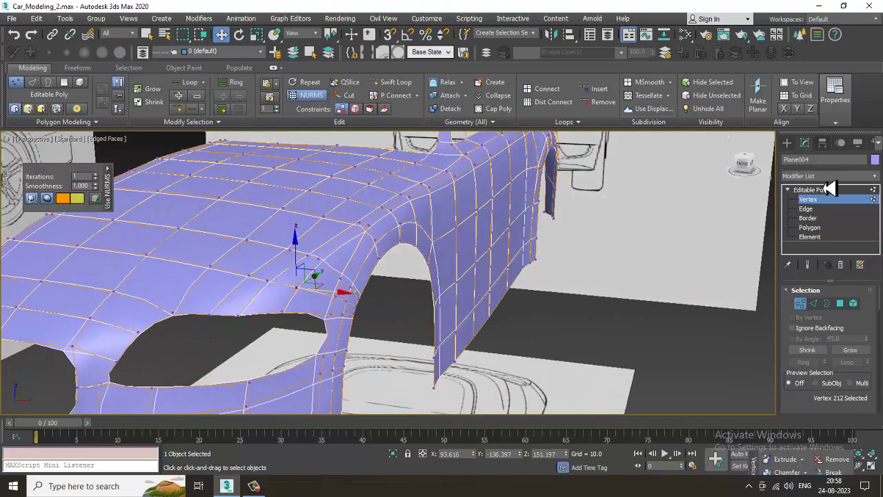
Leave vertex editing and inspect the whole smoothed body in perspective, checking the hood, fender and headlight opening
left_click(830, 191)
scroll(428, 272, "down", 5)
middle_click_drag(421, 270, 419, 314, "alt")
scroll(414, 282, "up", 3)
scroll(420, 302, "down", 3)
scroll(420, 313, "up", 3)
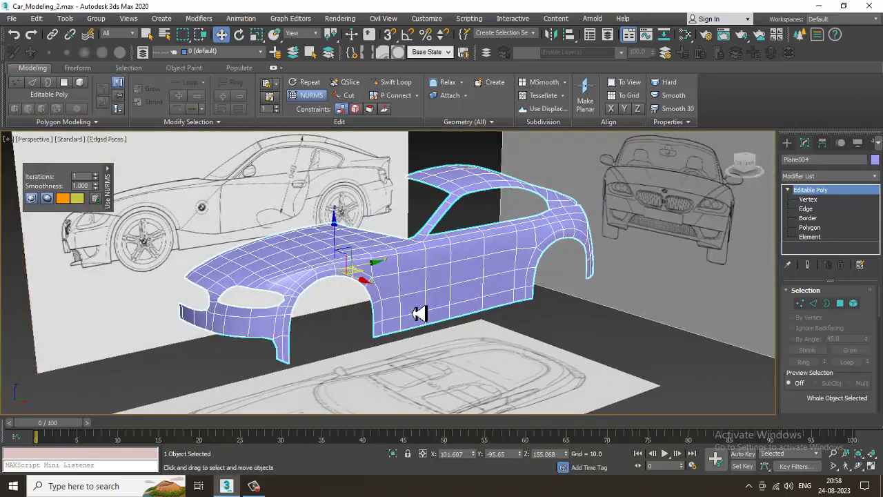